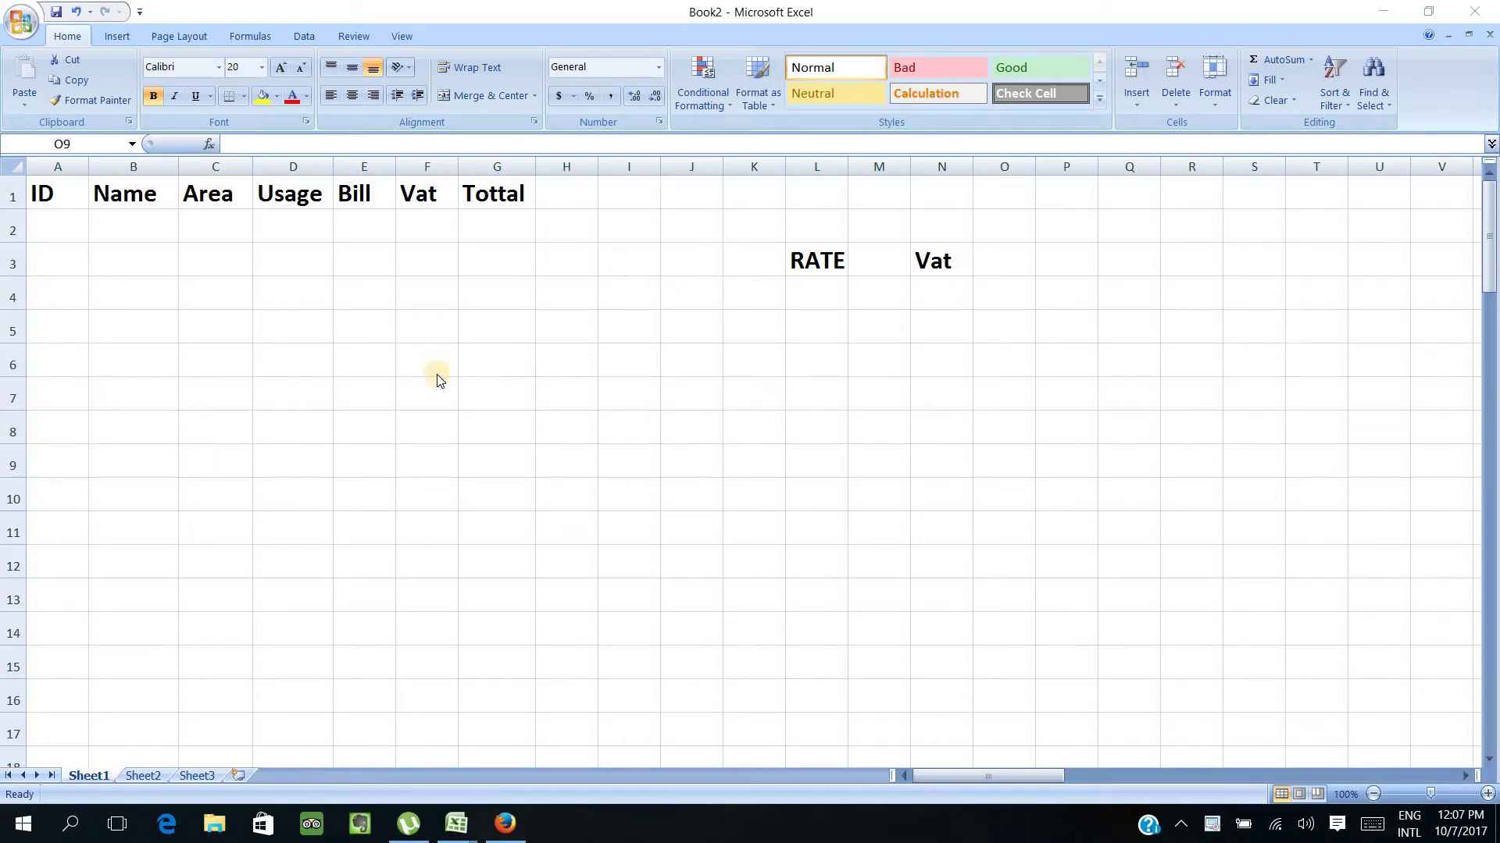
Enter the first two IDs, 5 in A2 and 10 in A3.
left_click(70, 235)
type("5")
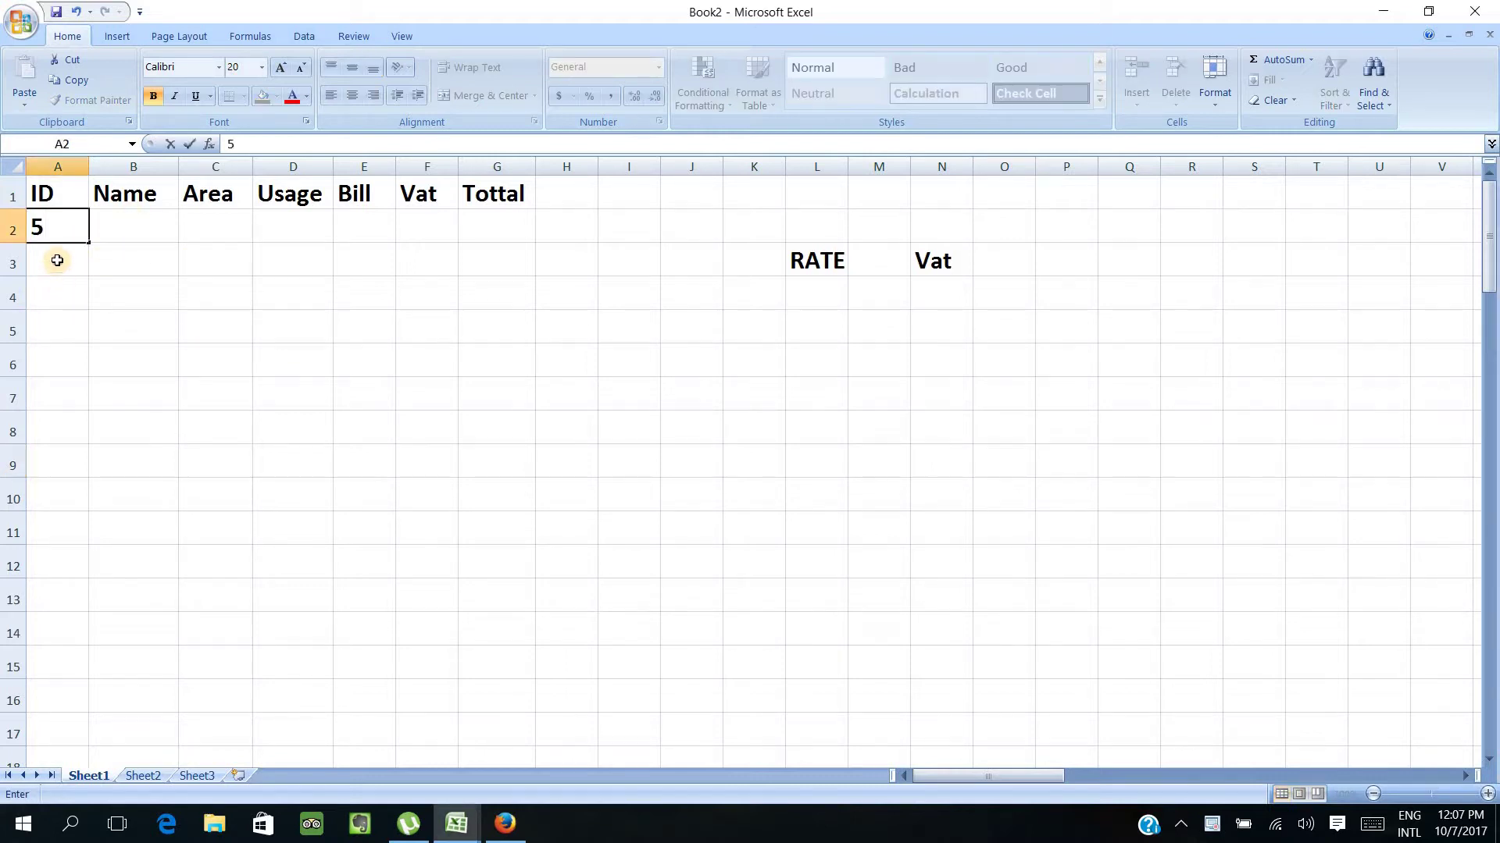
left_click(47, 264)
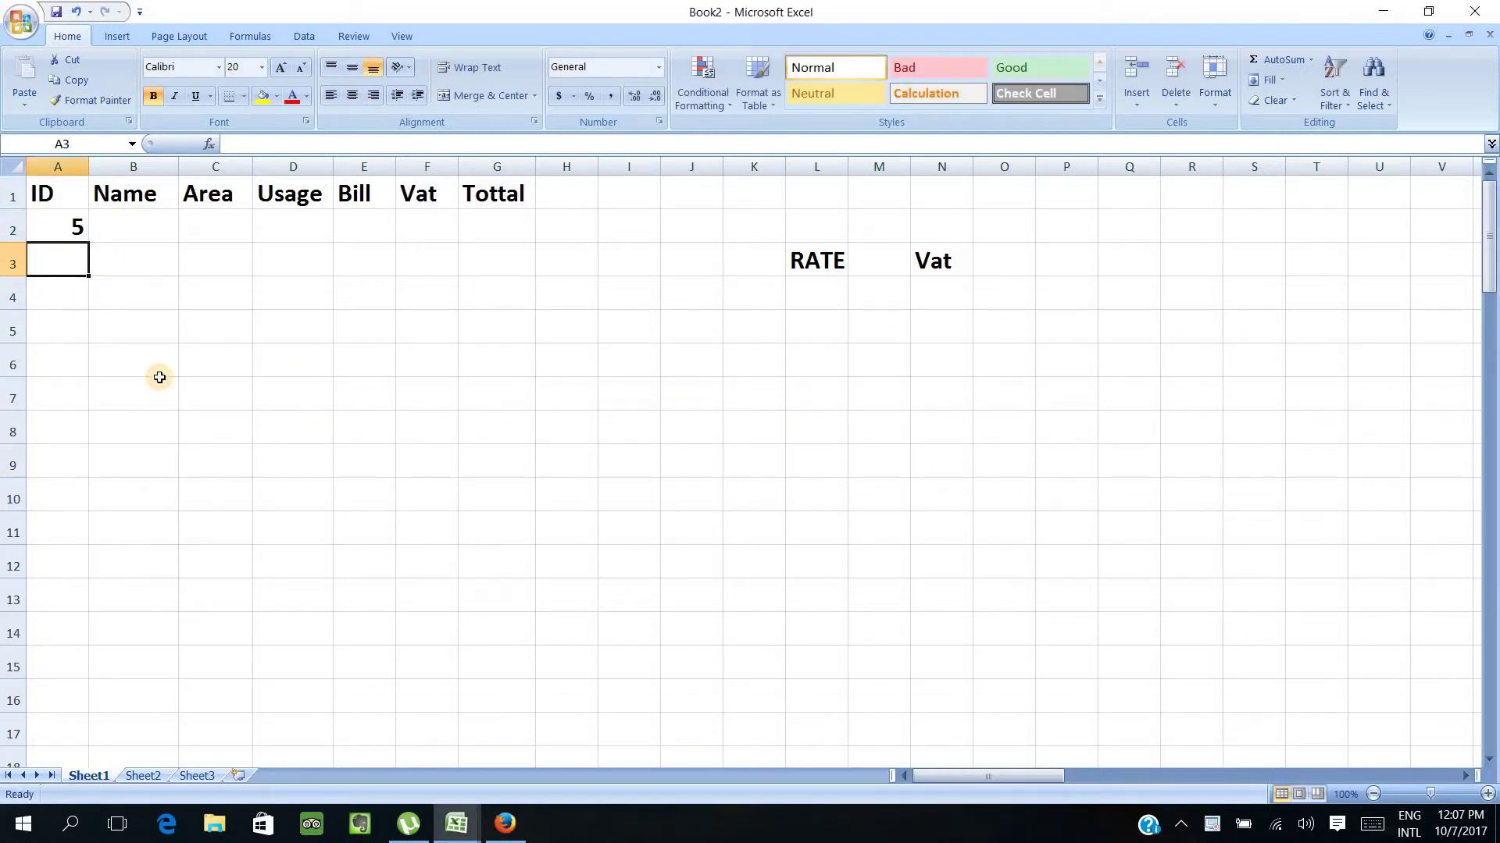
type("`1")
key("BackSpace")
key("BackSpace")
type("1")
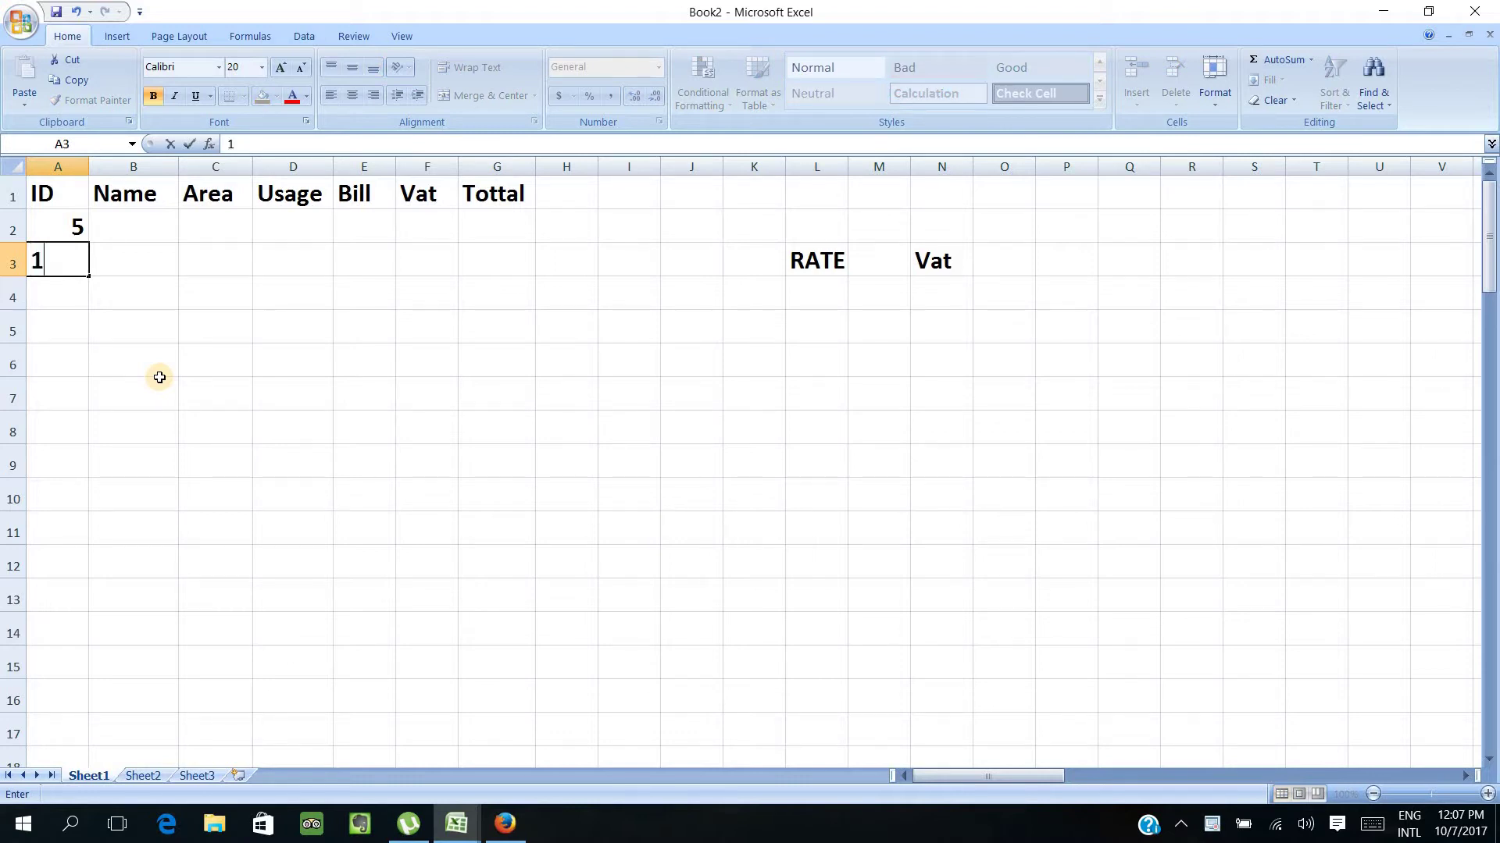
type("0")
left_click(214, 378)
Extend the ID series in steps of 5 down to 50 in A11.
mouse_move(43, 227)
left_mouse_down()
mouse_move(70, 264)
mouse_move(89, 498)
left_mouse_up()
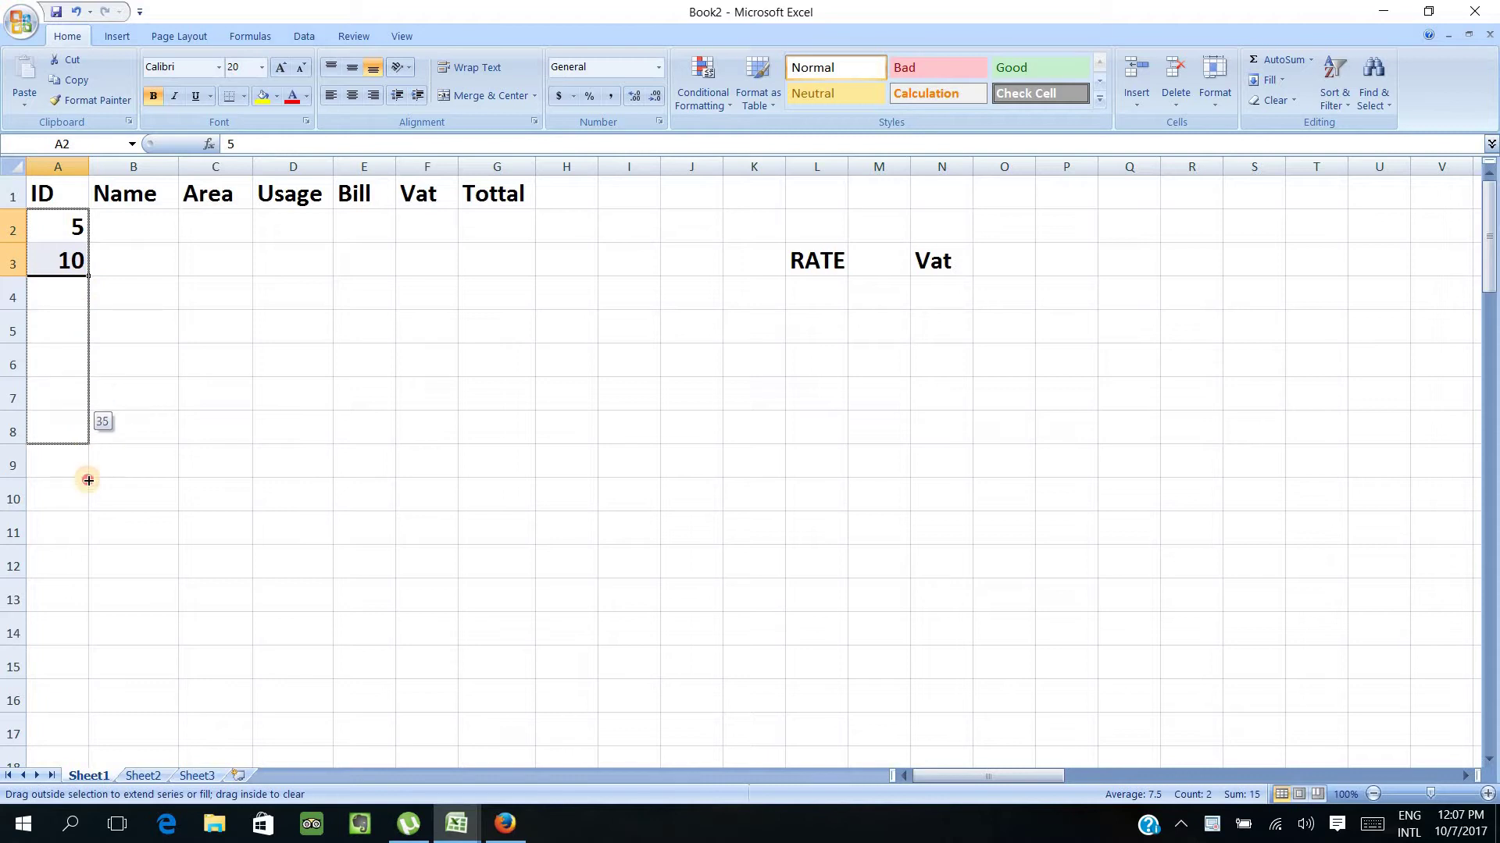
left_click_drag(89, 498, 86, 531)
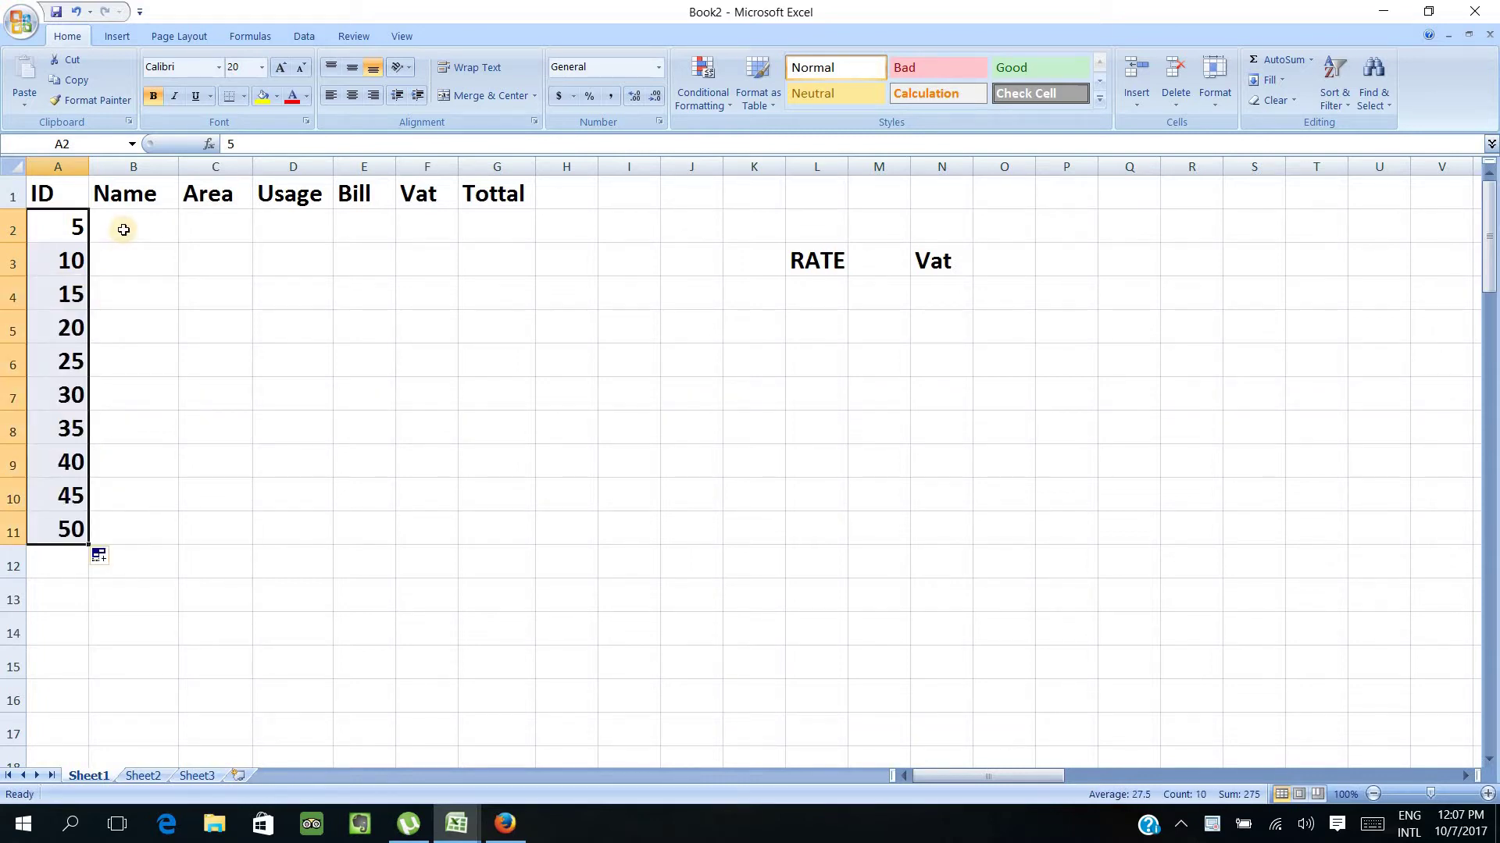
left_click(122, 228)
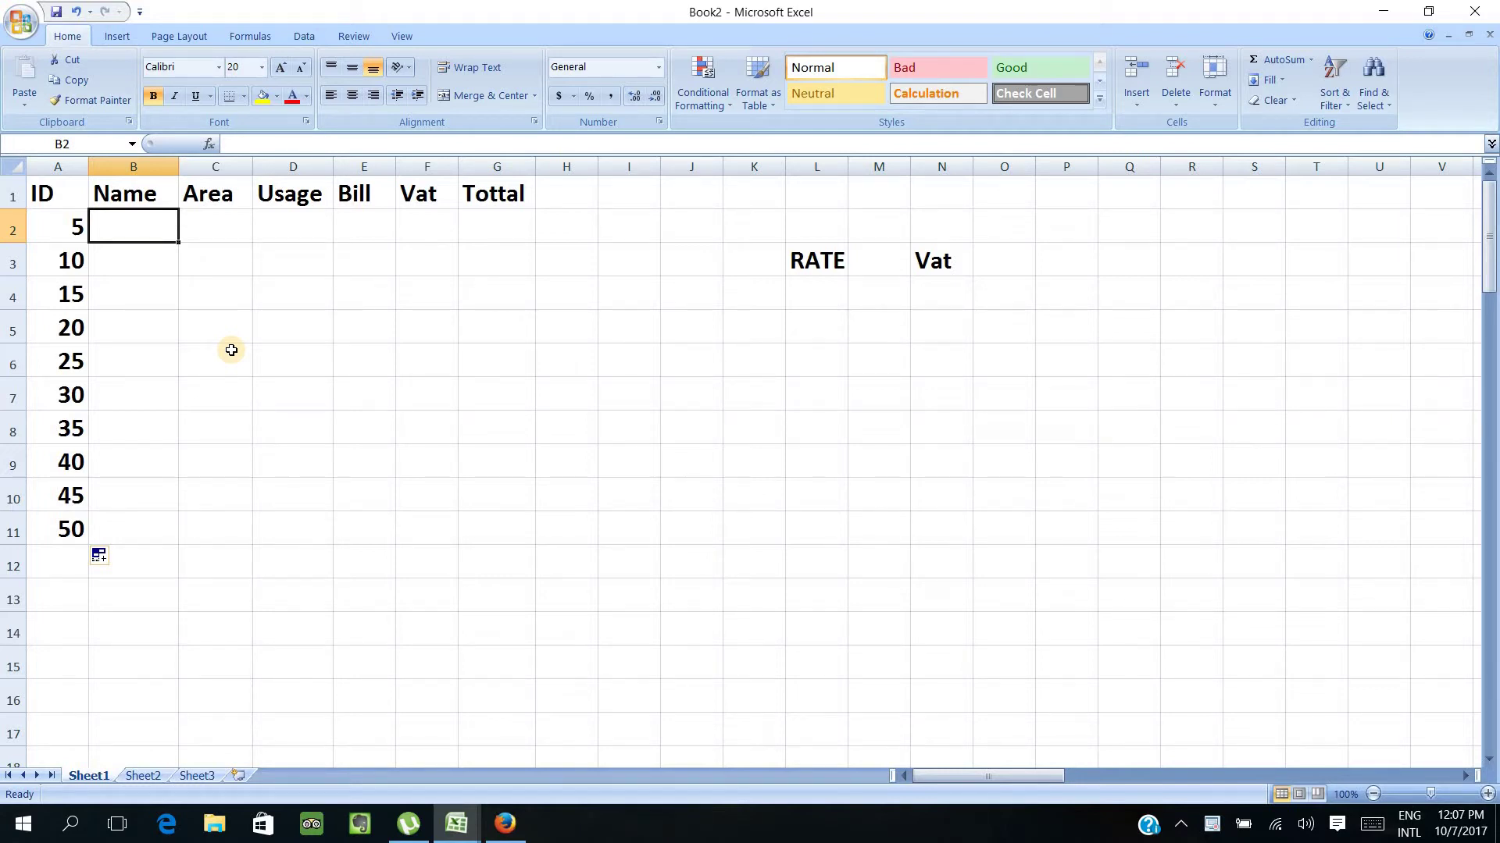
Enter Fahim1 in B2 and Fahim2 in B3, capitalising the first name.
type("fahim")
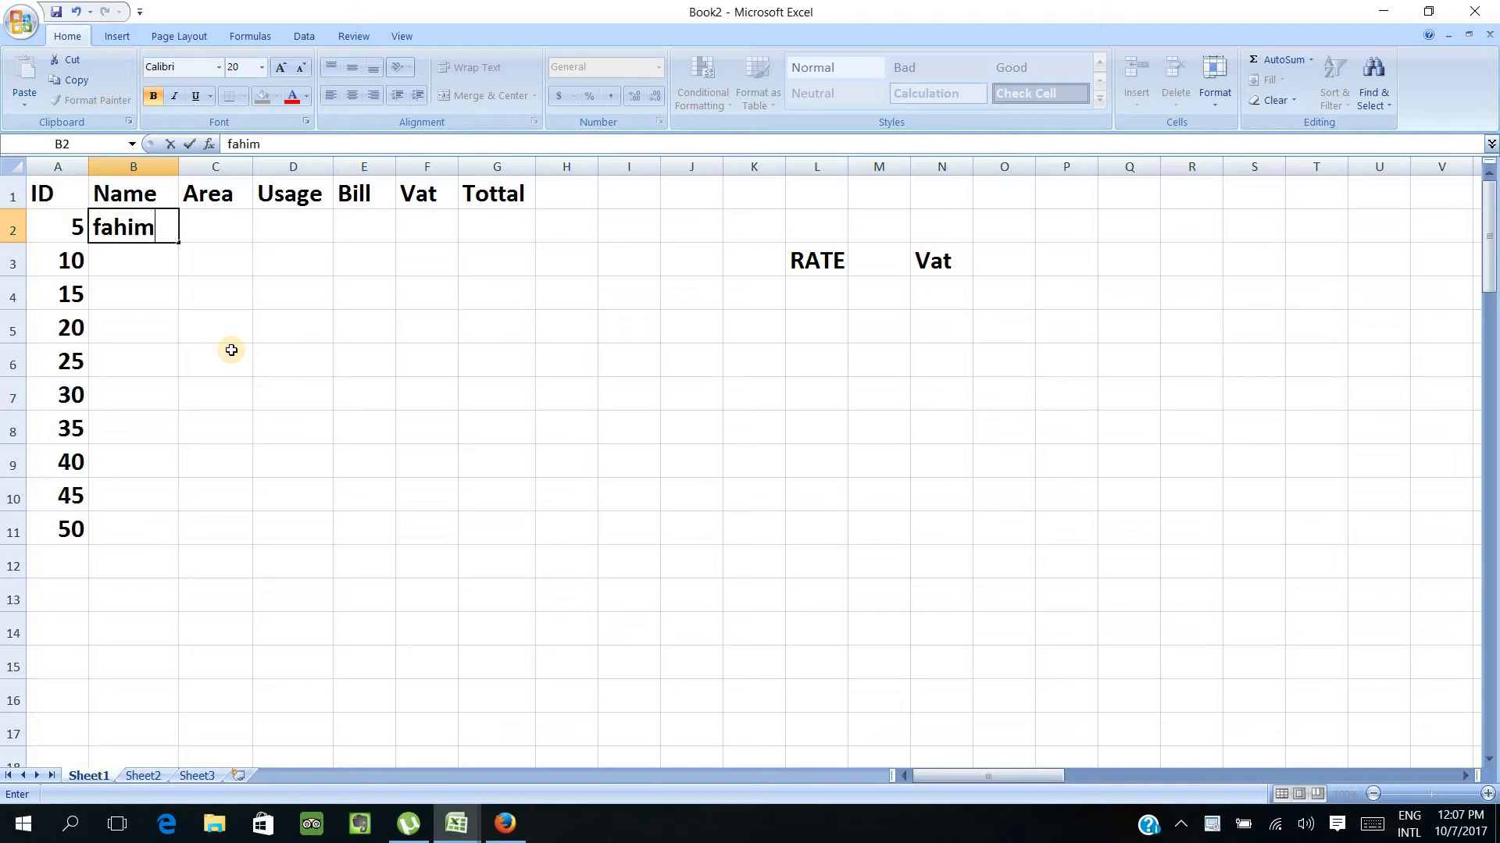
type("1")
key("Return")
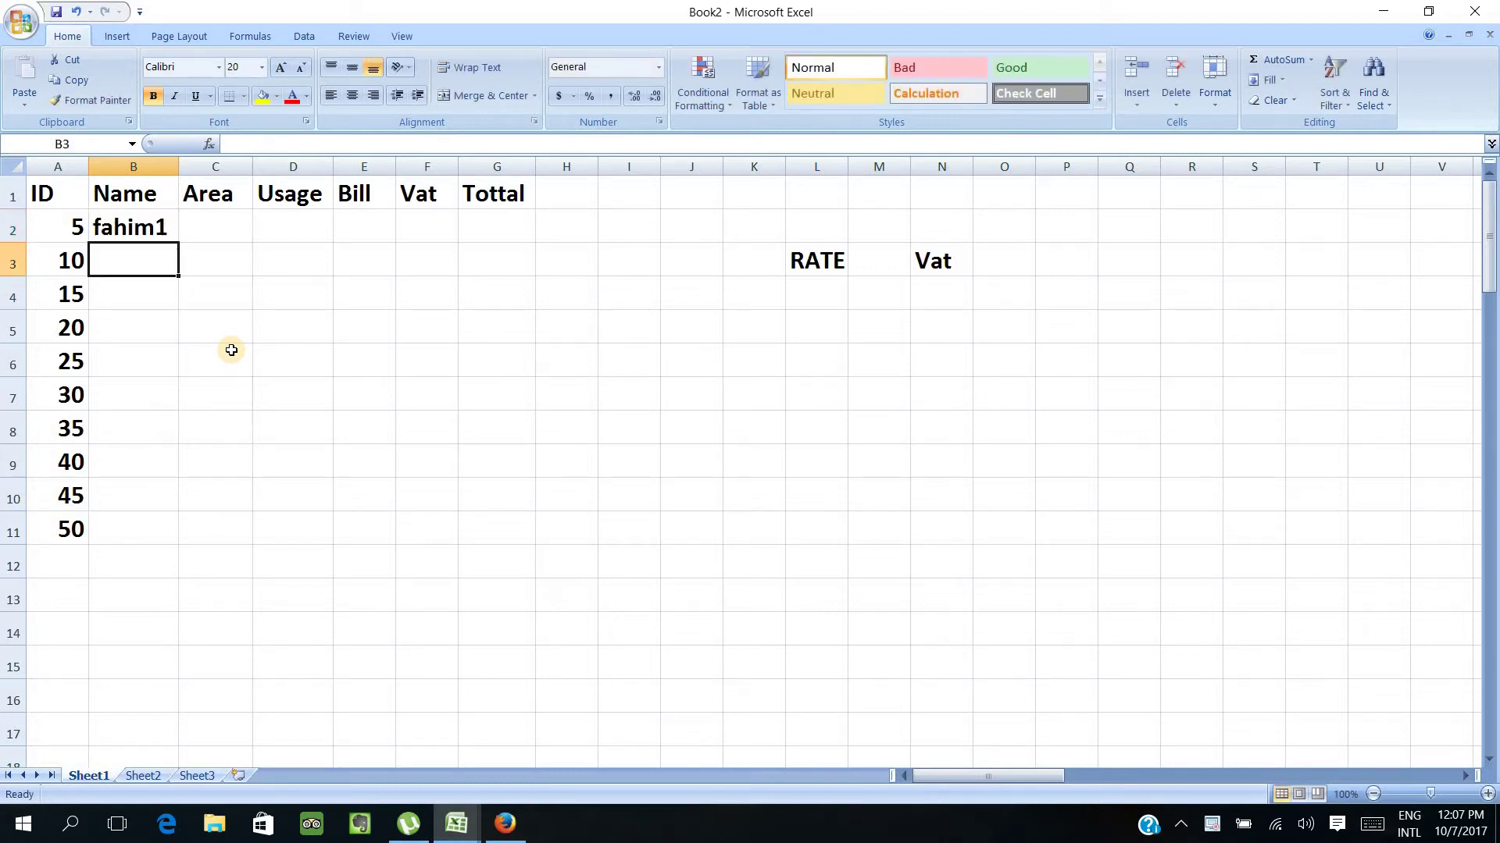
type("F")
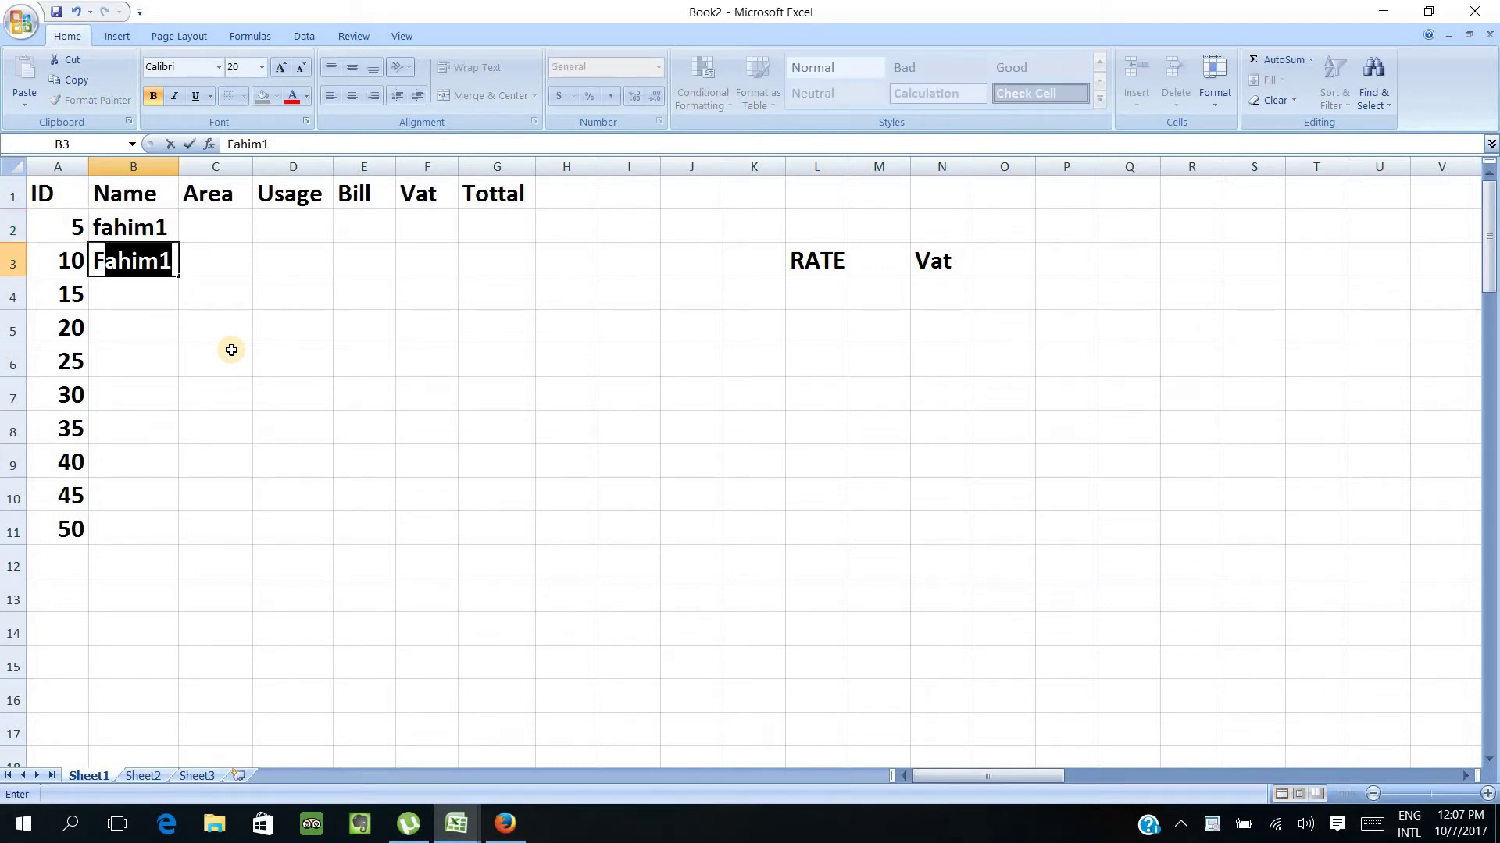
type("a")
type("him2")
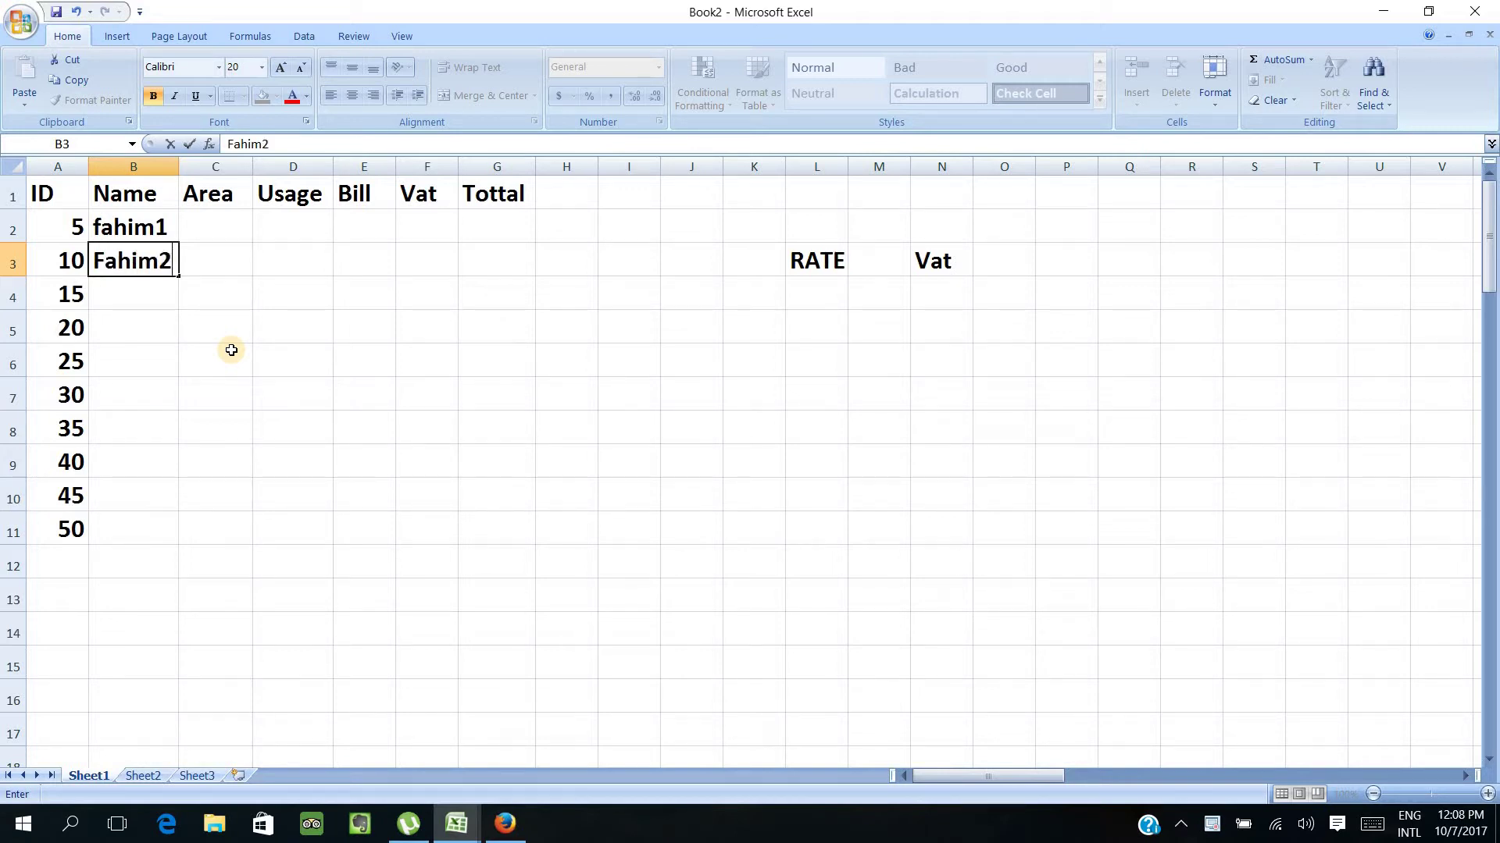
key("Return")
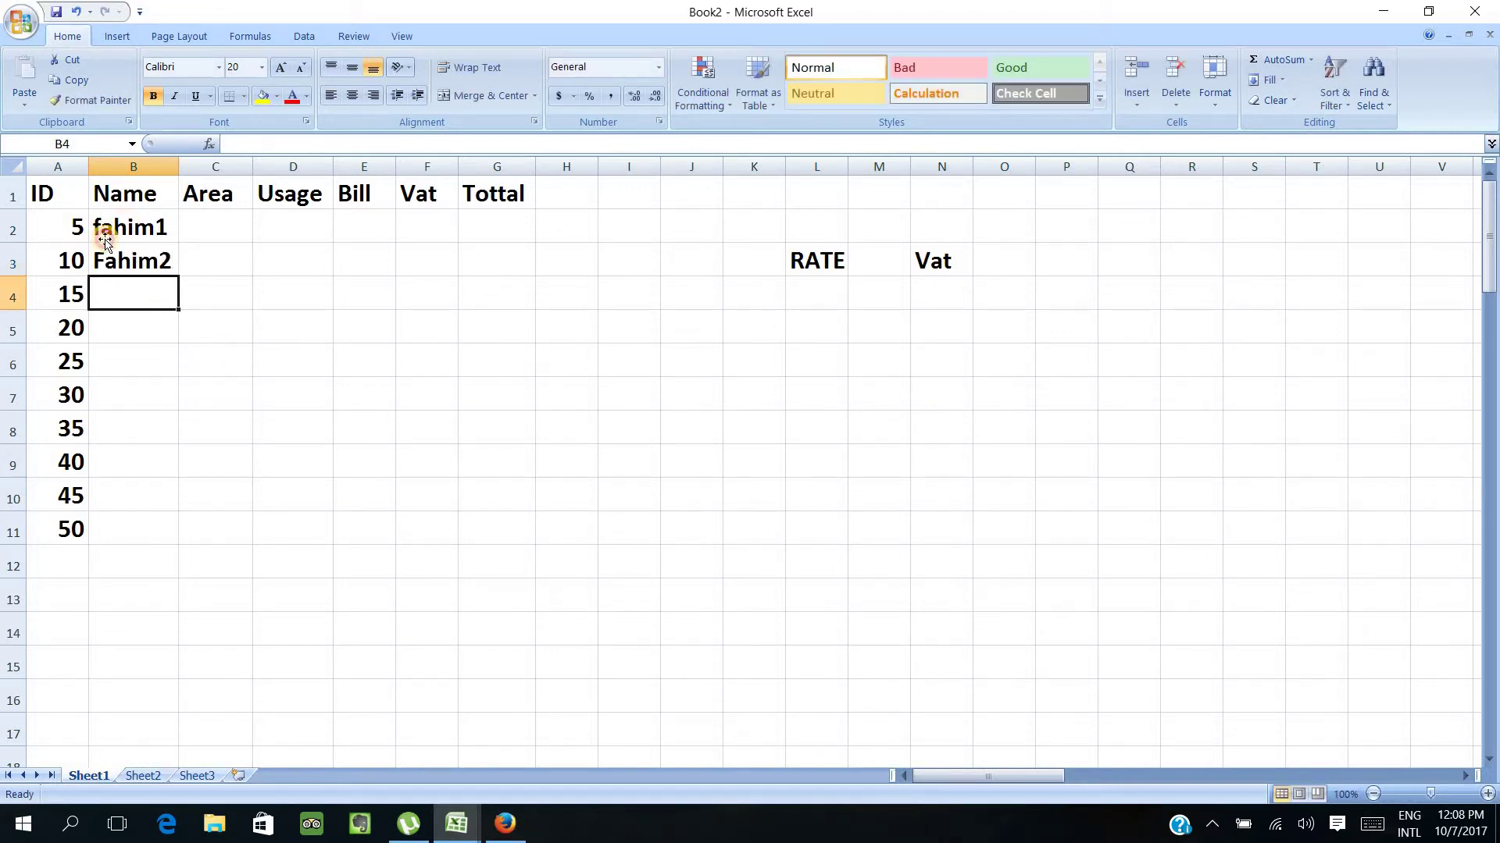
left_click(103, 231)
double_click(103, 231)
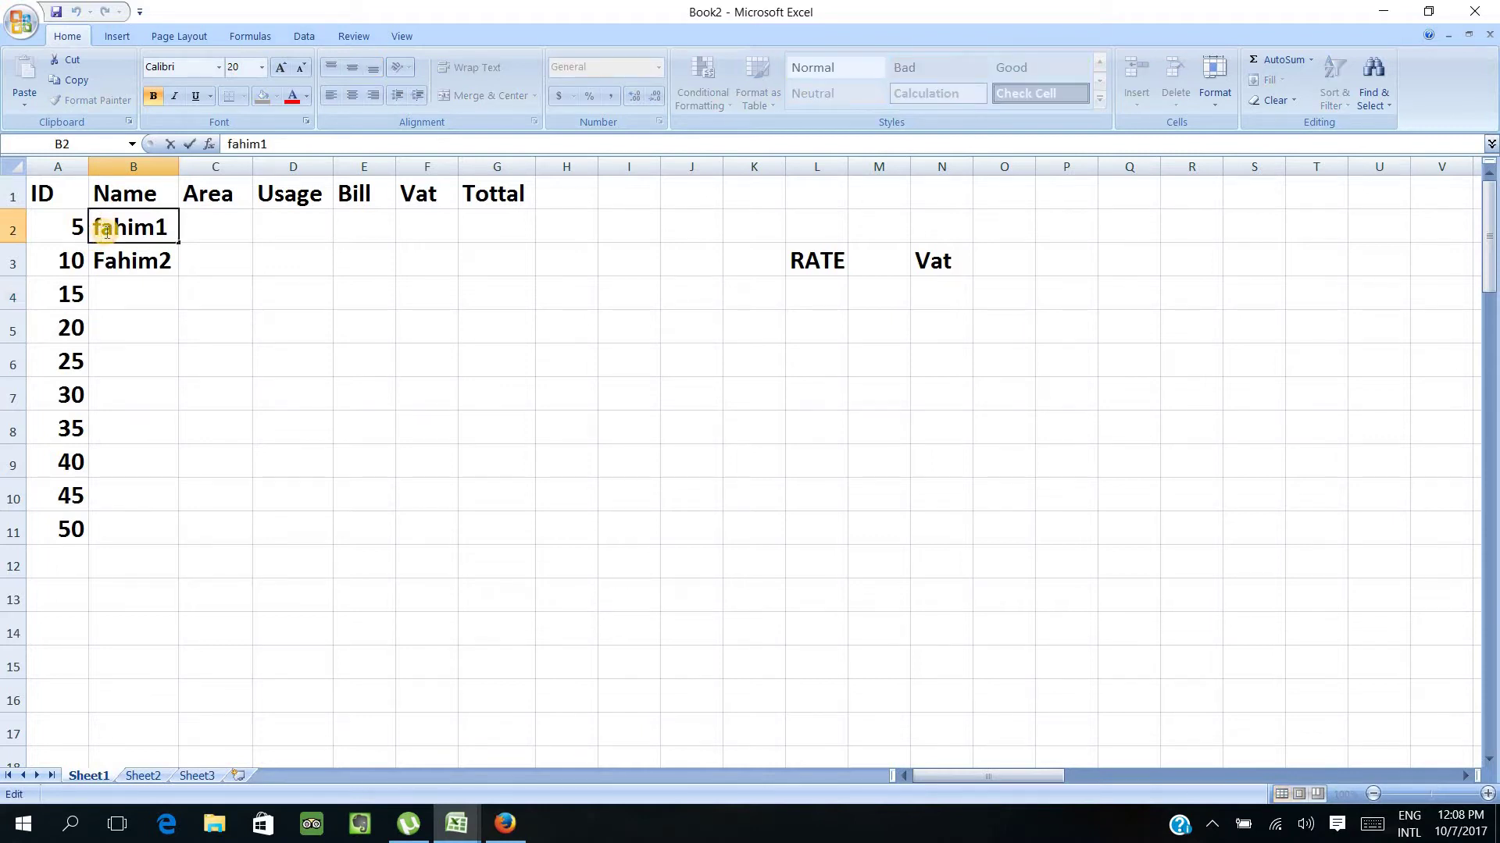
key("BackSpace")
type("F")
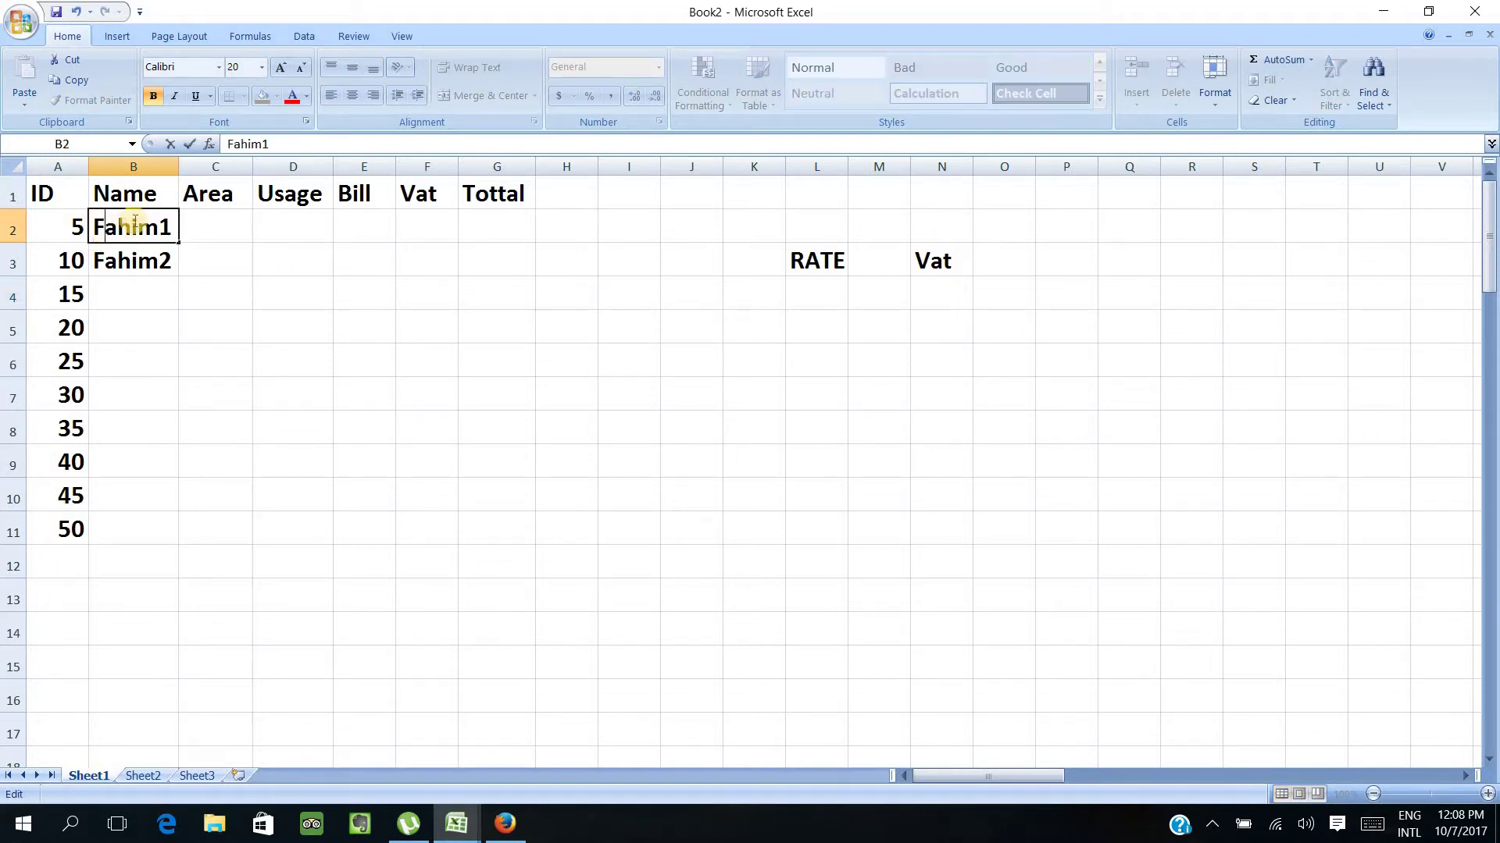
left_click(221, 234)
Extend the numbered names down to Fahim10 in B11.
mouse_move(120, 227)
left_mouse_down()
mouse_move(159, 268)
mouse_move(171, 426)
left_mouse_up()
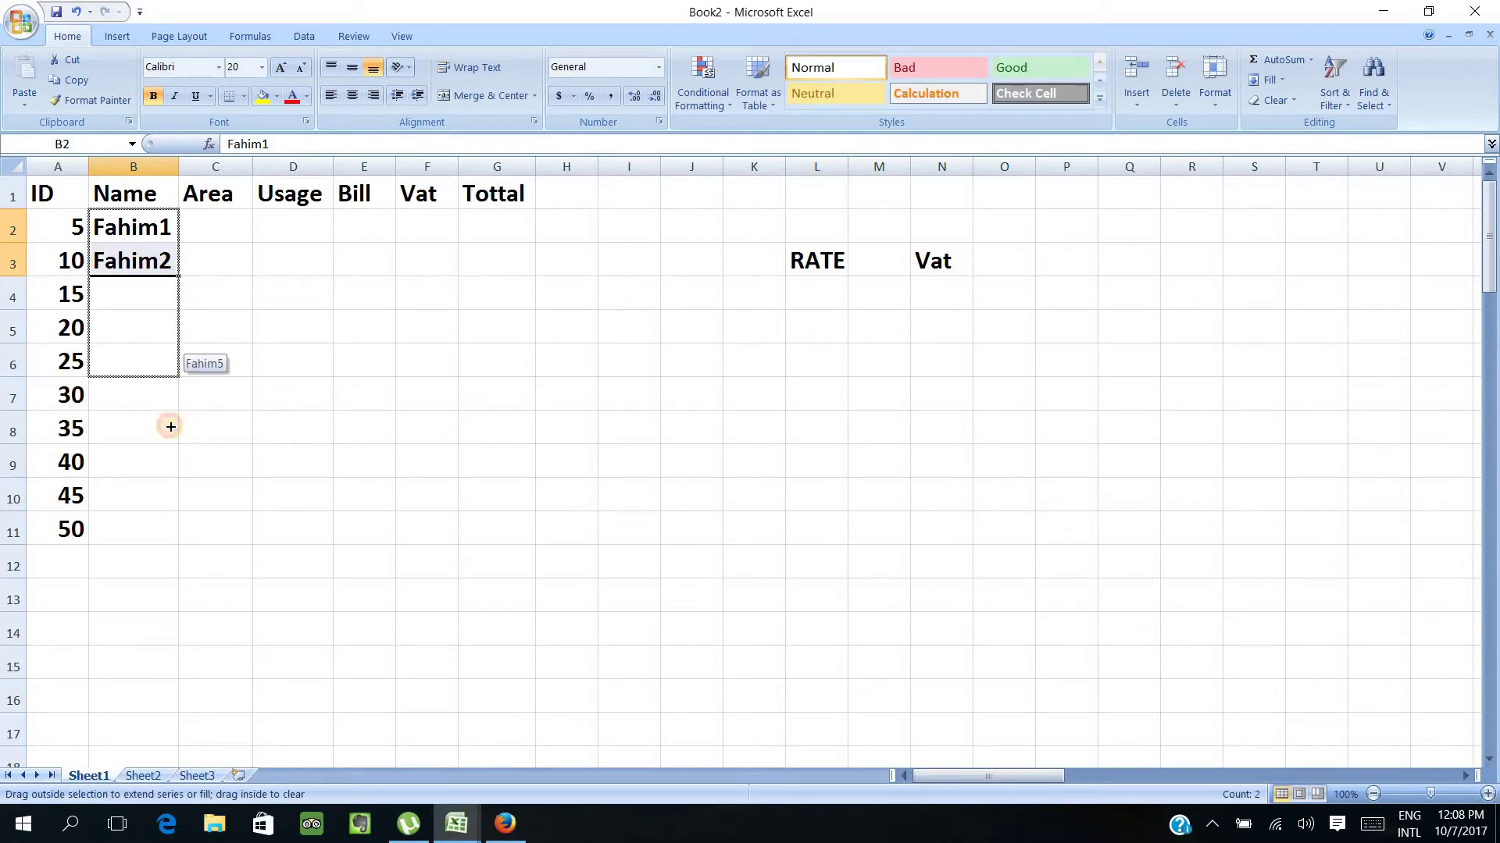
left_click_drag(170, 426, 157, 528)
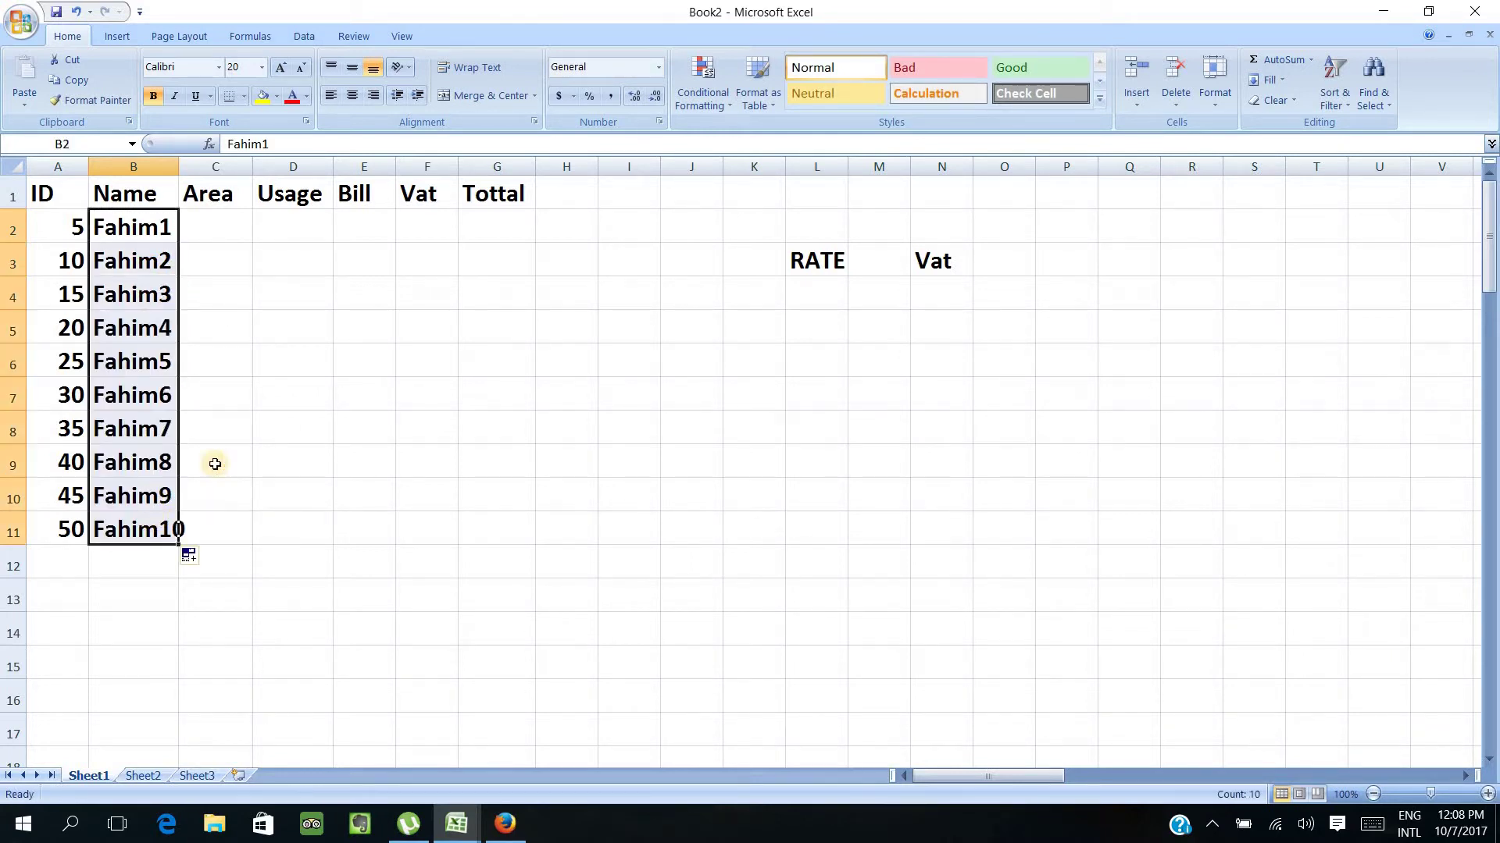
left_click(228, 228)
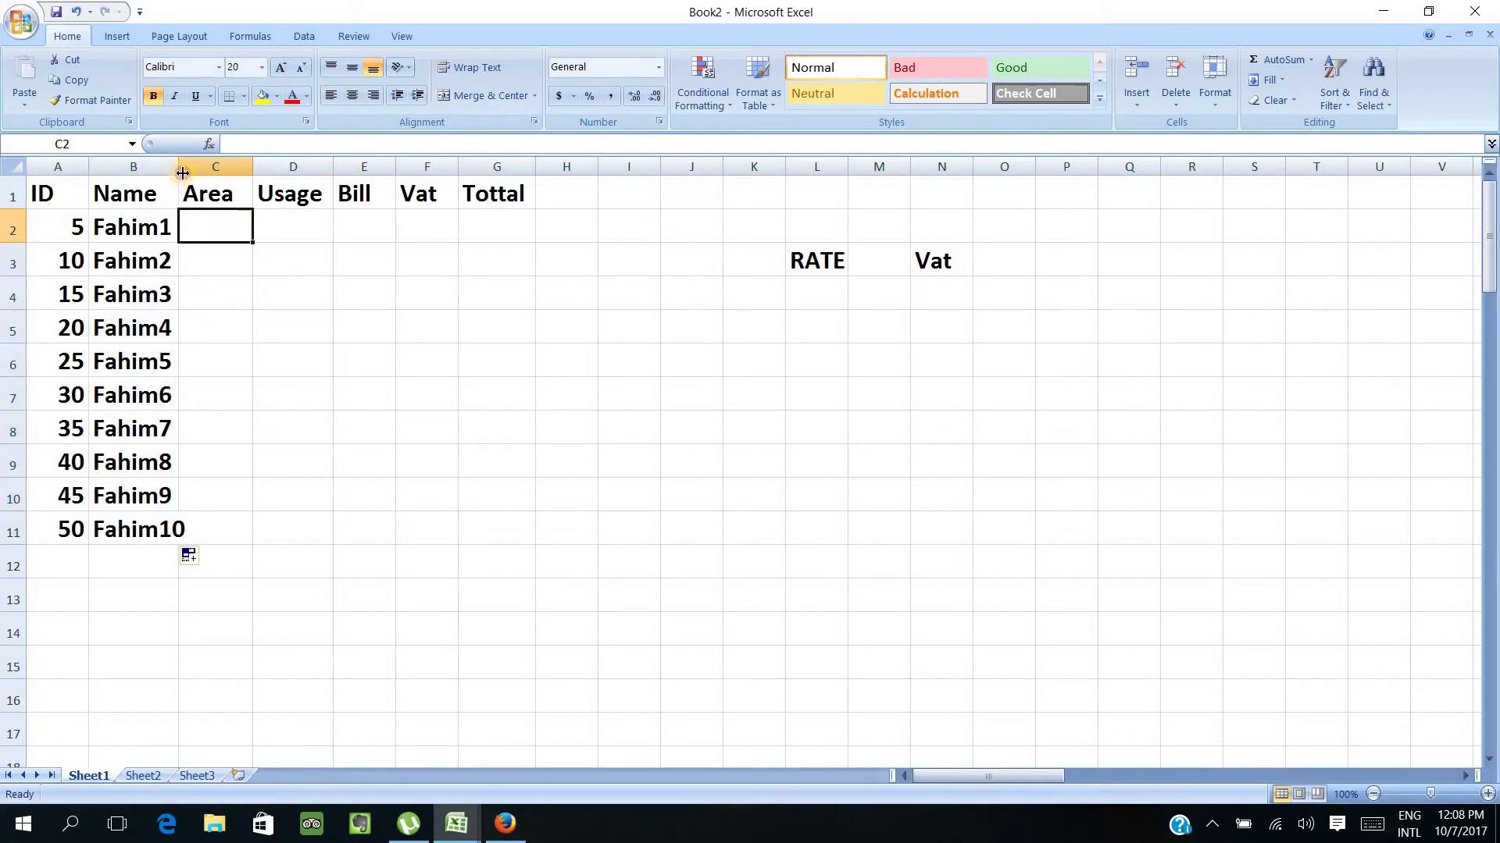
Widen column B and enter the first Area values, alternating 1 and 2, from C2.
left_click_drag(182, 172, 196, 172)
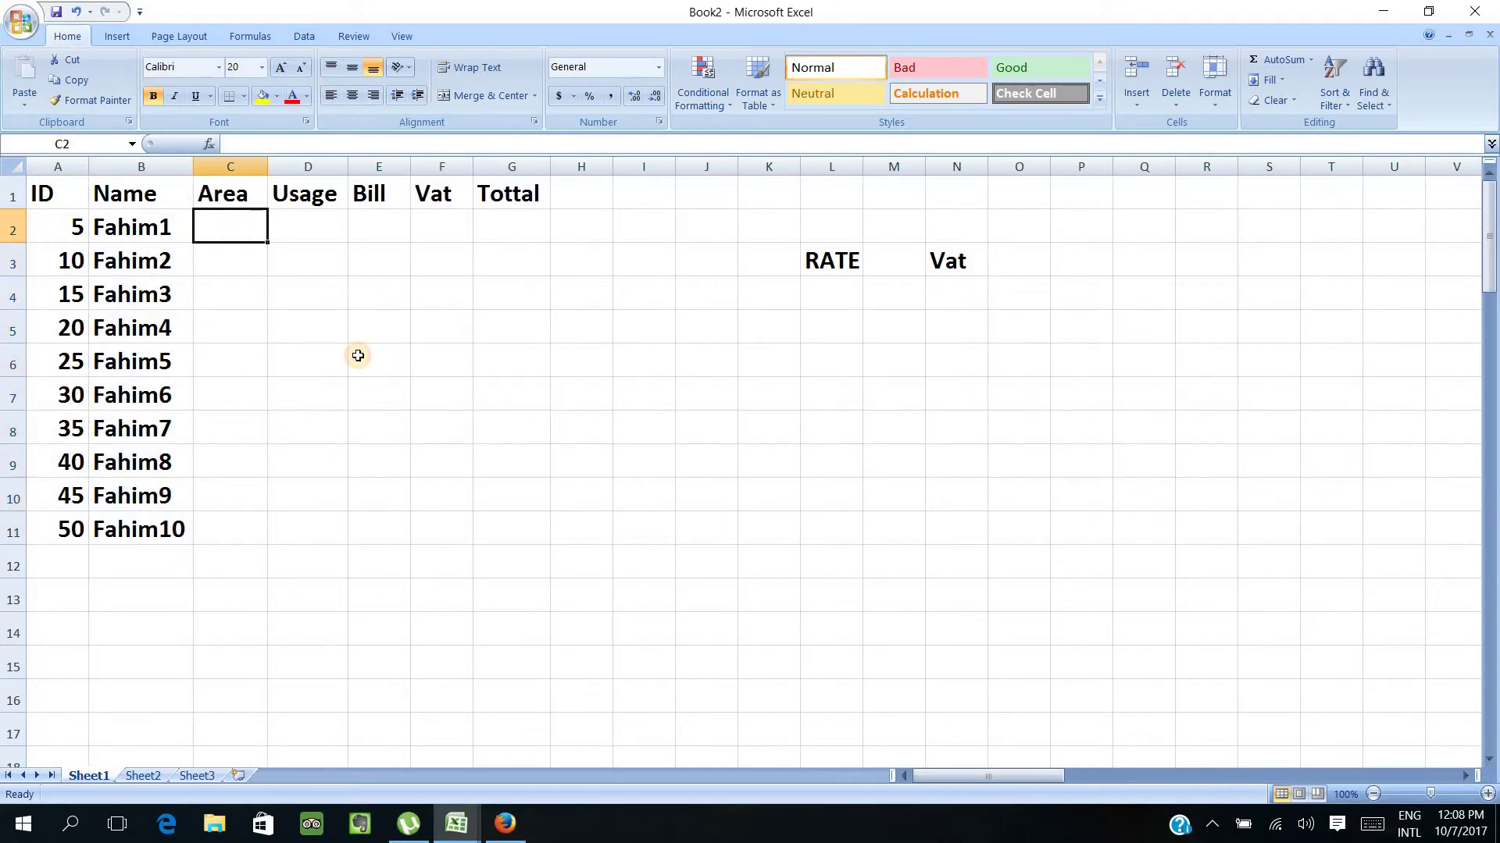
type("12")
key("BackSpace")
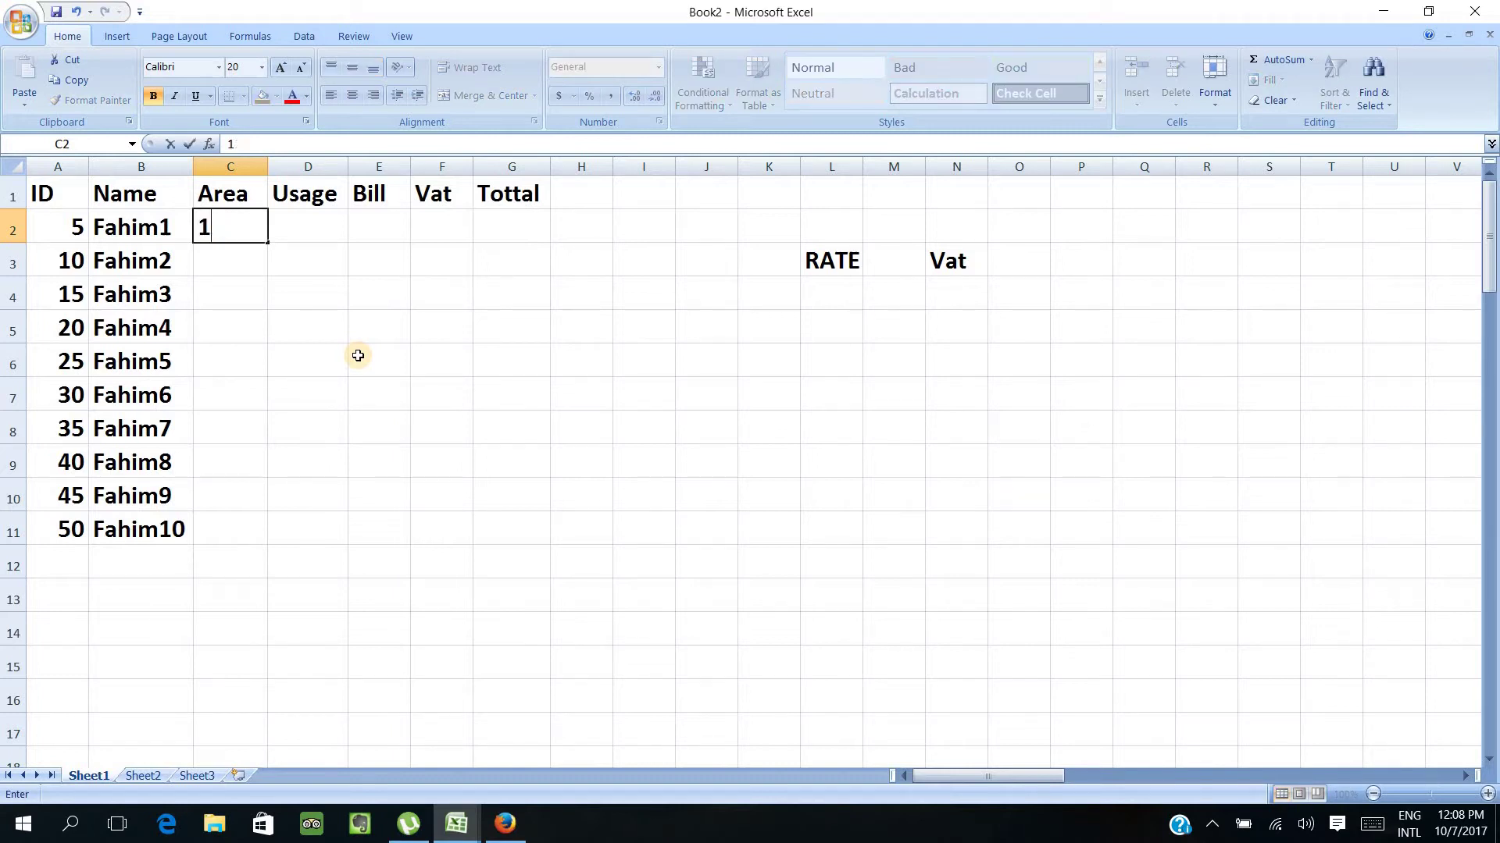
key("Return")
type("2")
key("Return")
type("1")
key("Return")
type("2")
Continue the alternating 1 and 2 Area values down to row 11.
key("Return")
type("1")
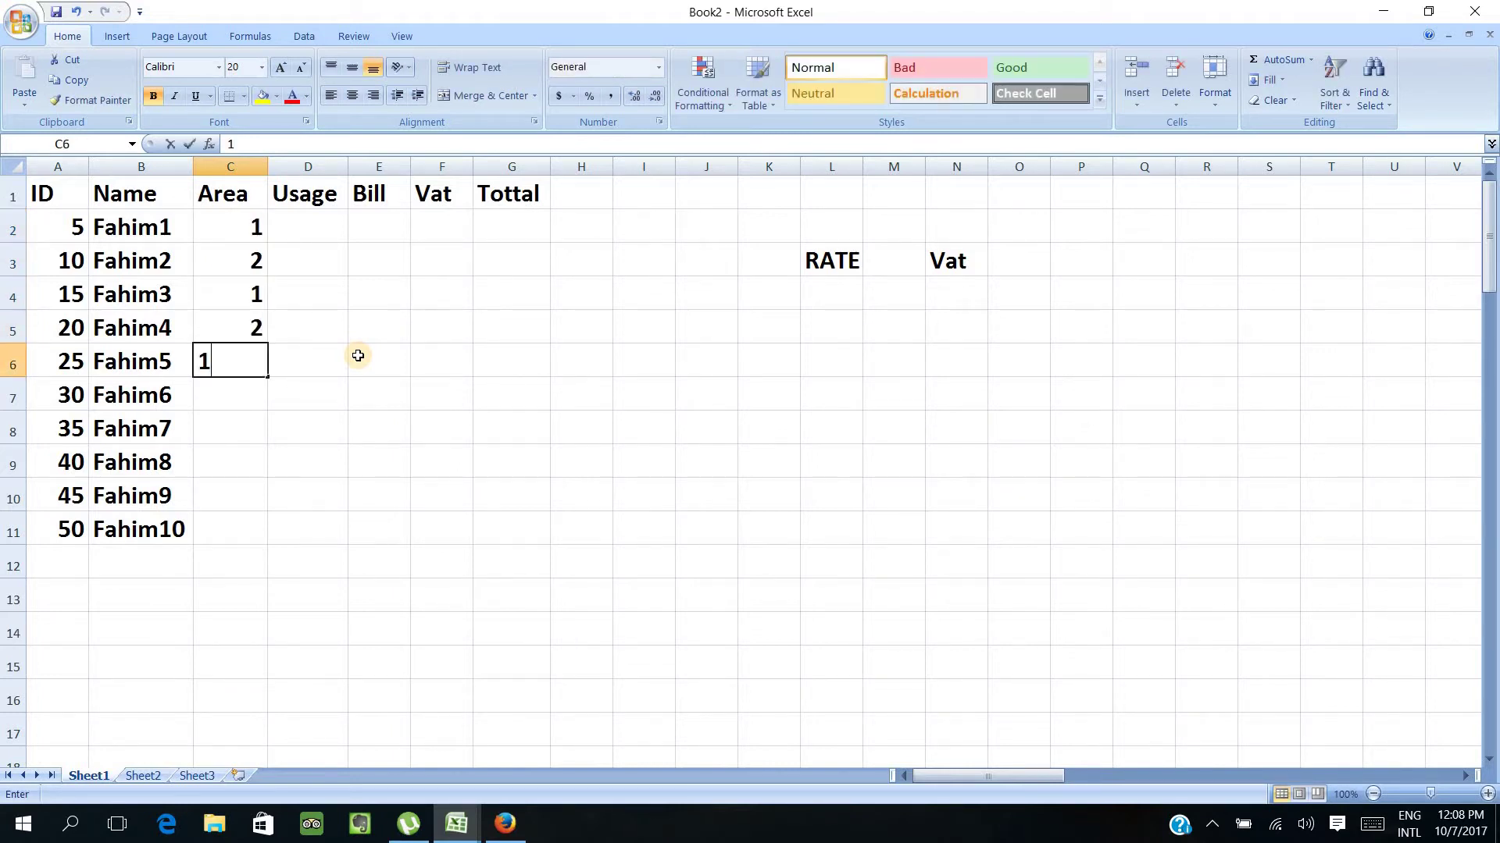
key("Return")
type("2")
key("Return")
type("1")
key("Return")
type("2 ")
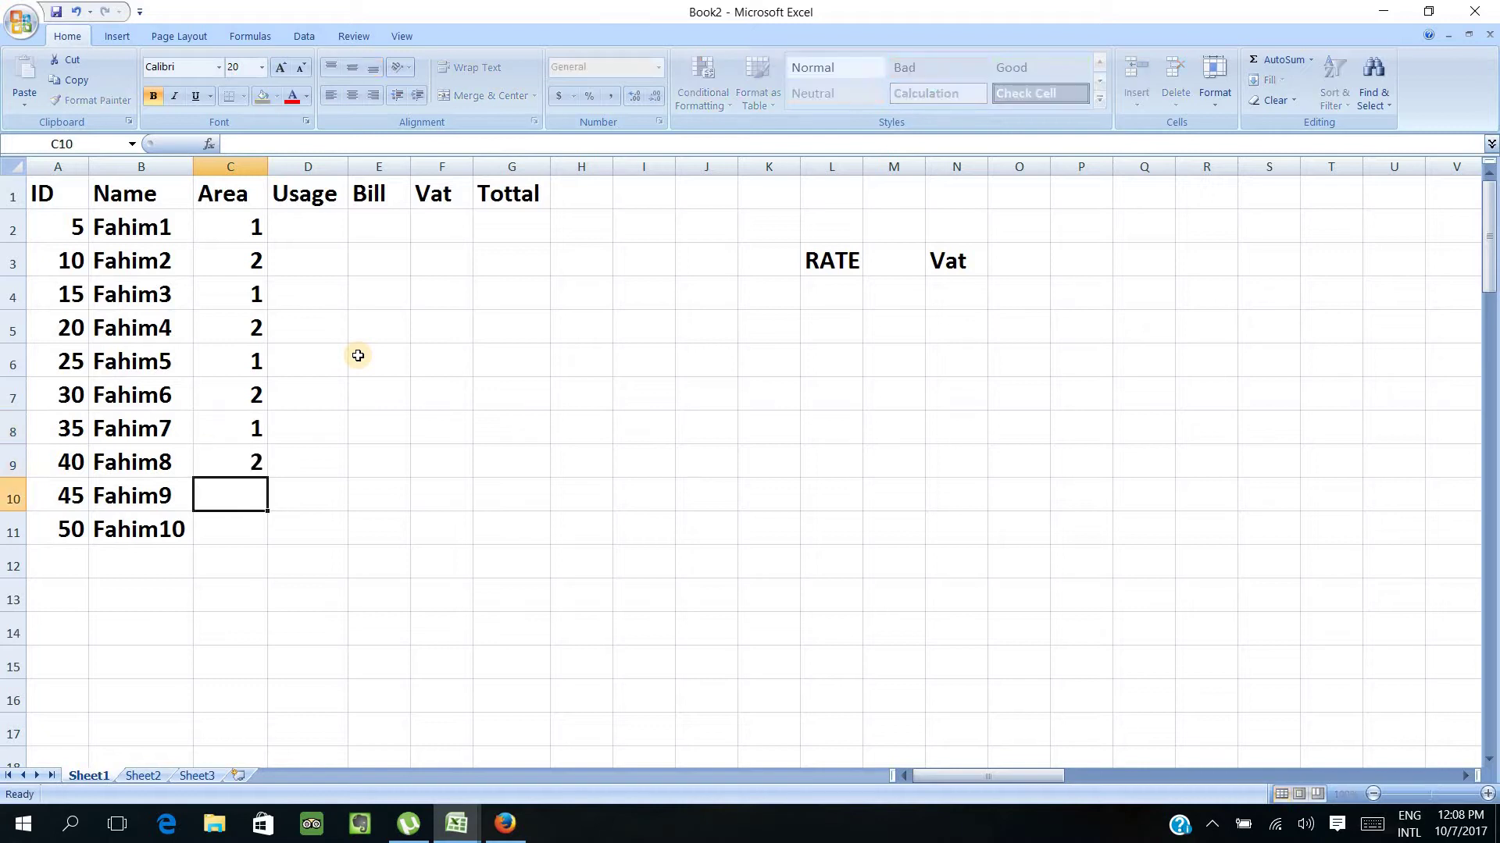
type("1")
key("Return")
type("2")
key("Return")
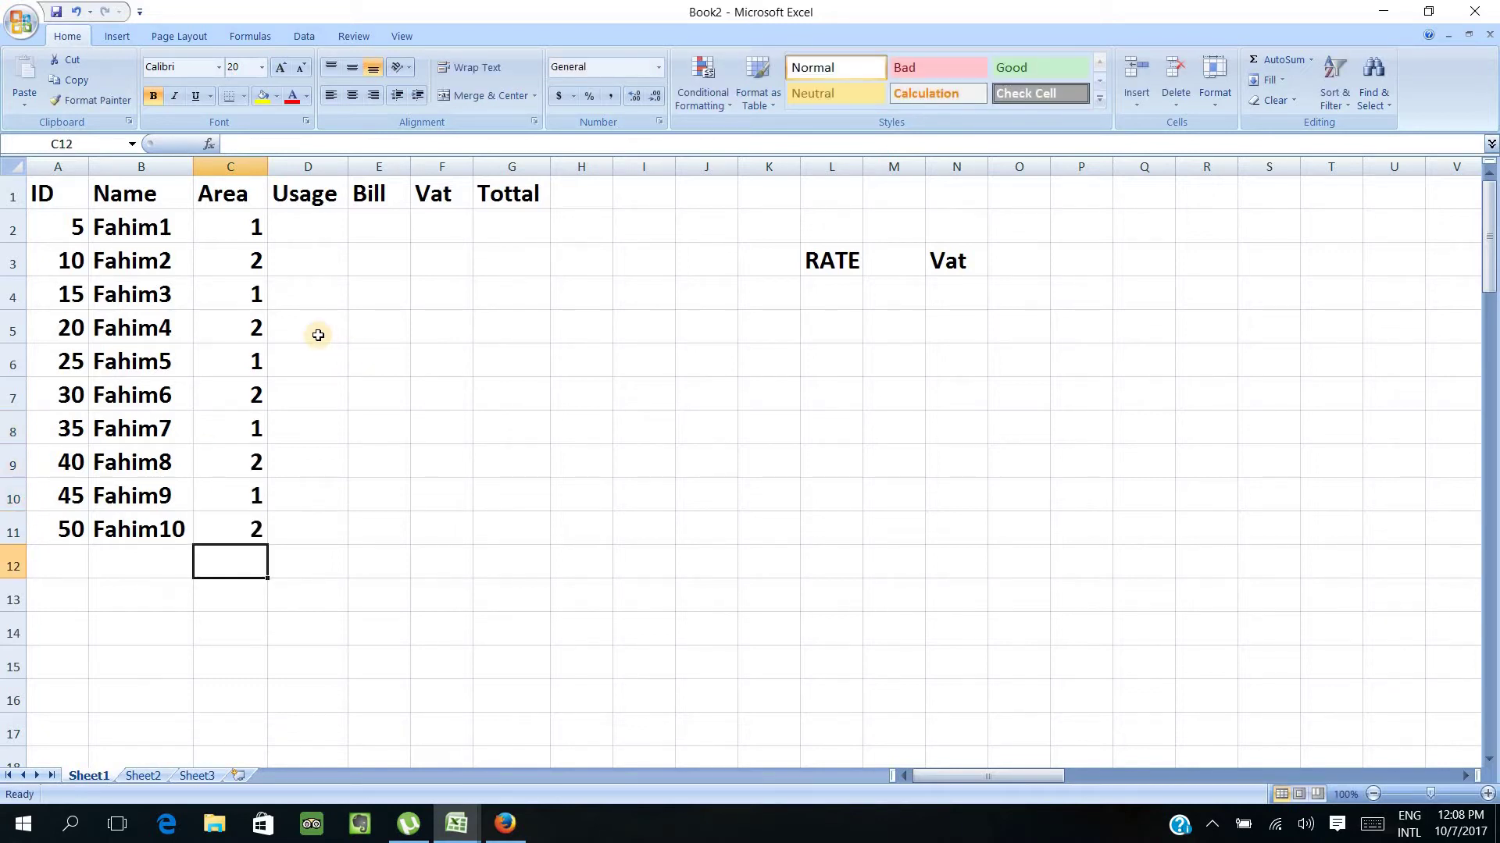
Enter usage values 300, 56, 78, 98 and 12 in D2:D6.
left_click(307, 216)
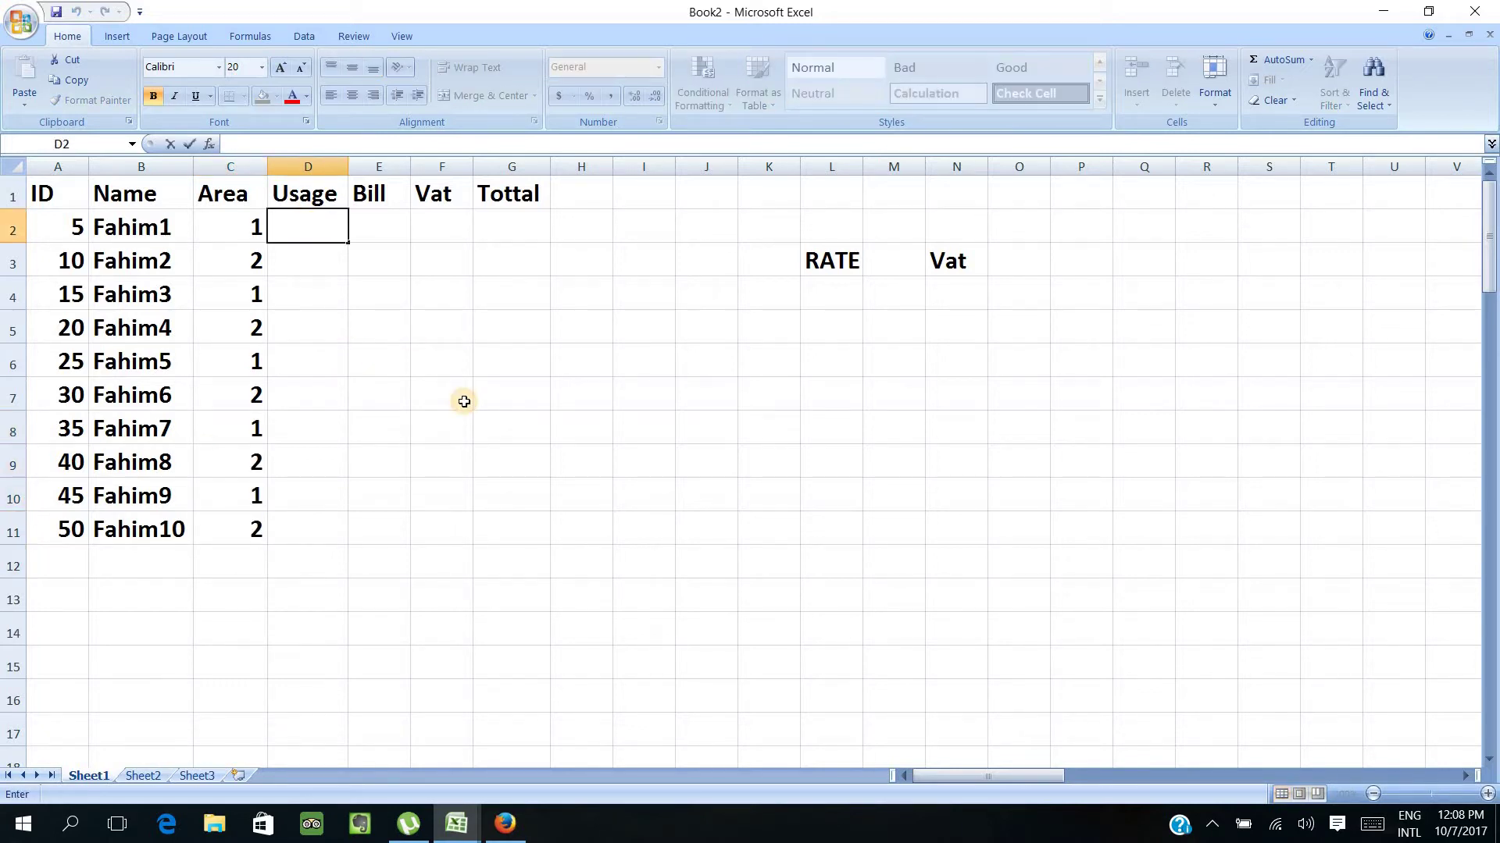
type("300")
key("Return")
type("56")
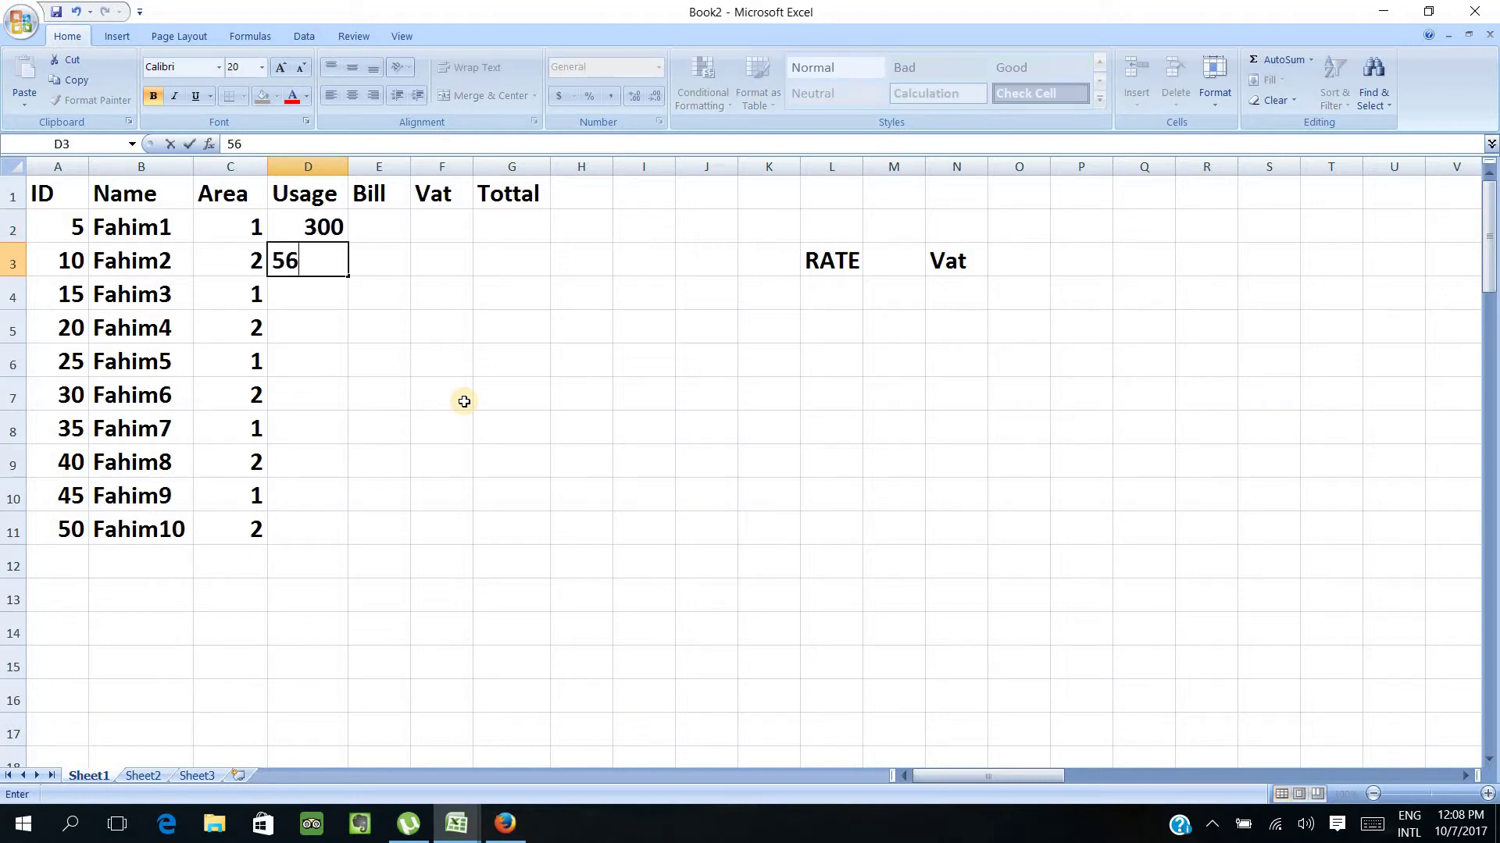
key("Return")
type("78")
key("Return")
type("98")
key("Return")
type("12")
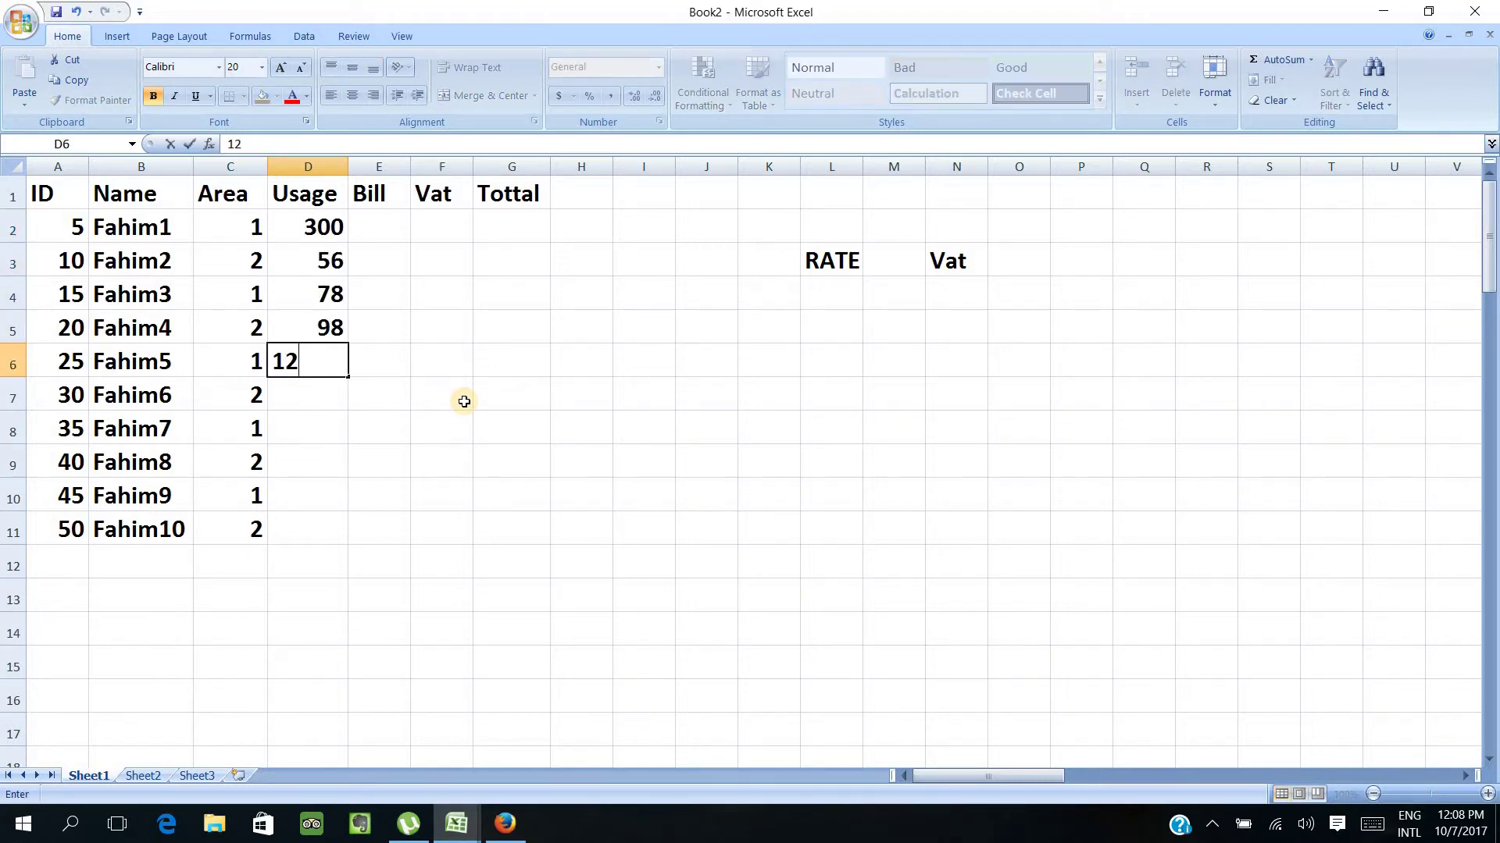
key("Return")
Enter usage values 34, 500, 1400, 900 and 200 in D7:D11.
type("34")
key("Return")
type("500")
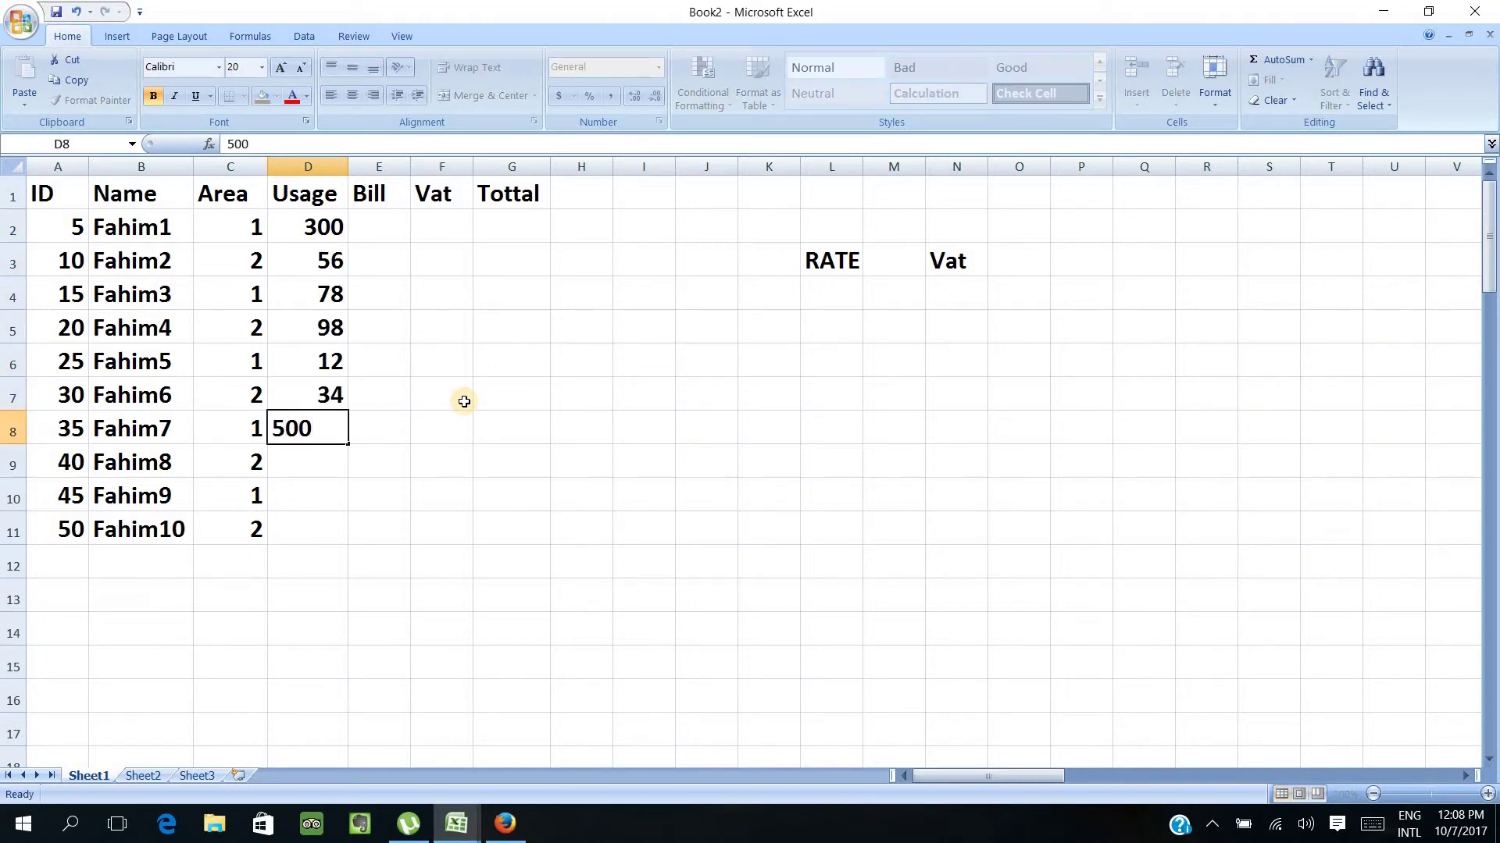
key("Return")
type("140")
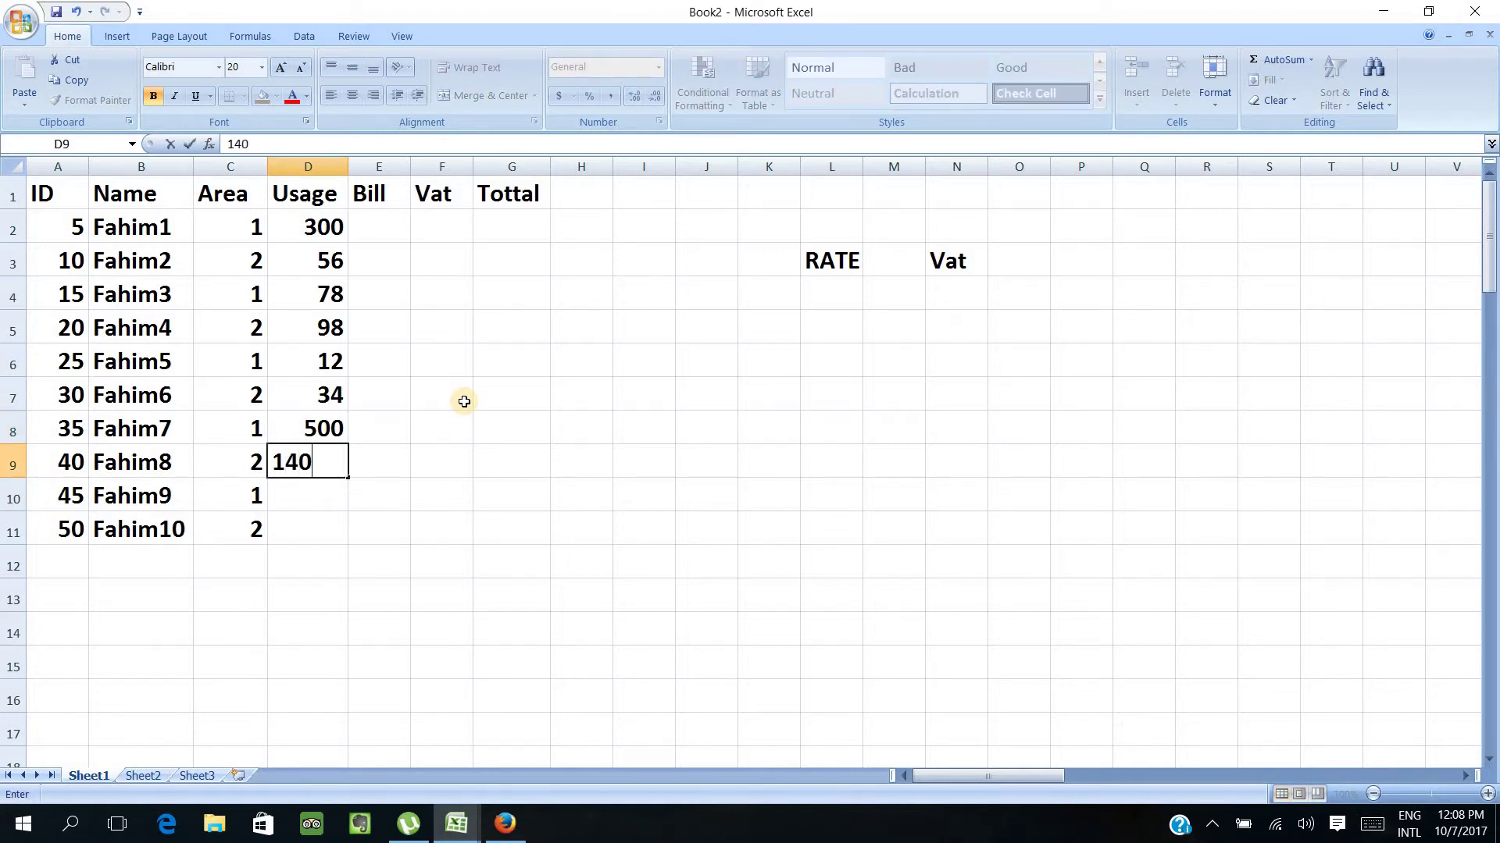
type("0")
key("Return")
type("900")
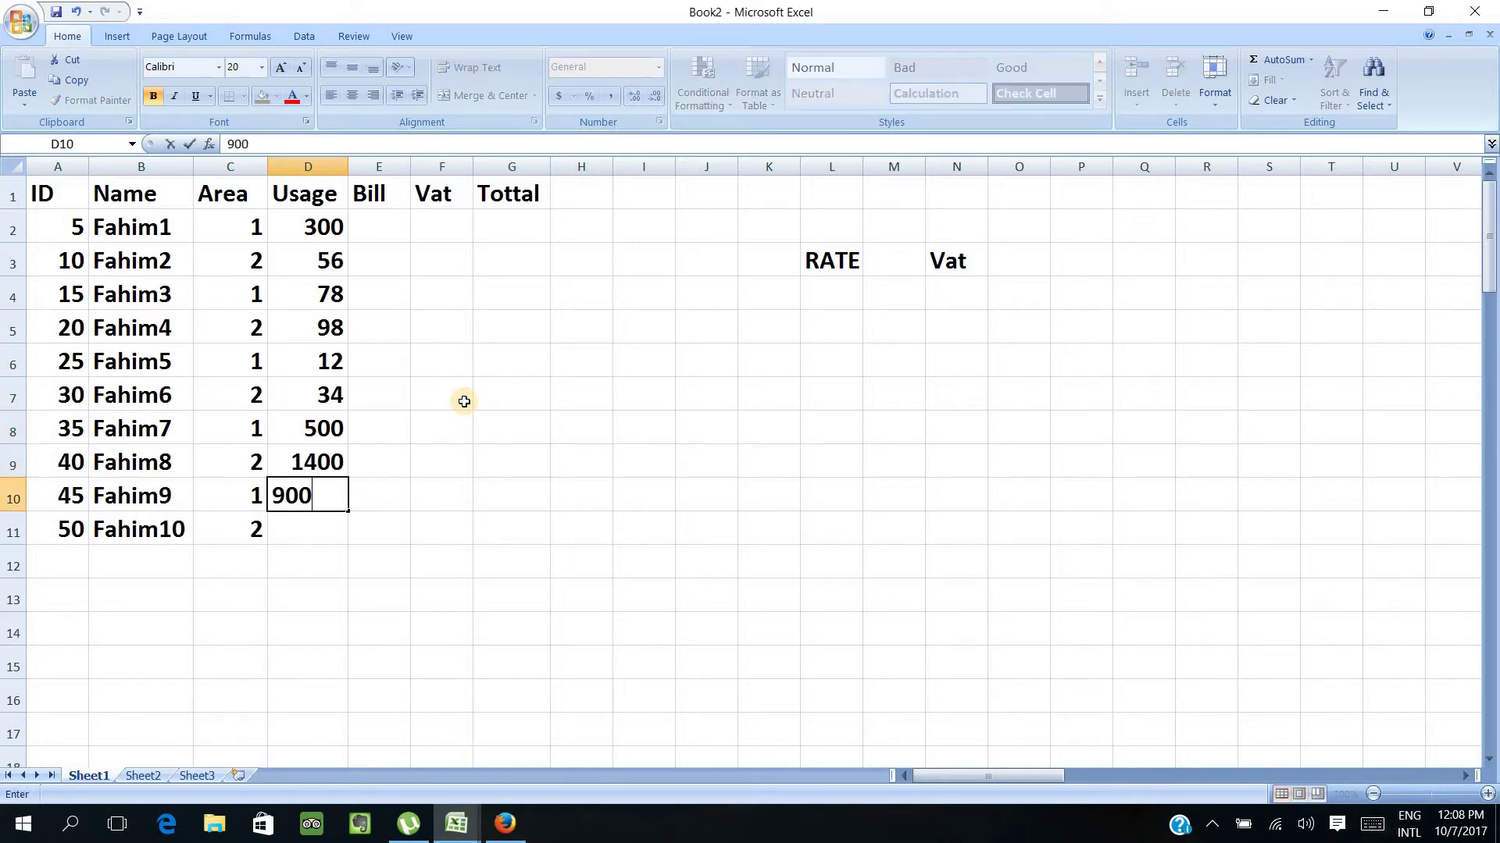
key("Return")
type("2")
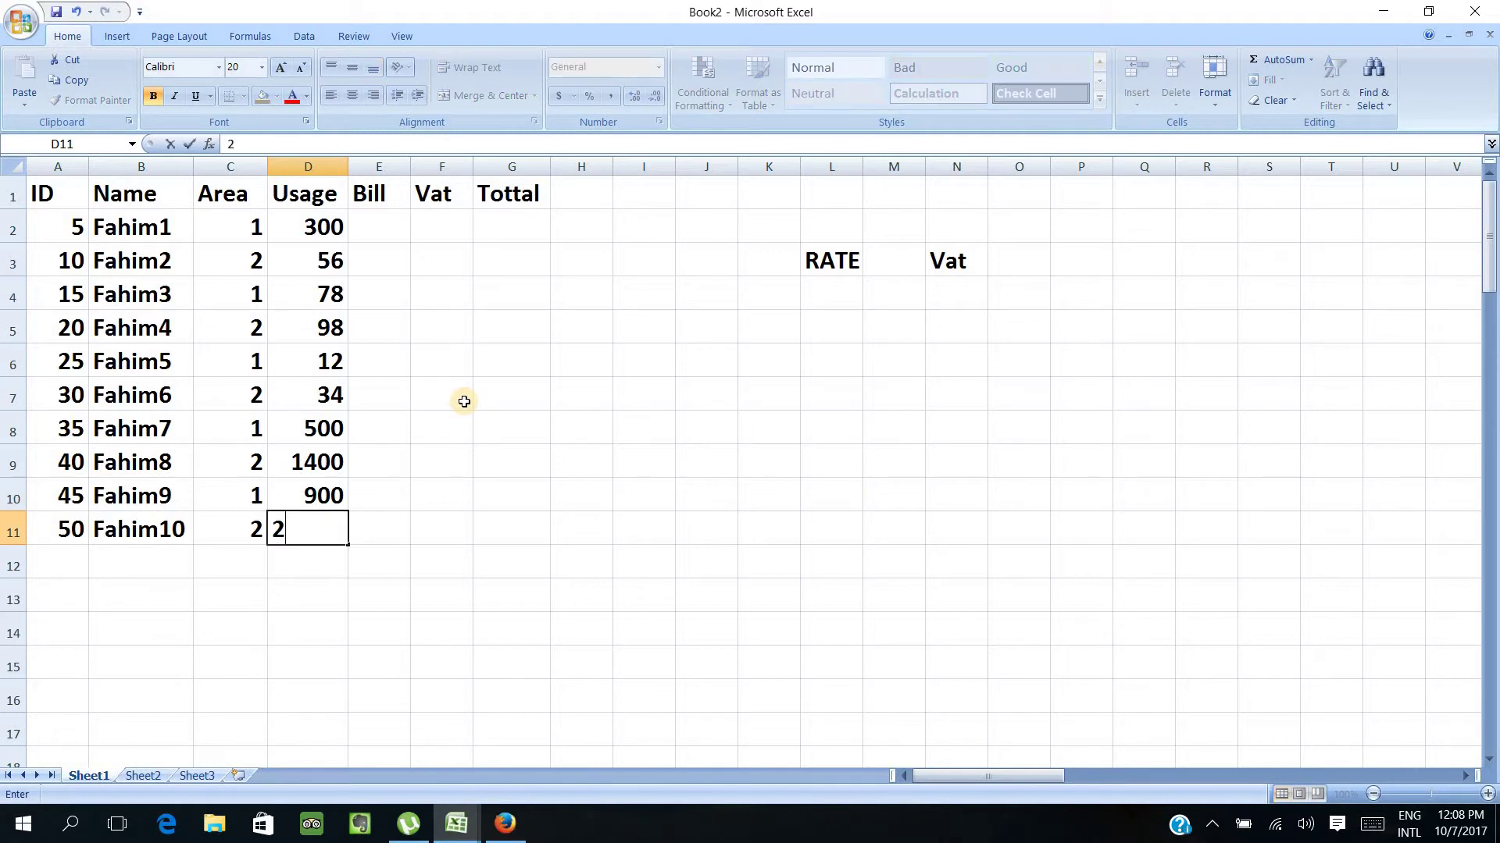
type("00")
key("Return")
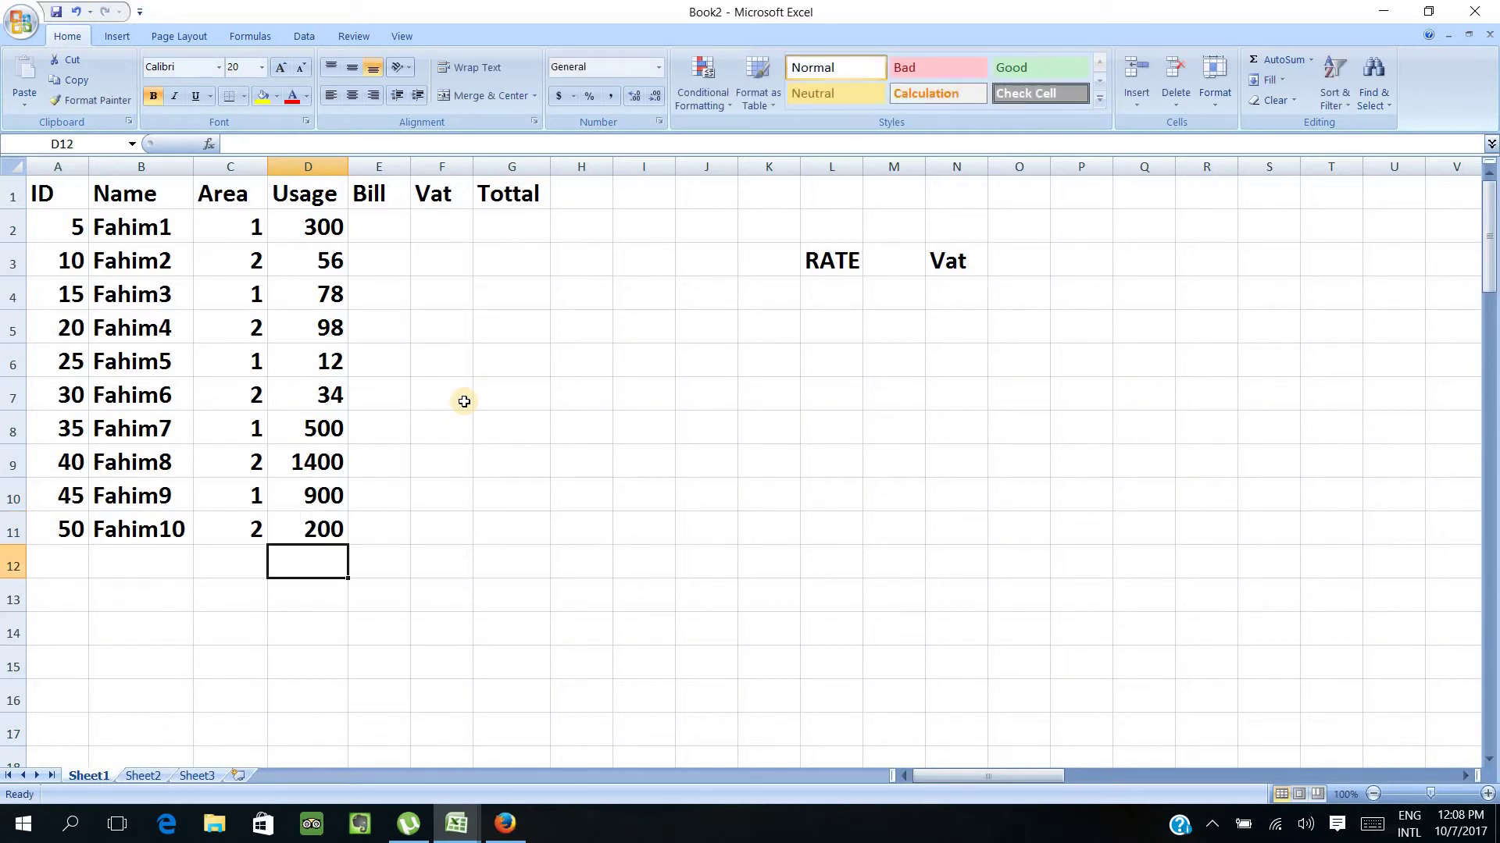
left_click(320, 367)
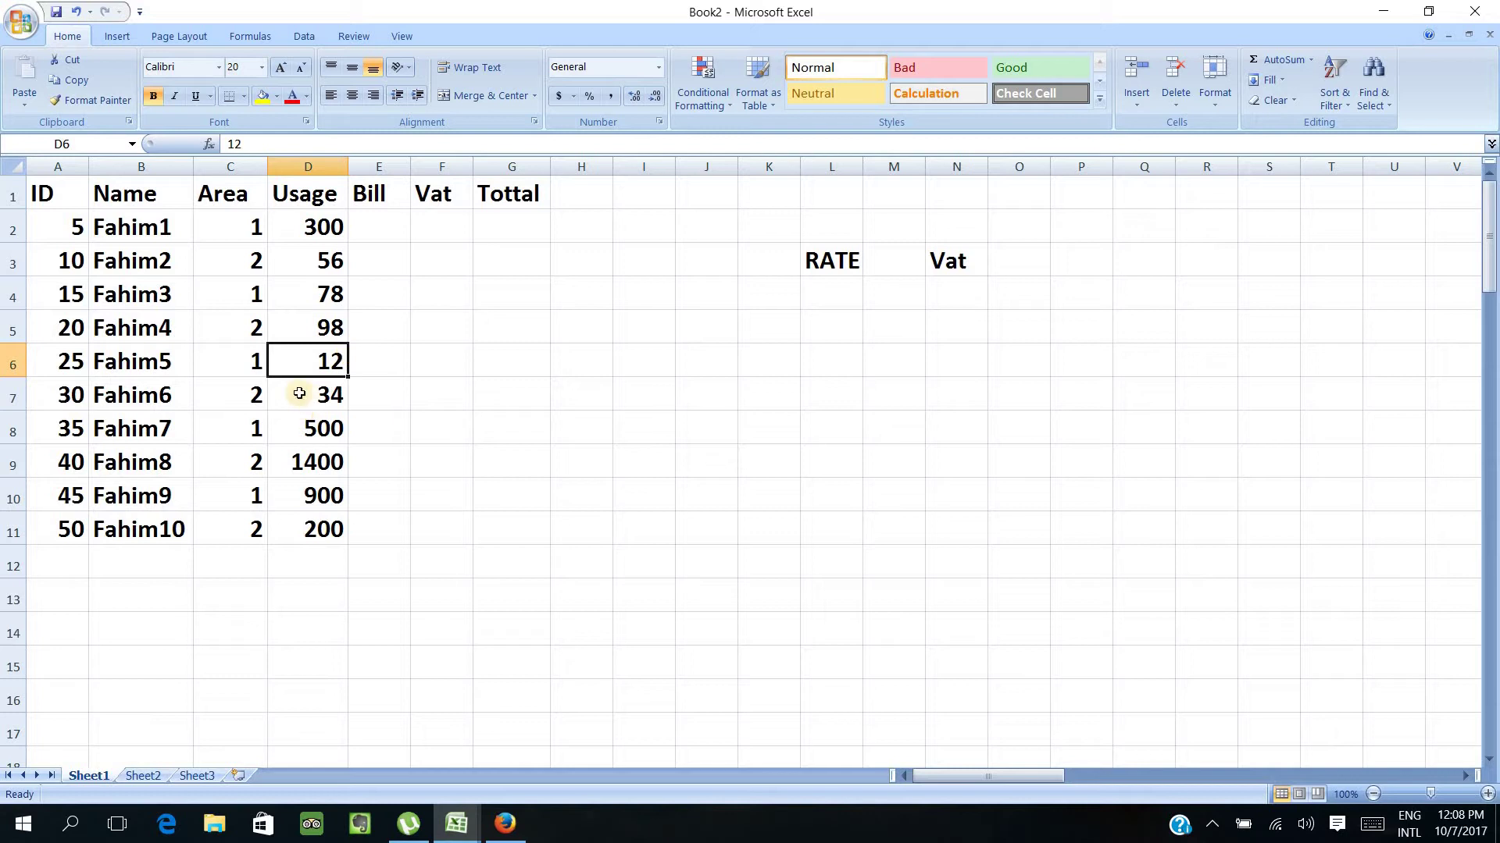
Enter a RATE of 3 in L4 and a Vat of 2% in N4.
left_click(369, 222)
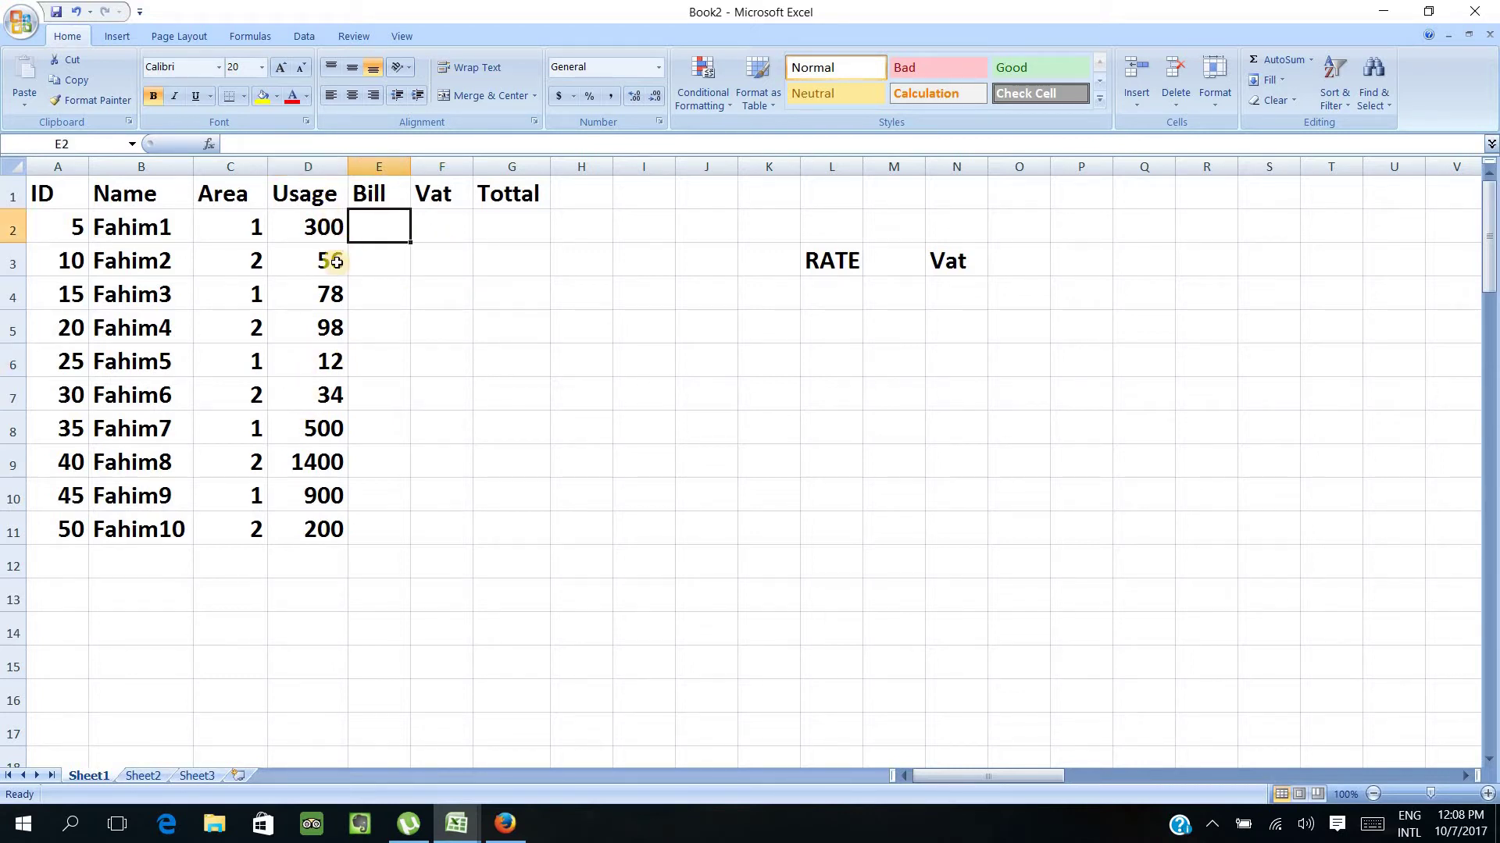
left_click(837, 297)
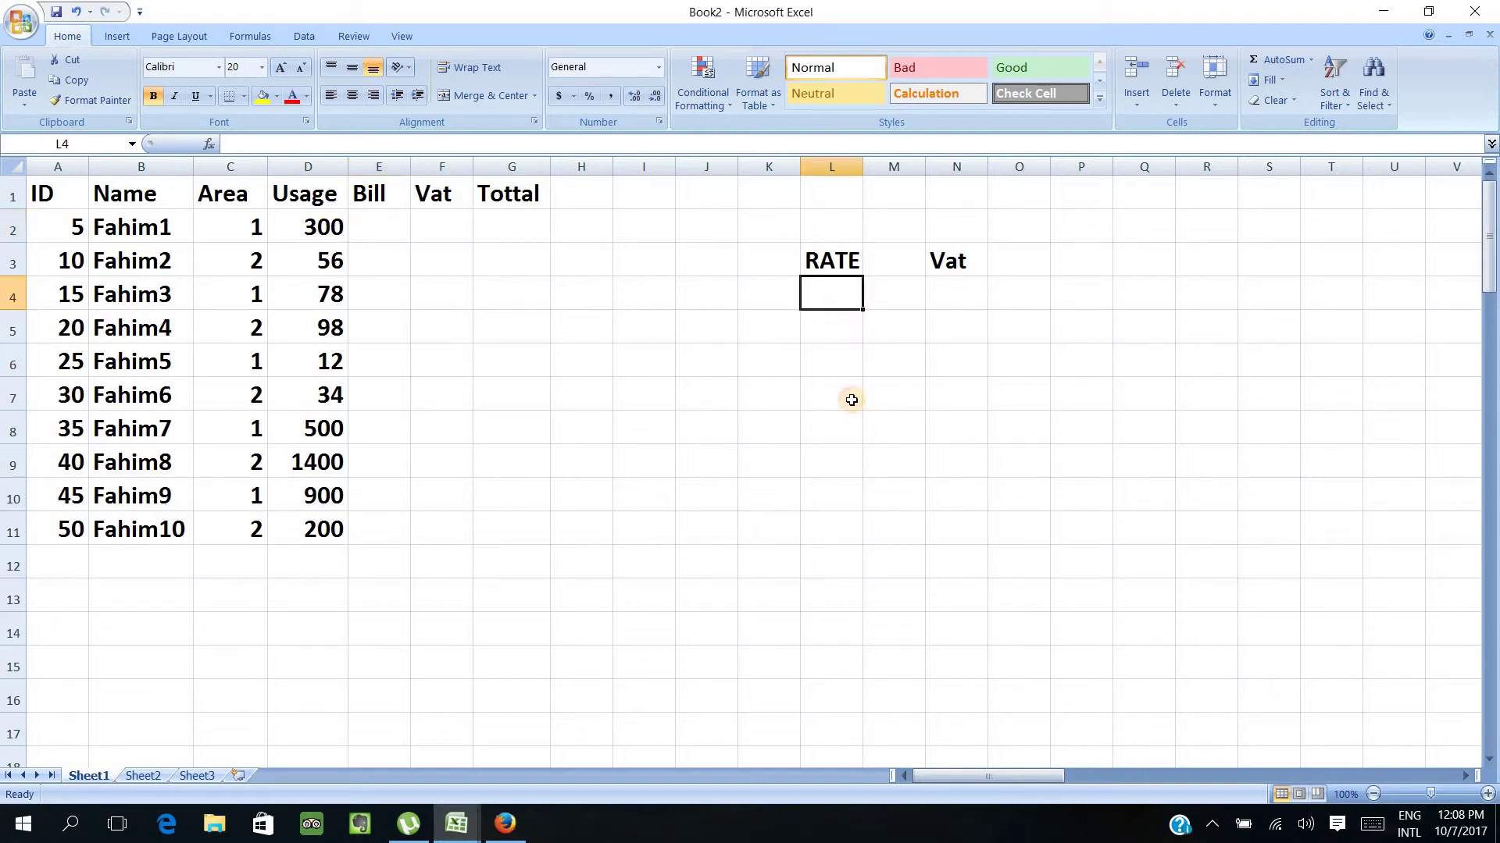
type("3")
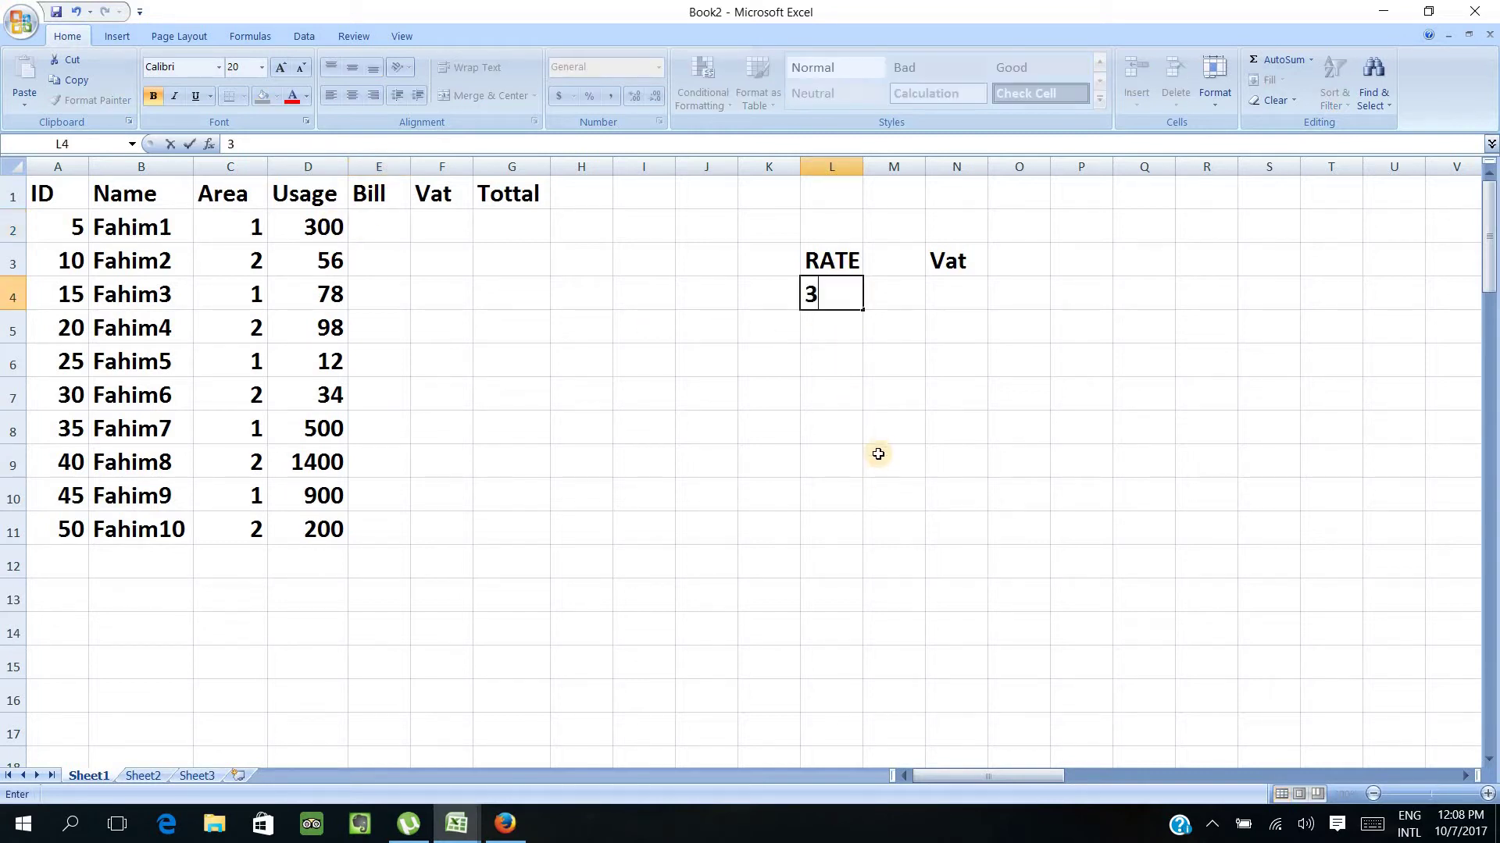
left_click(877, 453)
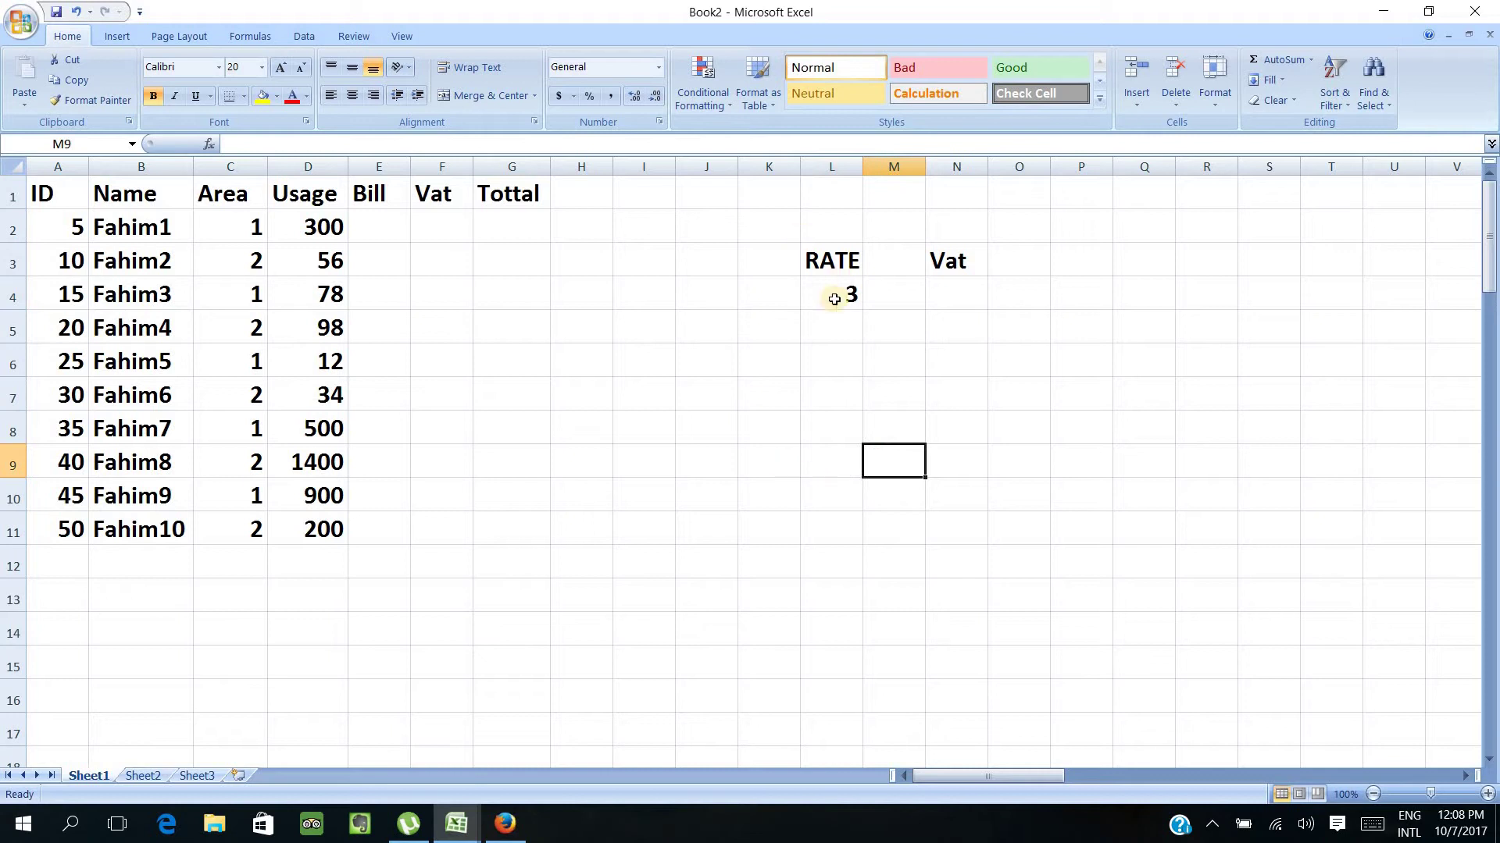
left_click(980, 300)
type("2")
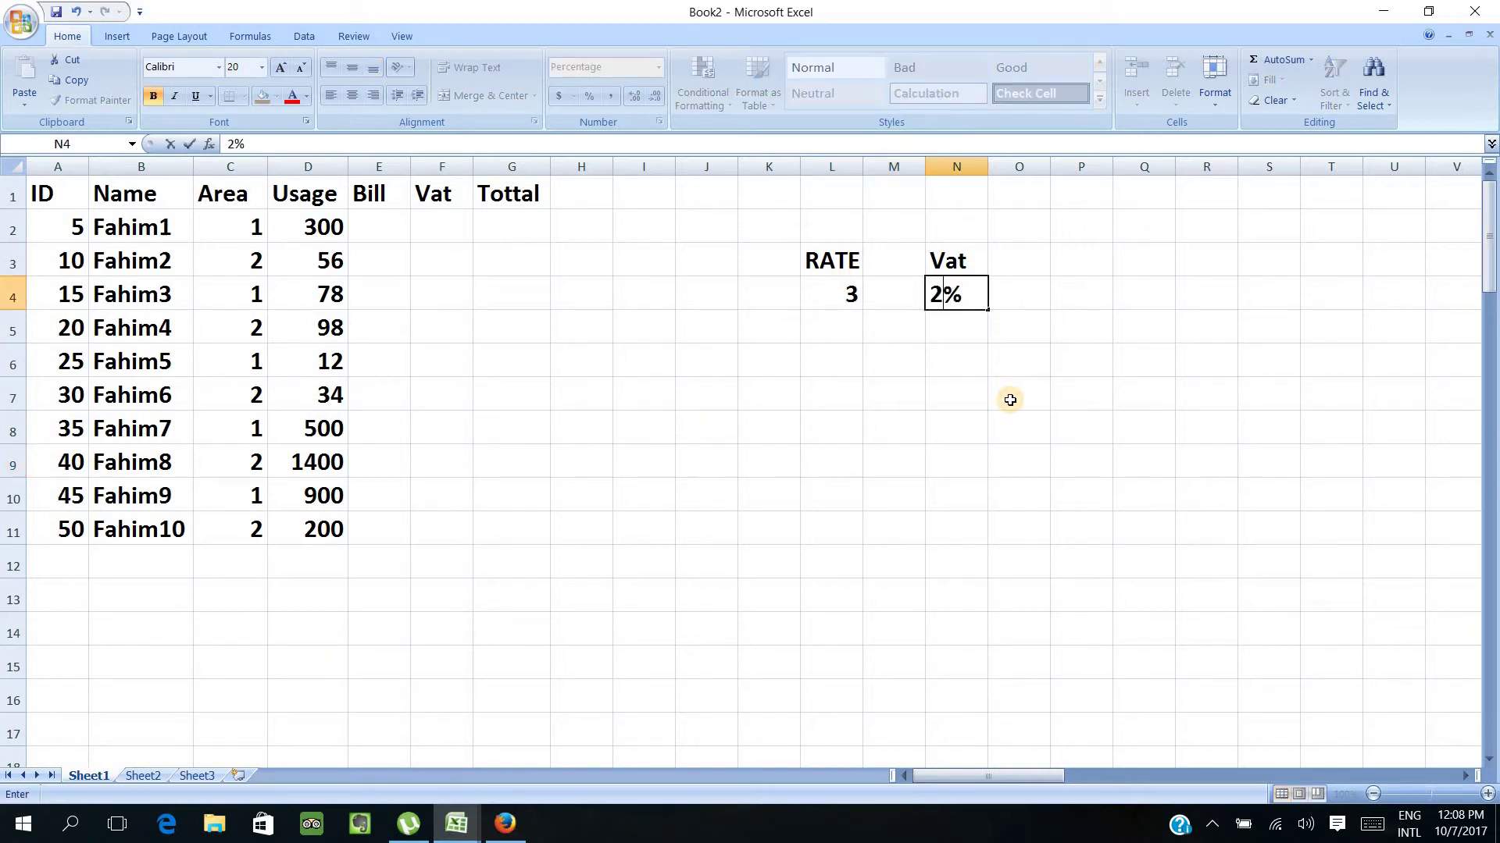
left_click(868, 491)
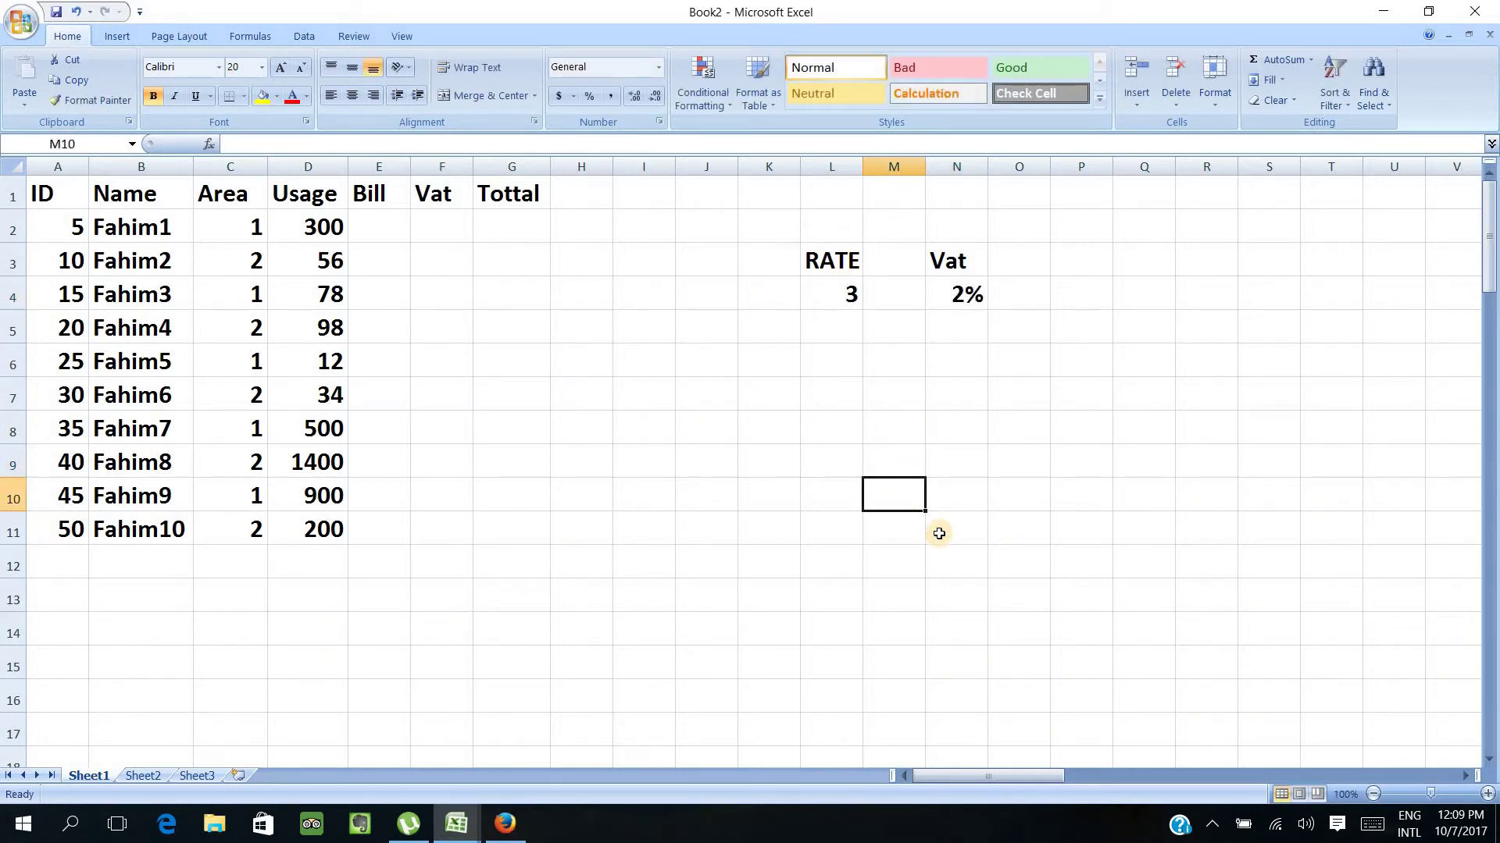
left_click(379, 218)
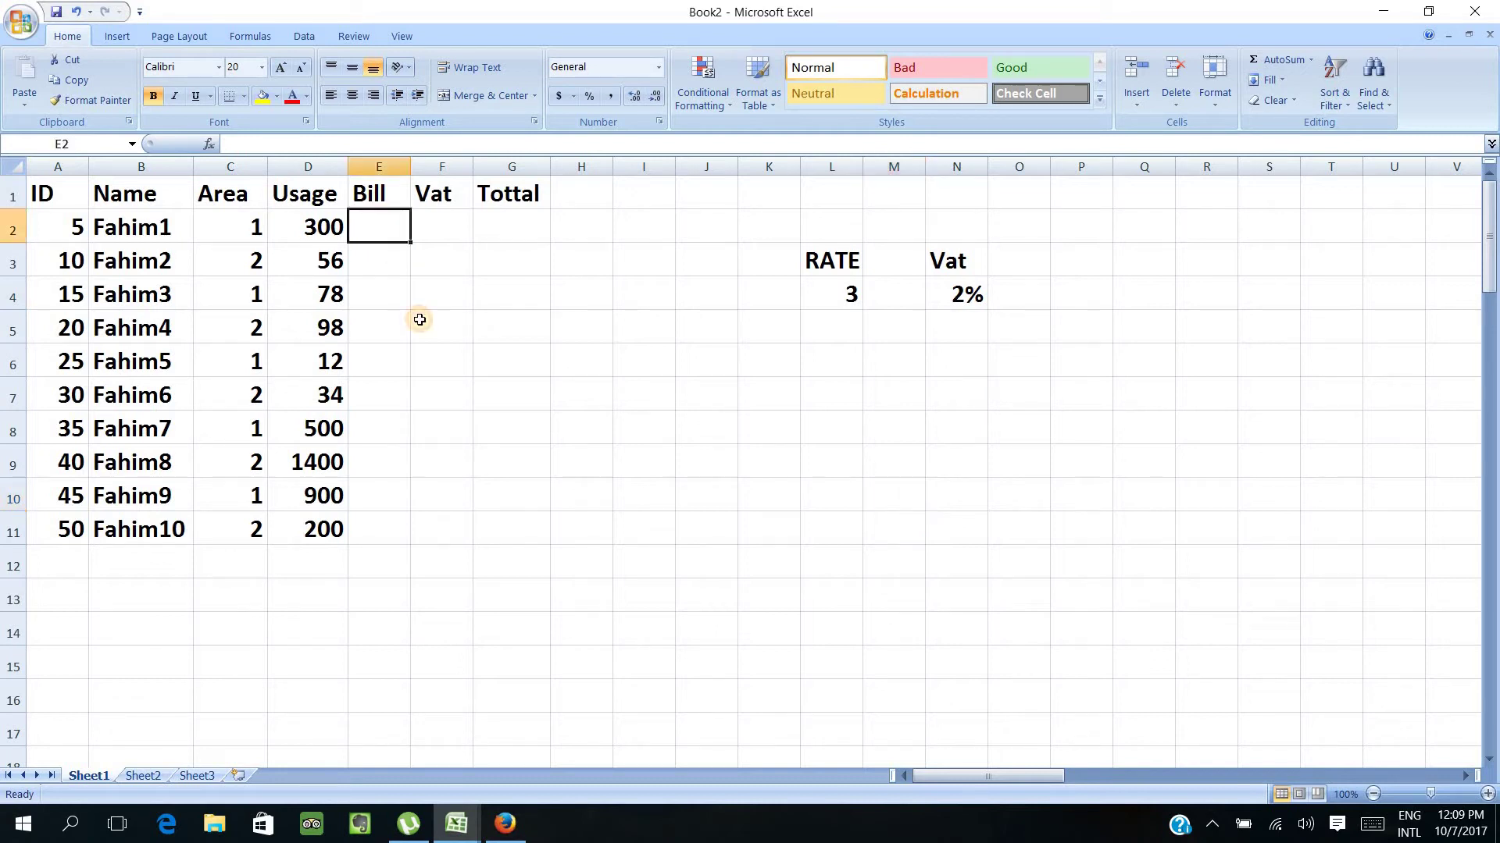
type("=")
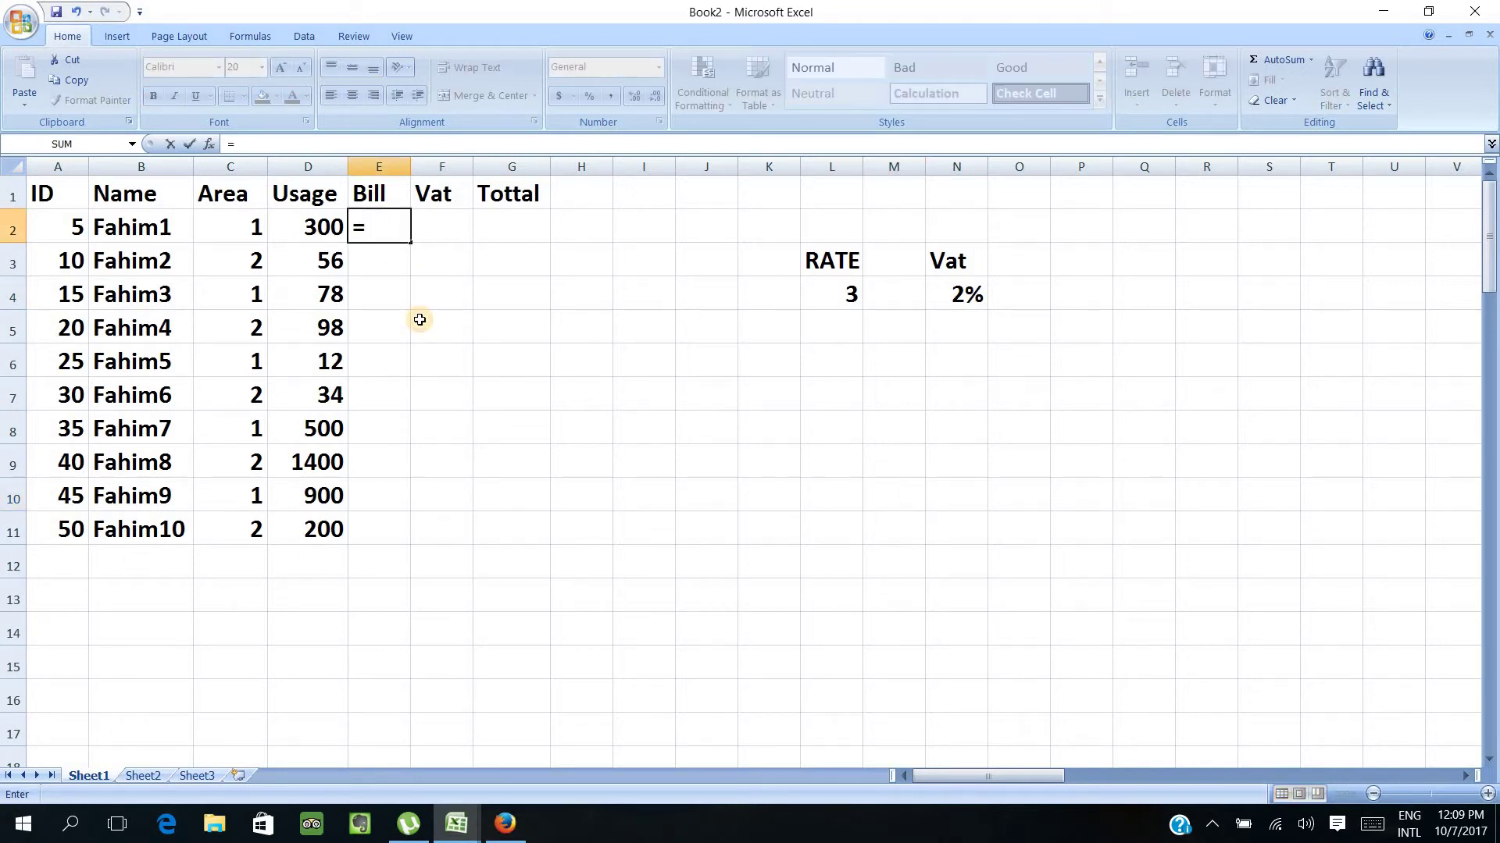
Enter =D2*$L$4 in E2 and fill the Bill formula down to E11.
left_click(328, 228)
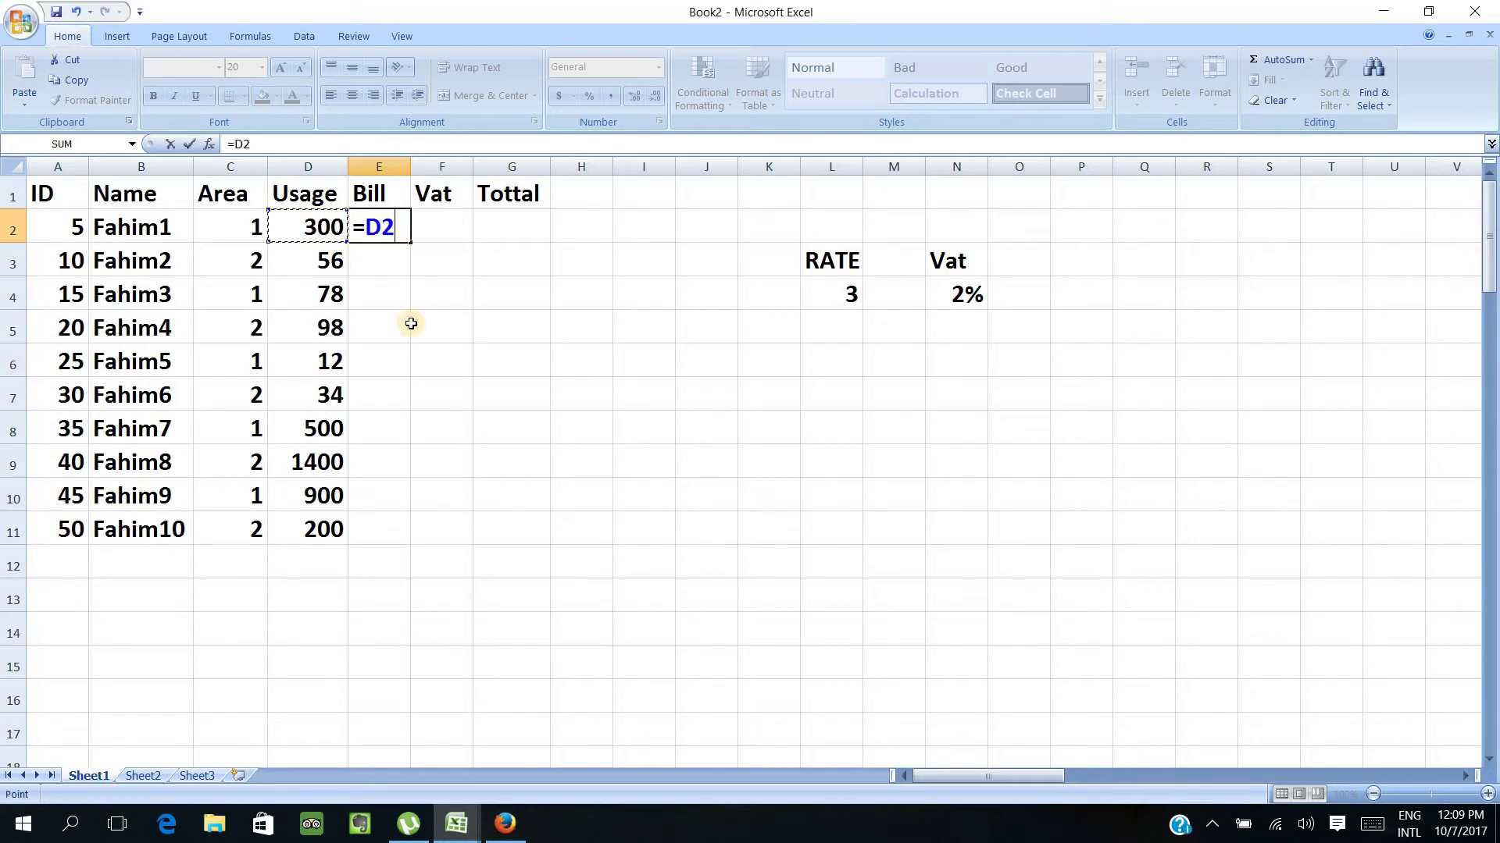
type("*")
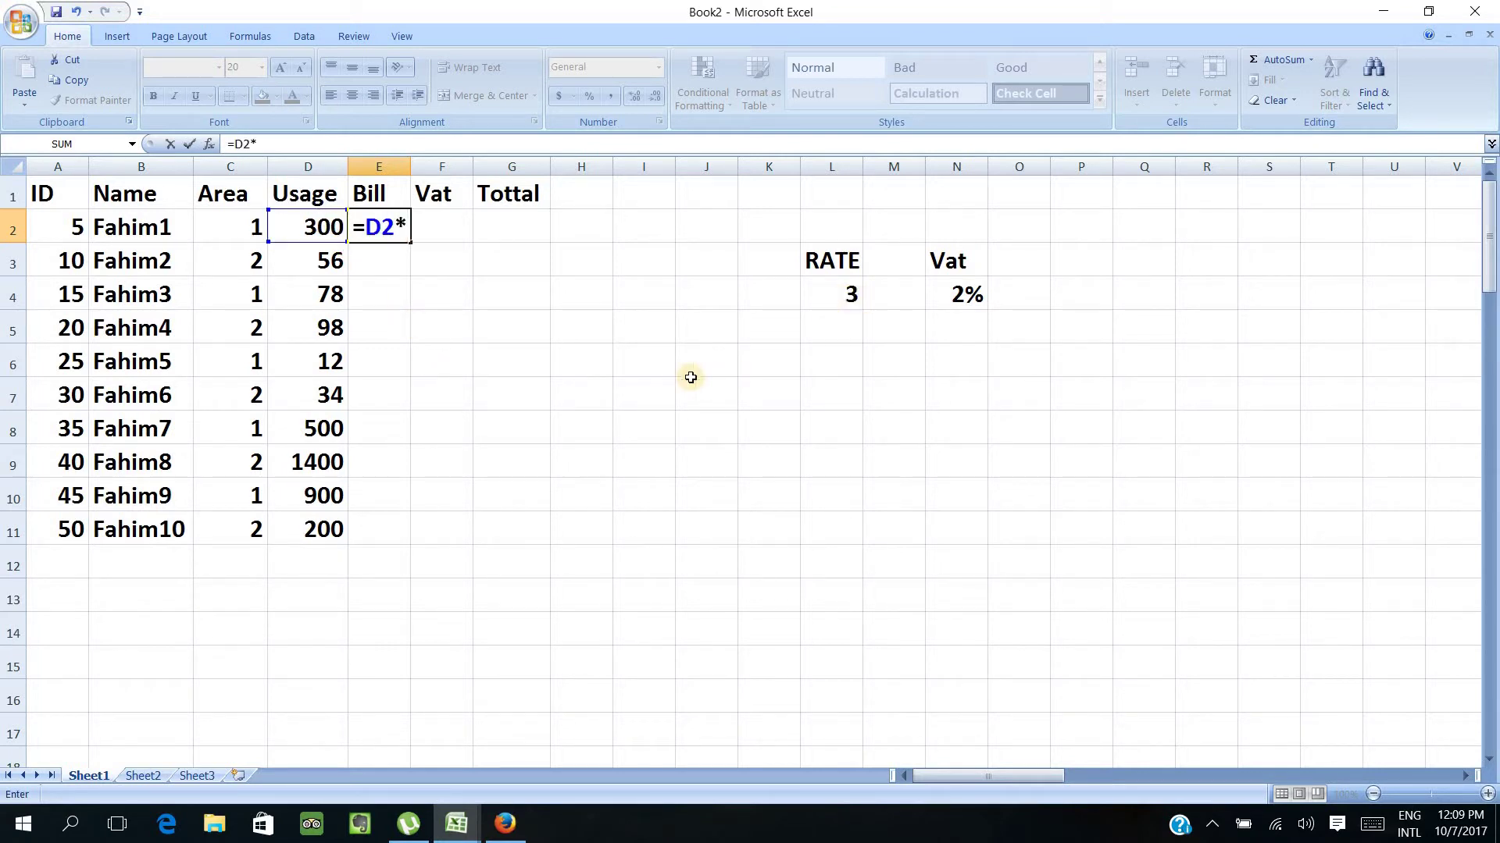
type("$")
type("l")
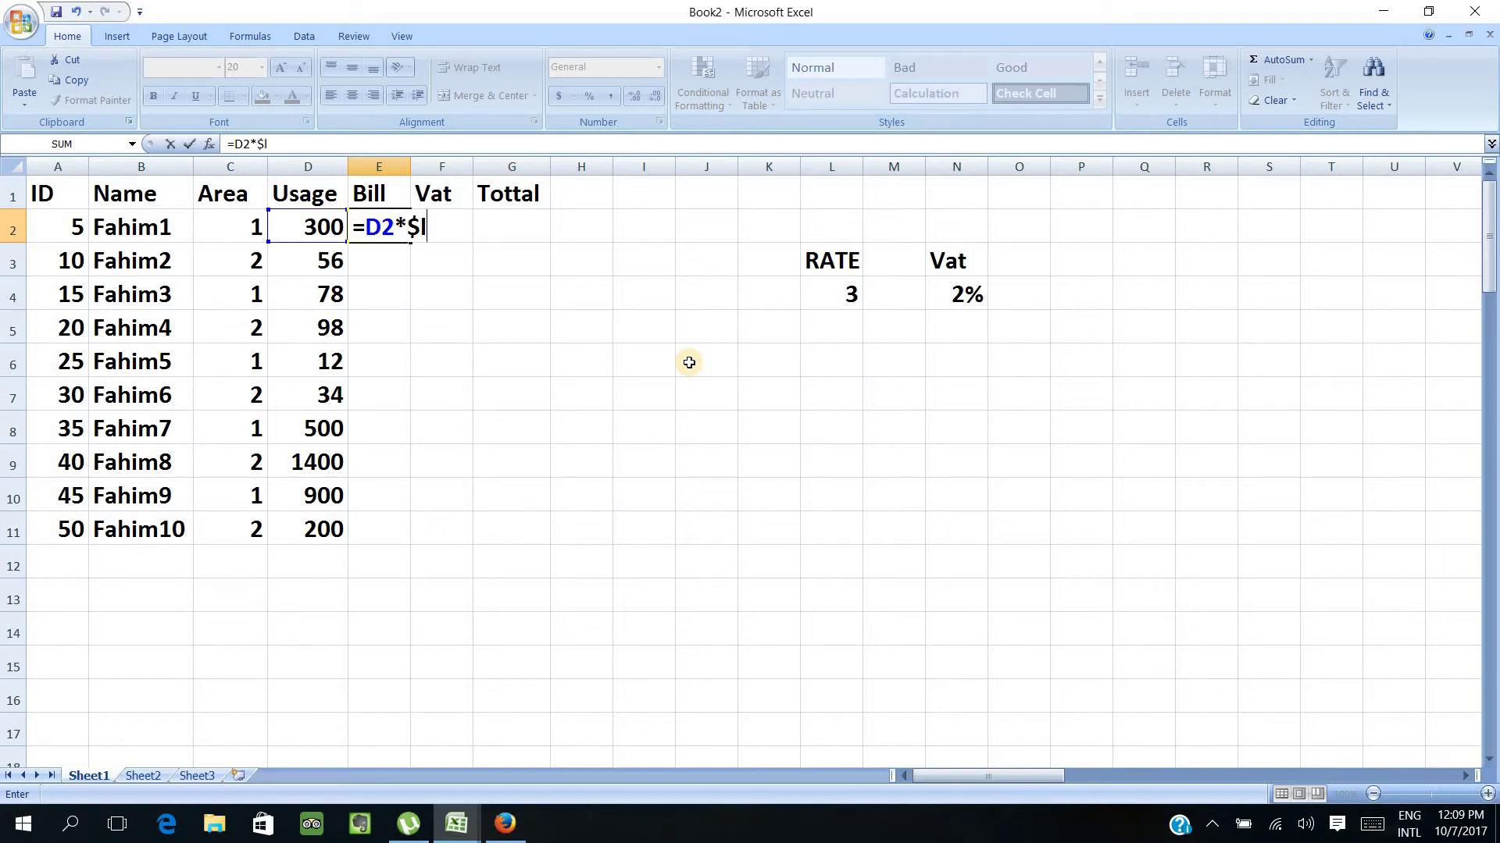
type("$")
type("4")
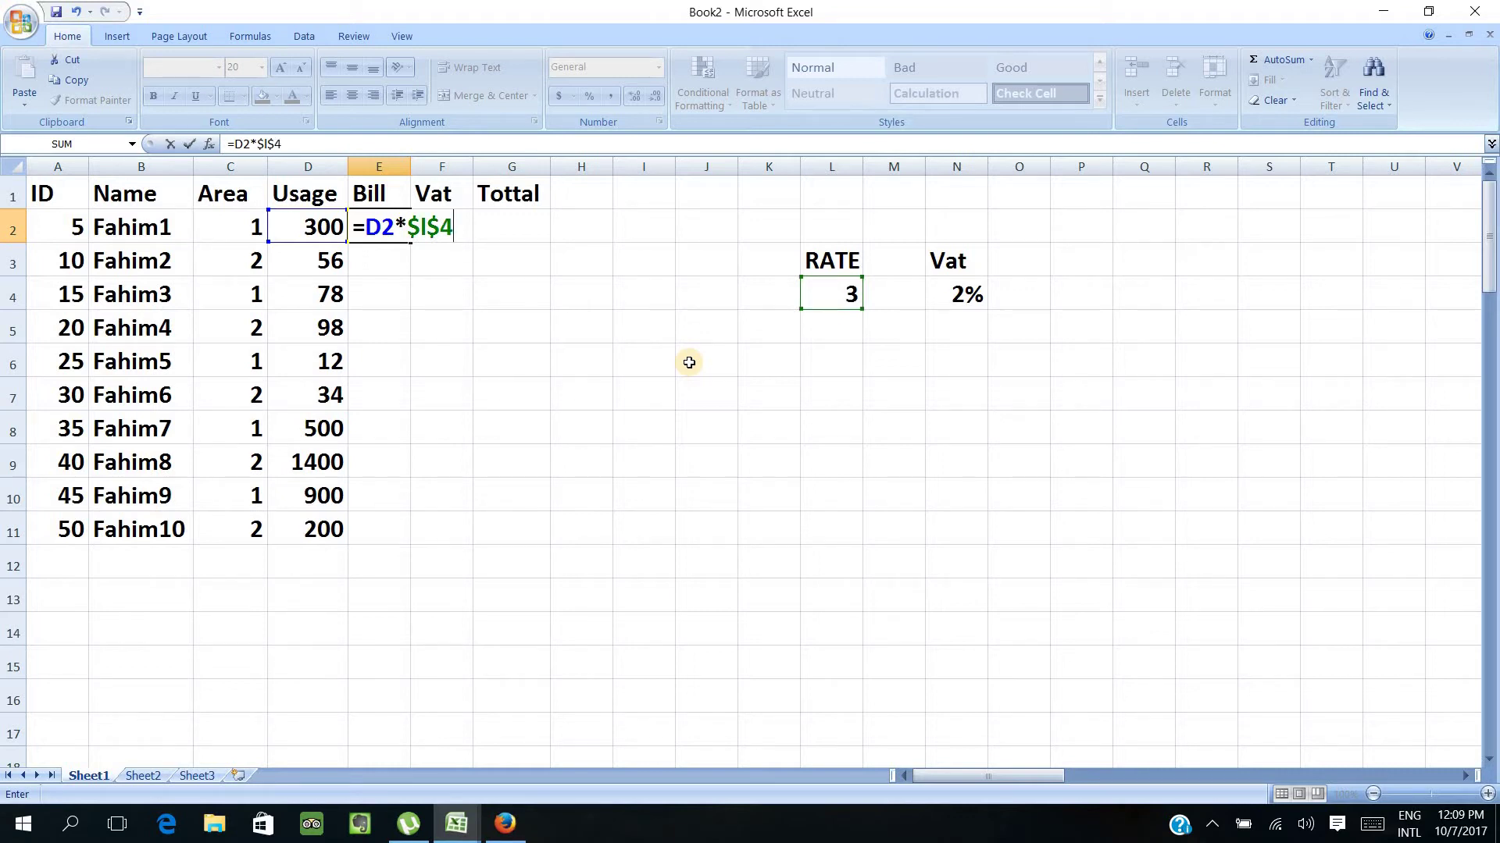
key("Return")
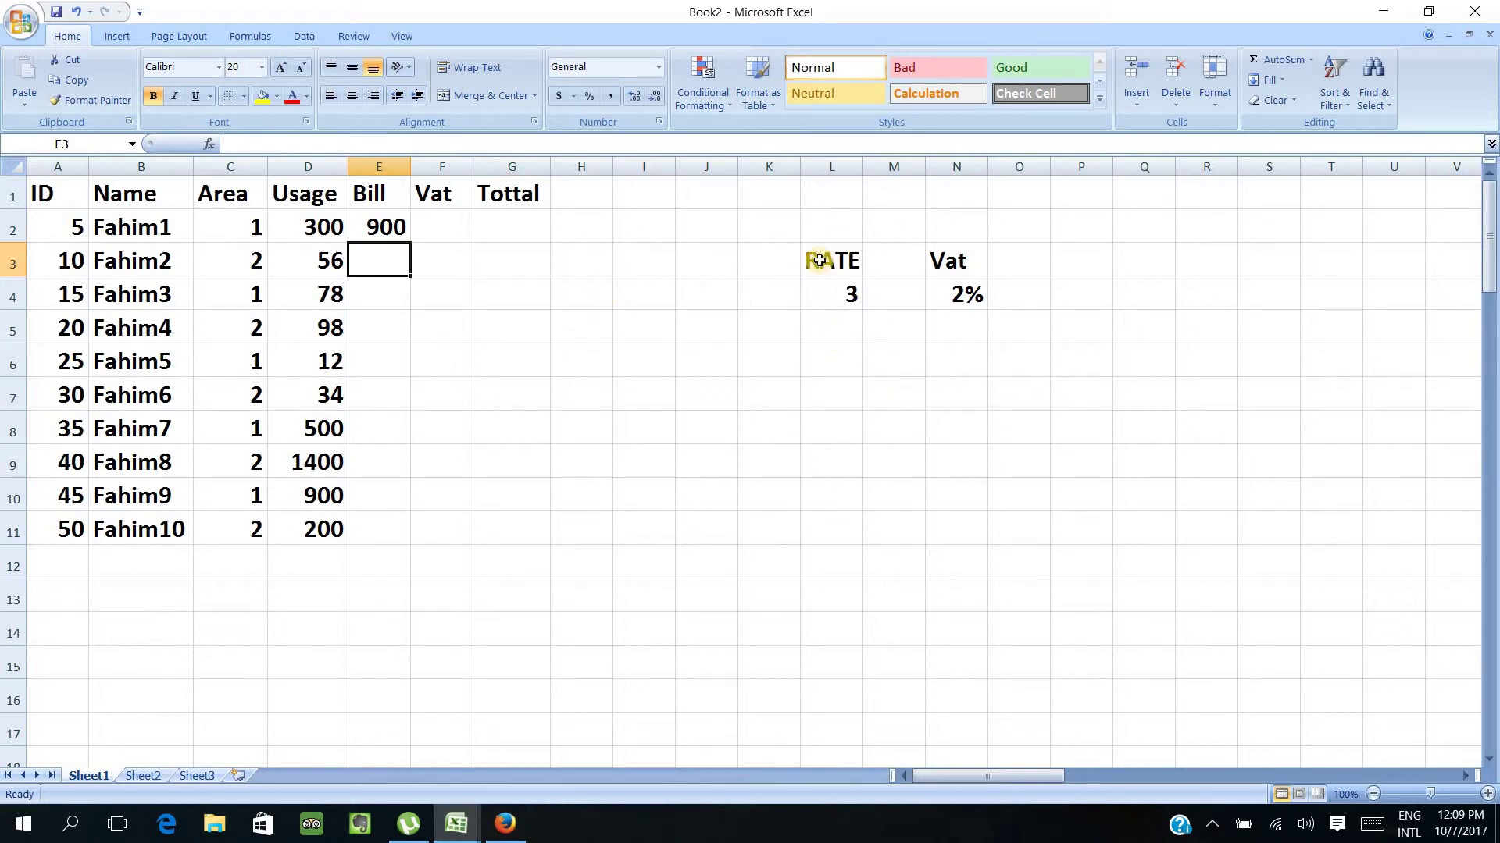
left_click(387, 224)
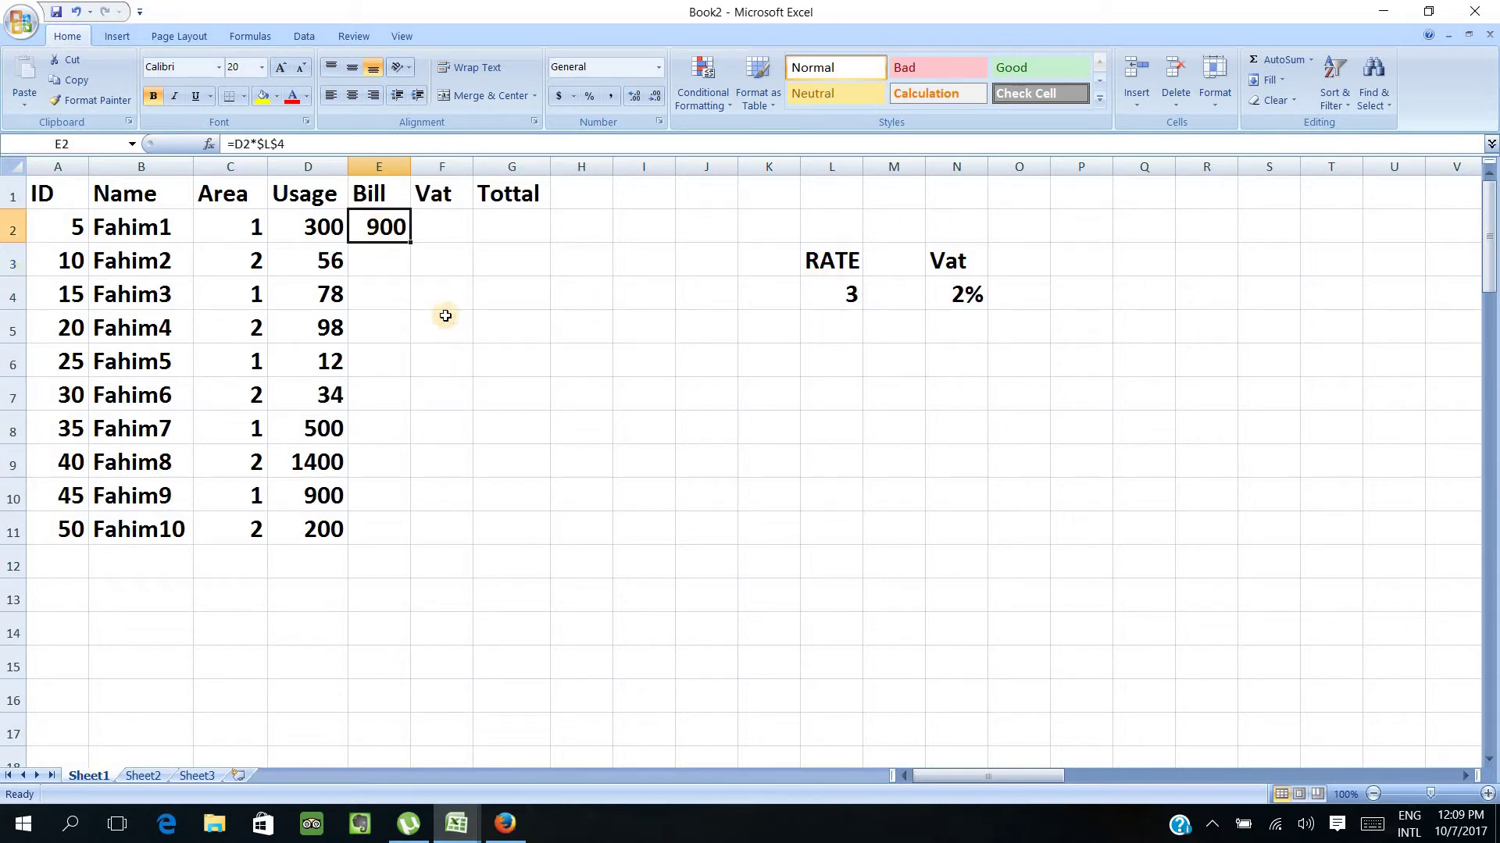
mouse_move(410, 243)
left_mouse_down()
mouse_move(389, 531)
mouse_move(388, 495)
mouse_move(406, 539)
left_mouse_up()
Enter =E2*$N$4 in F2 and copy the Vat formula down to F11.
left_click(578, 428)
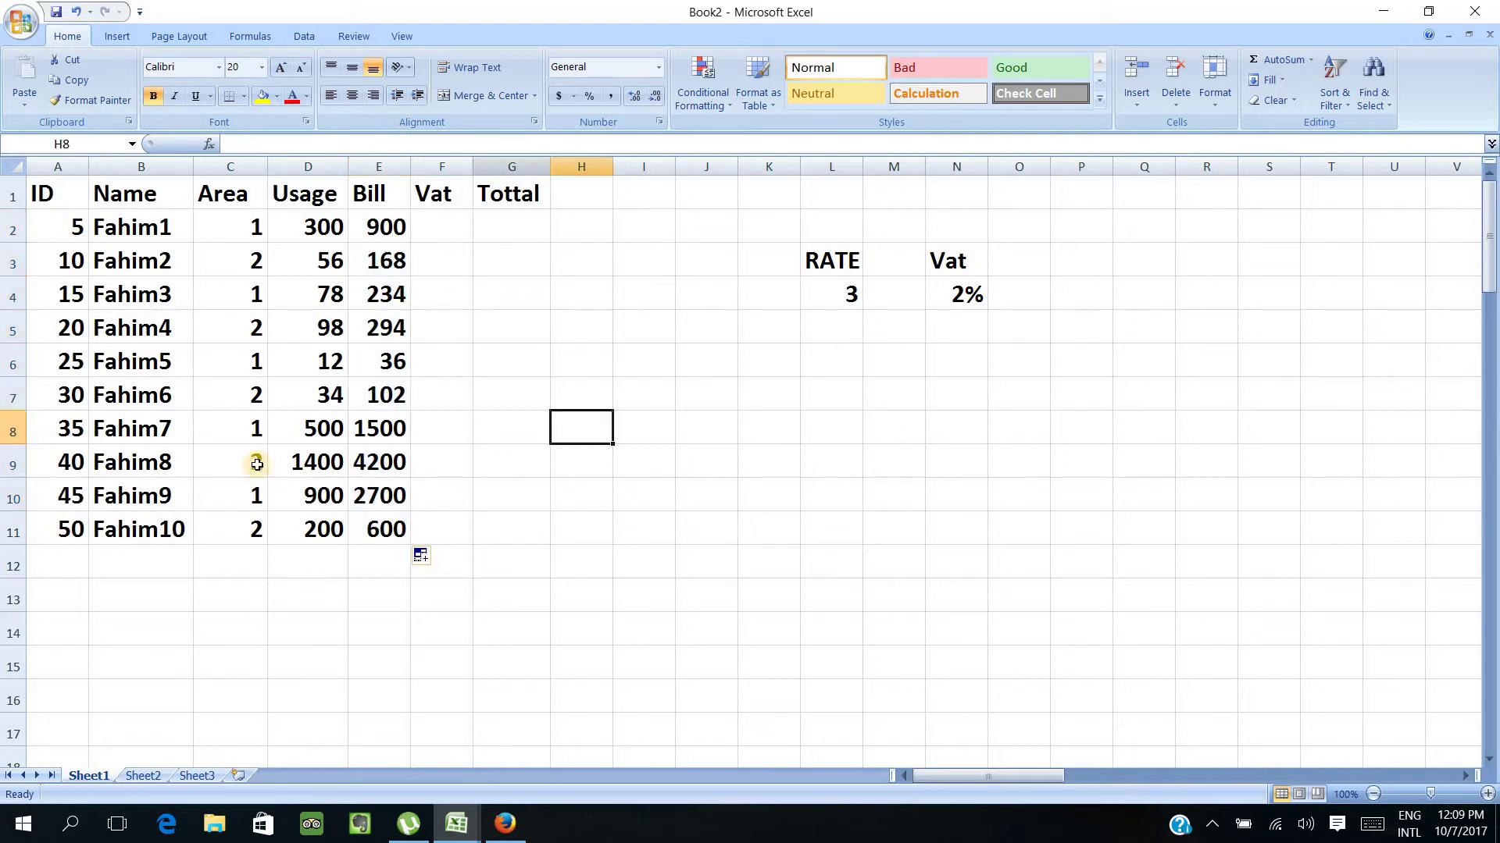
left_click(434, 228)
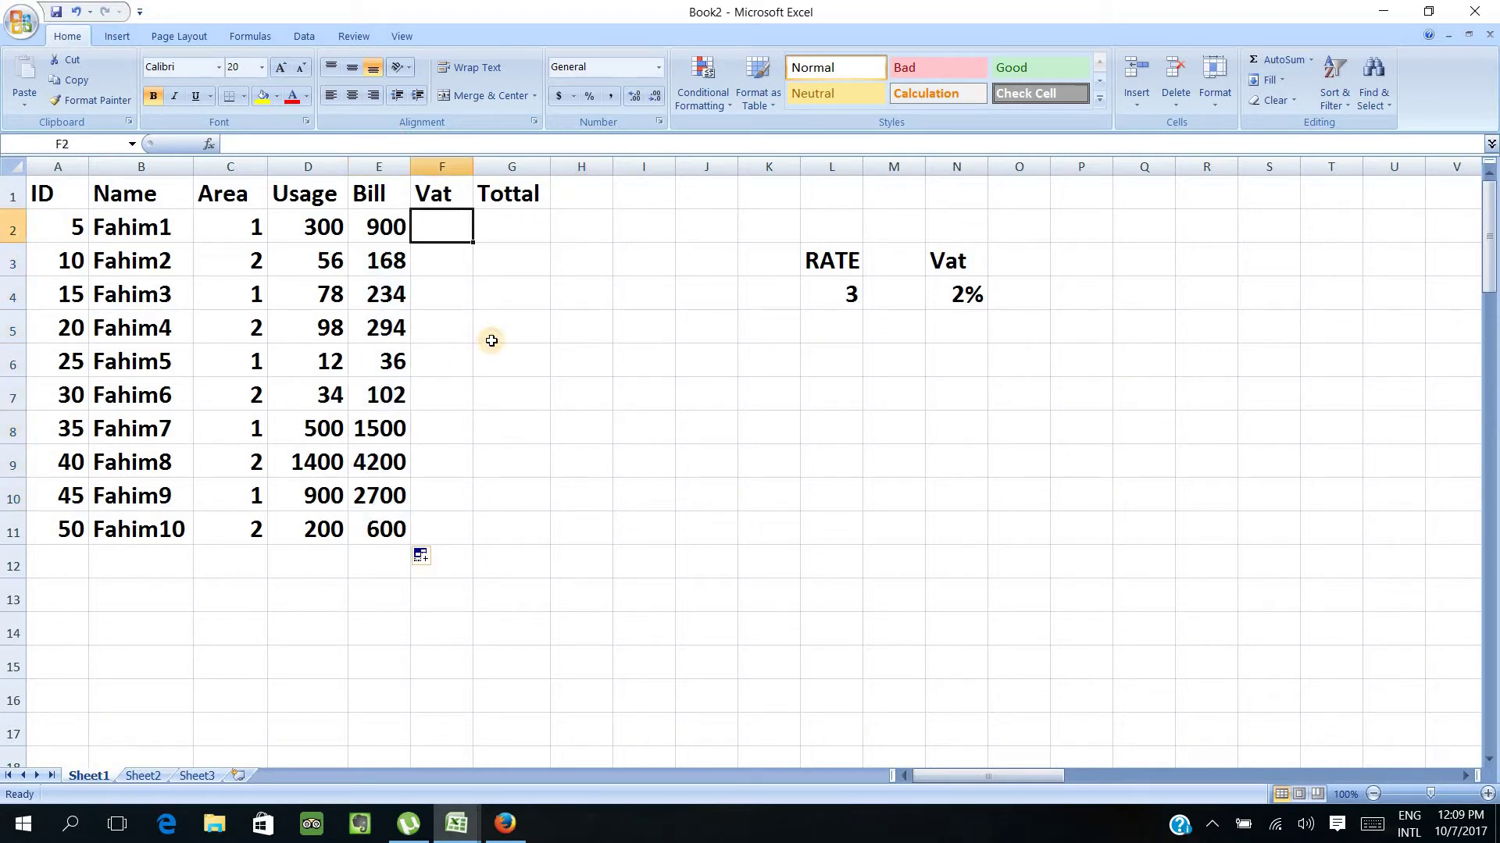
type("=")
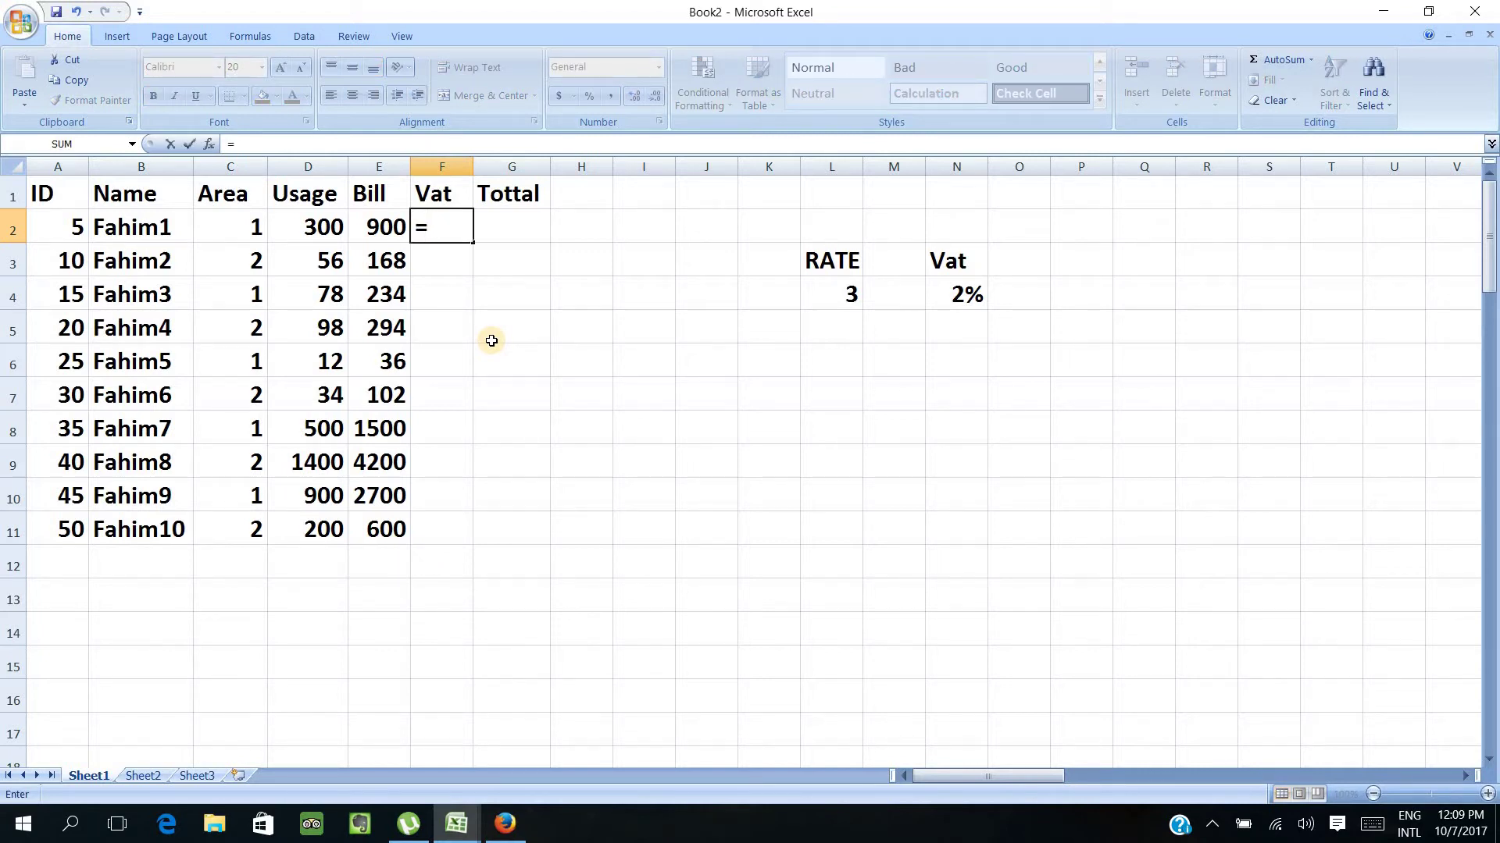
type("e2")
type("*")
type("$n")
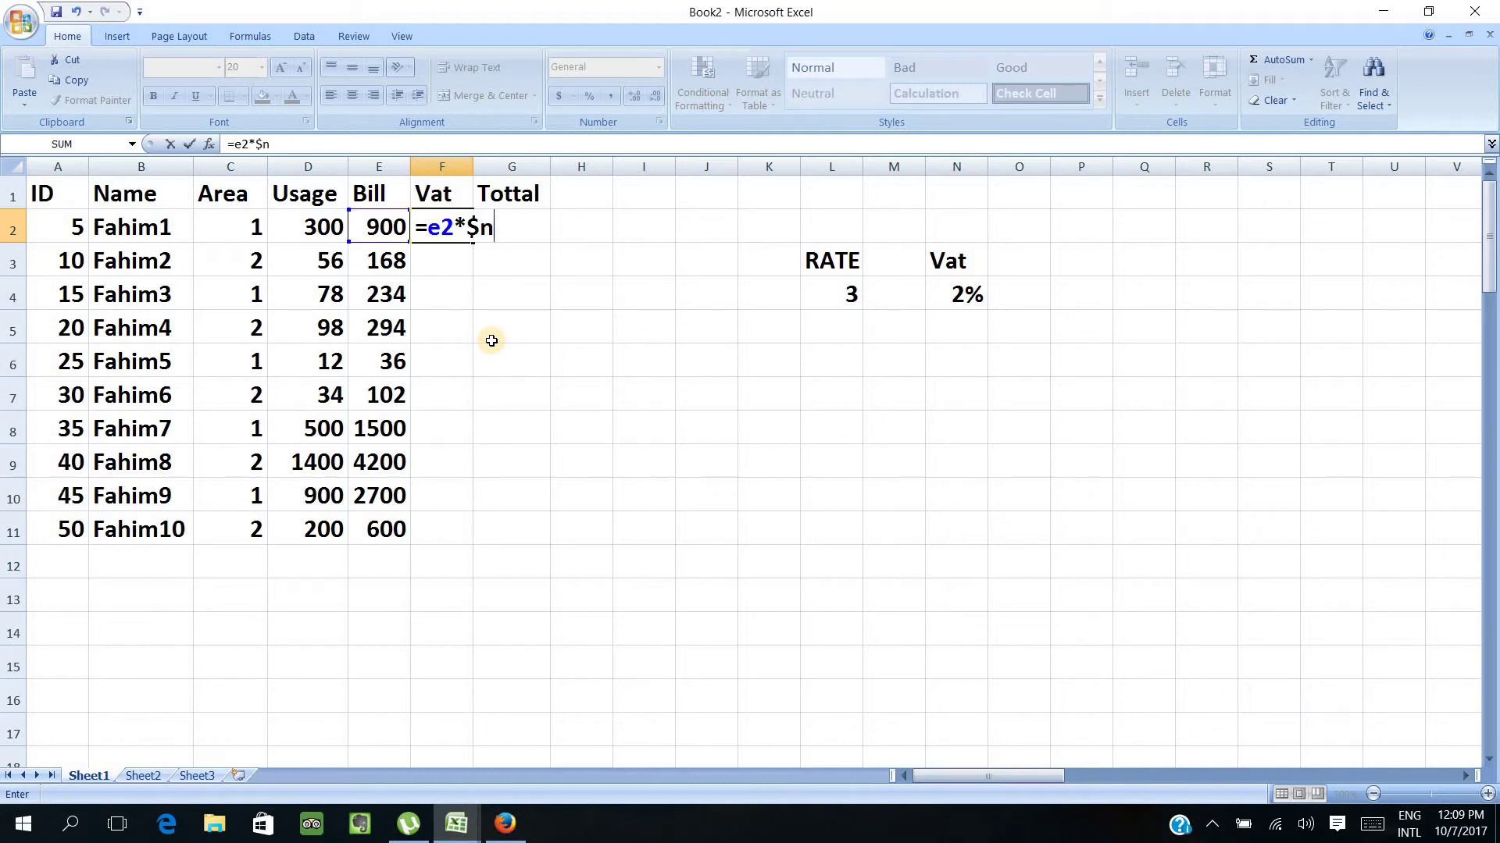
type("$4")
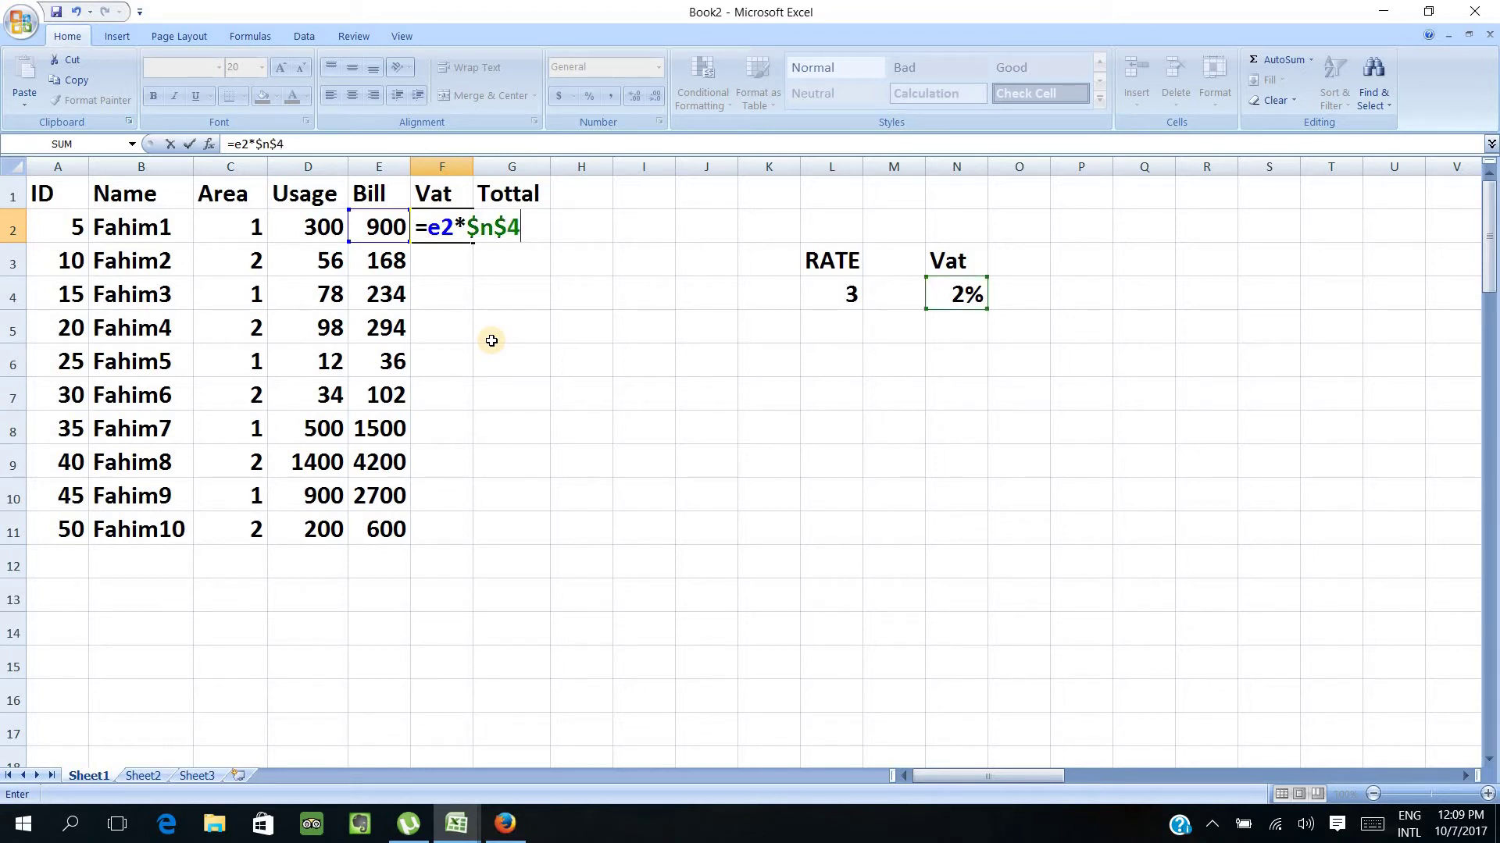
key("Return")
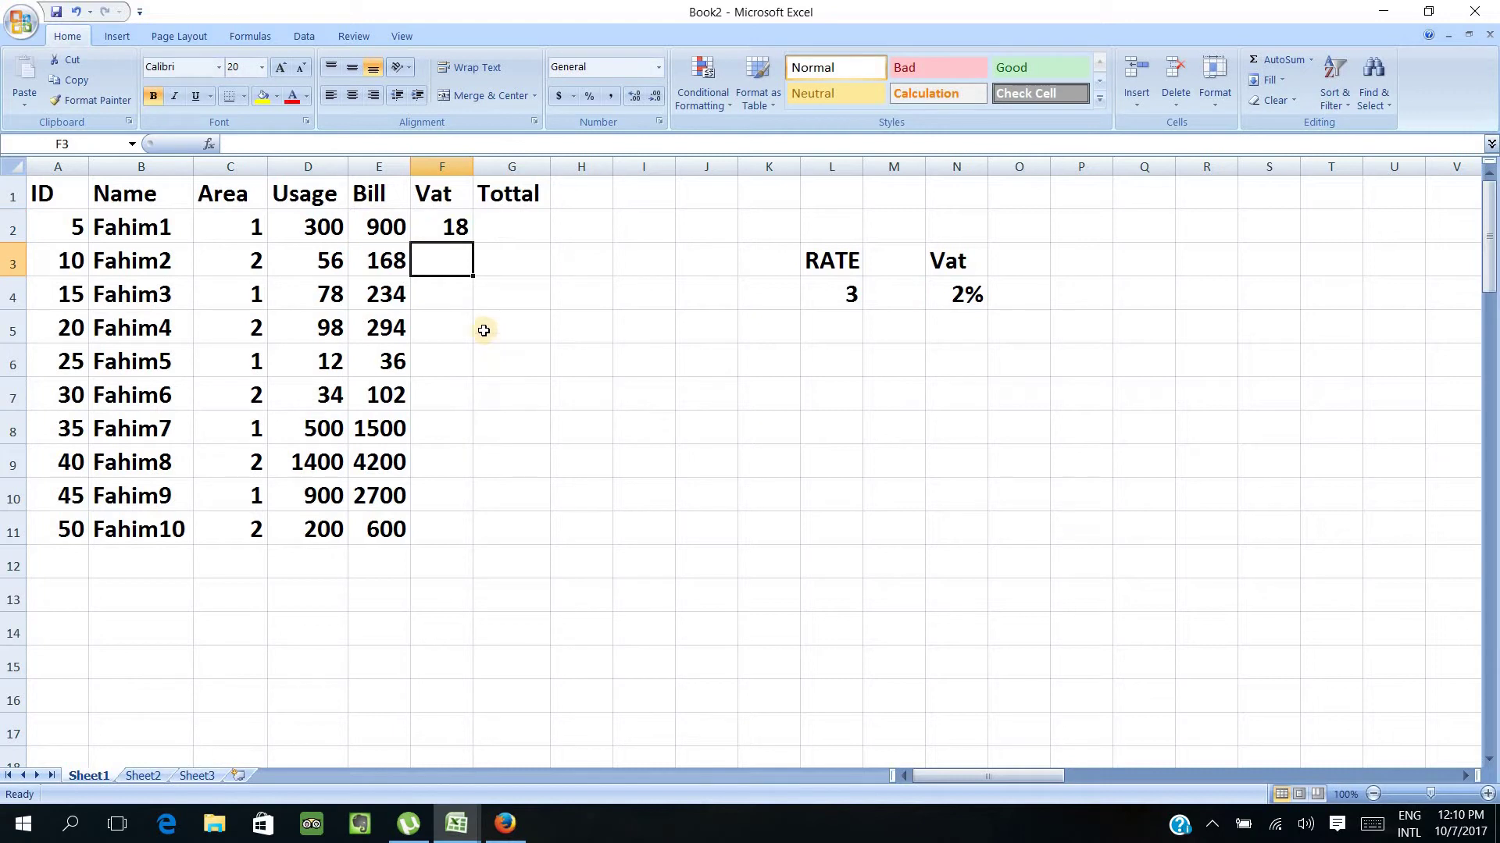
left_click(462, 229)
left_click_drag(471, 242, 453, 531)
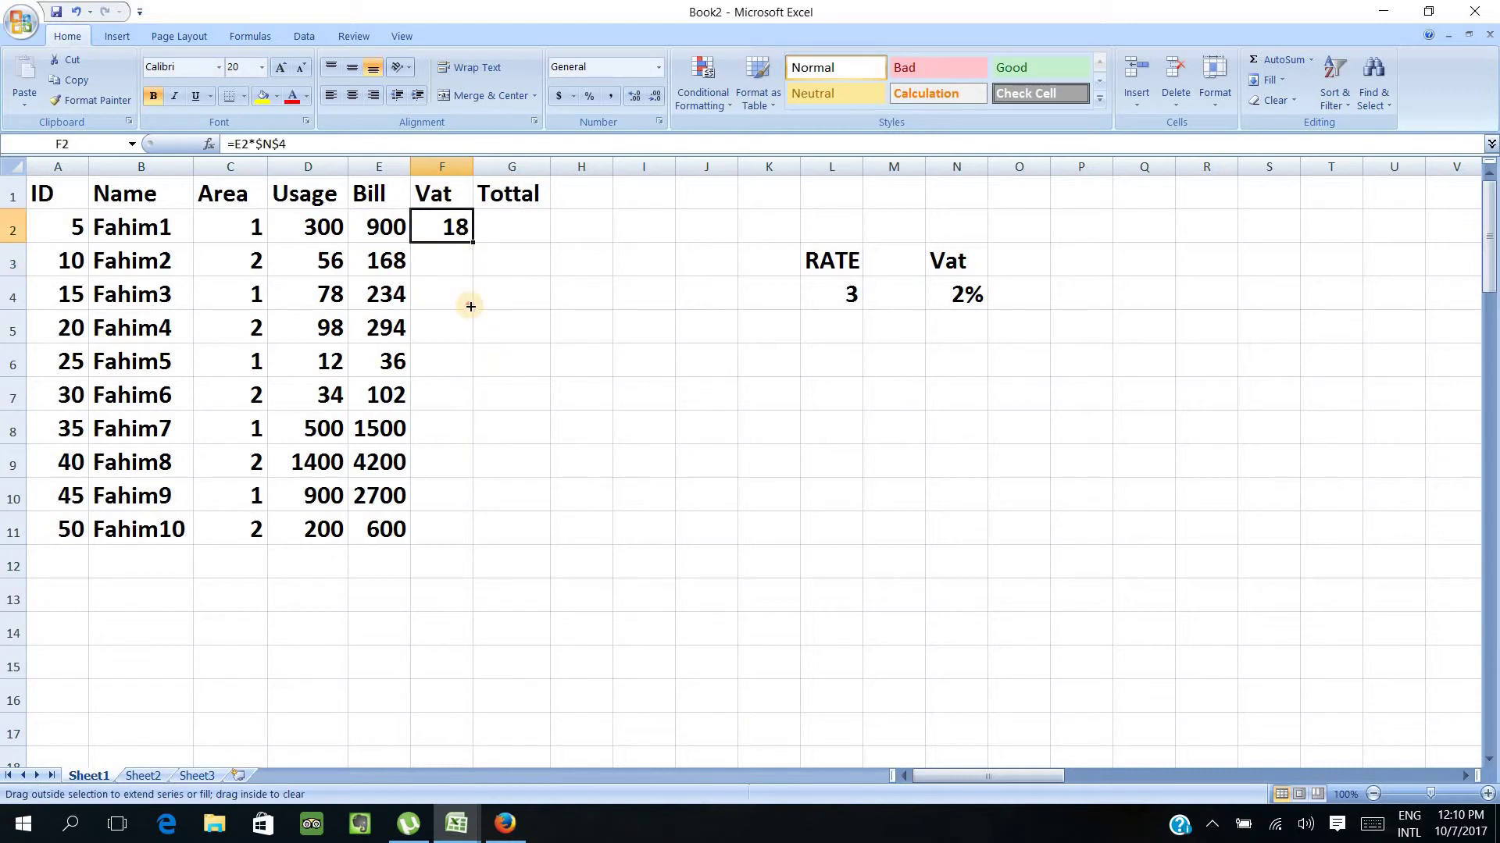
left_click(548, 468)
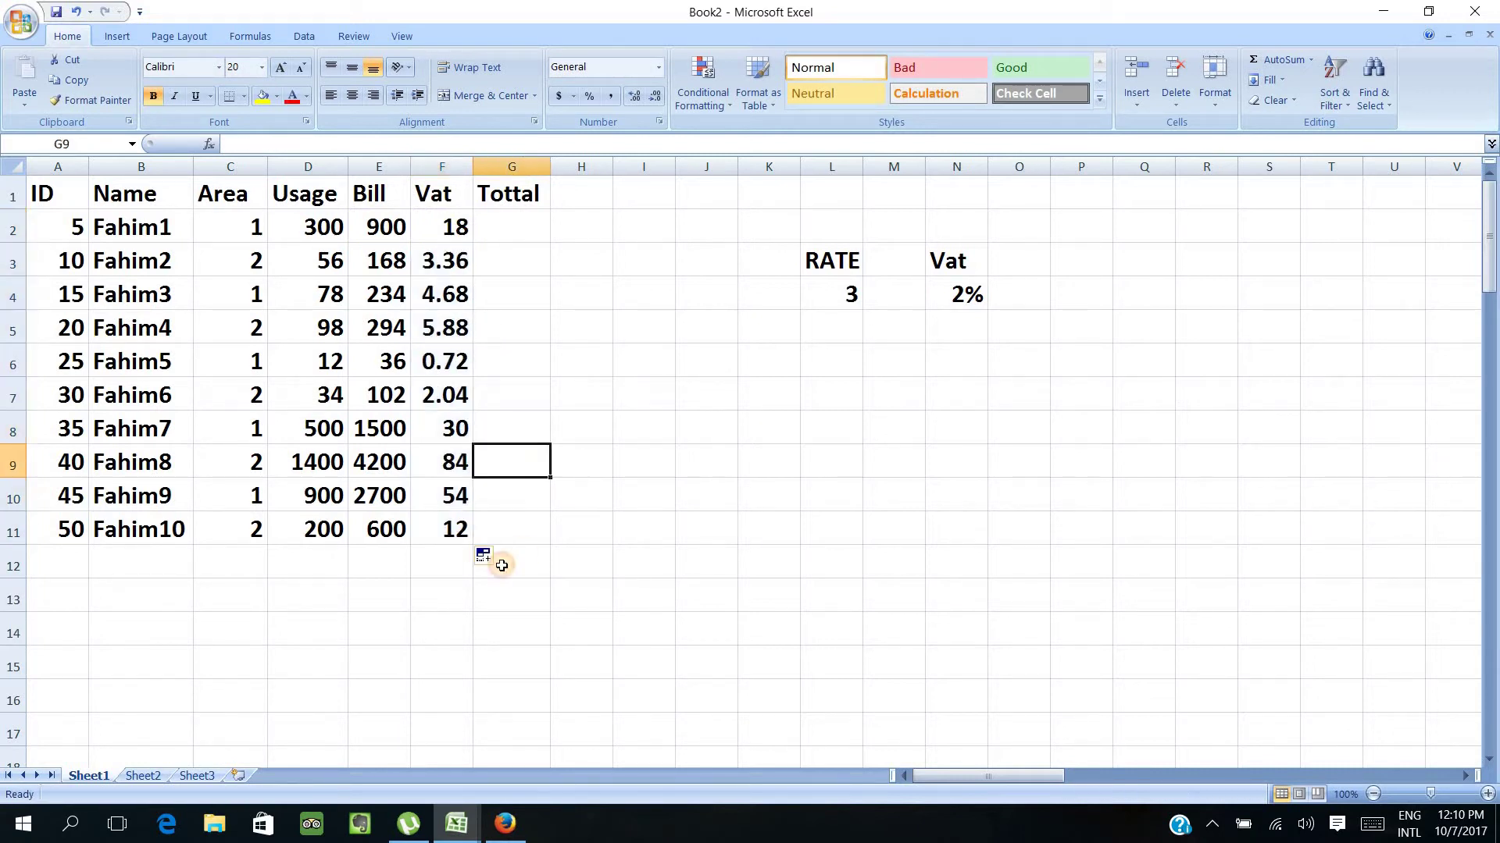
left_click(511, 233)
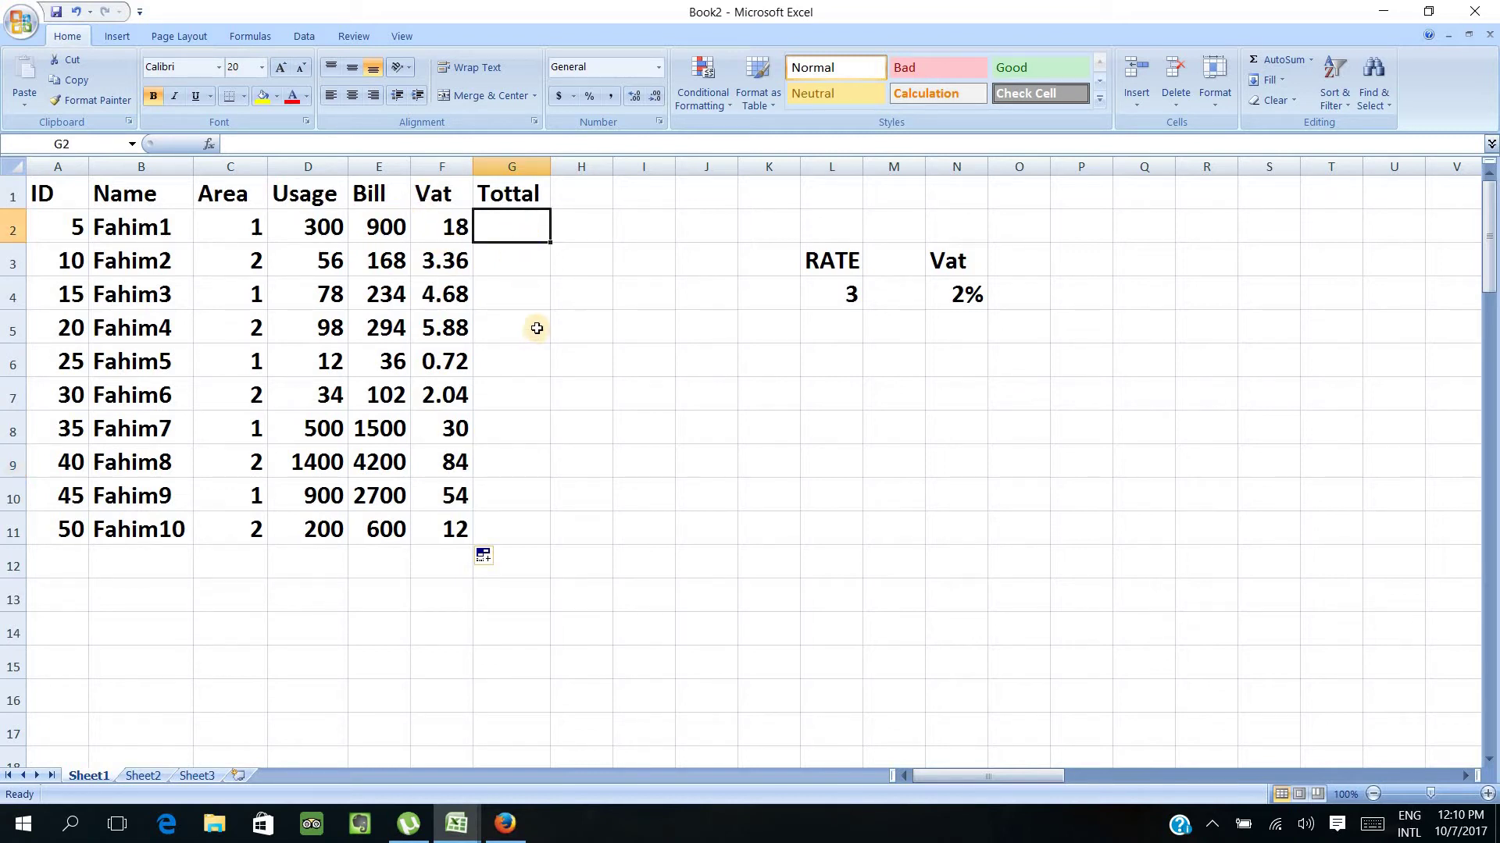
Enter =E2+F2 in G2 and copy the total formula down to G11.
type("=")
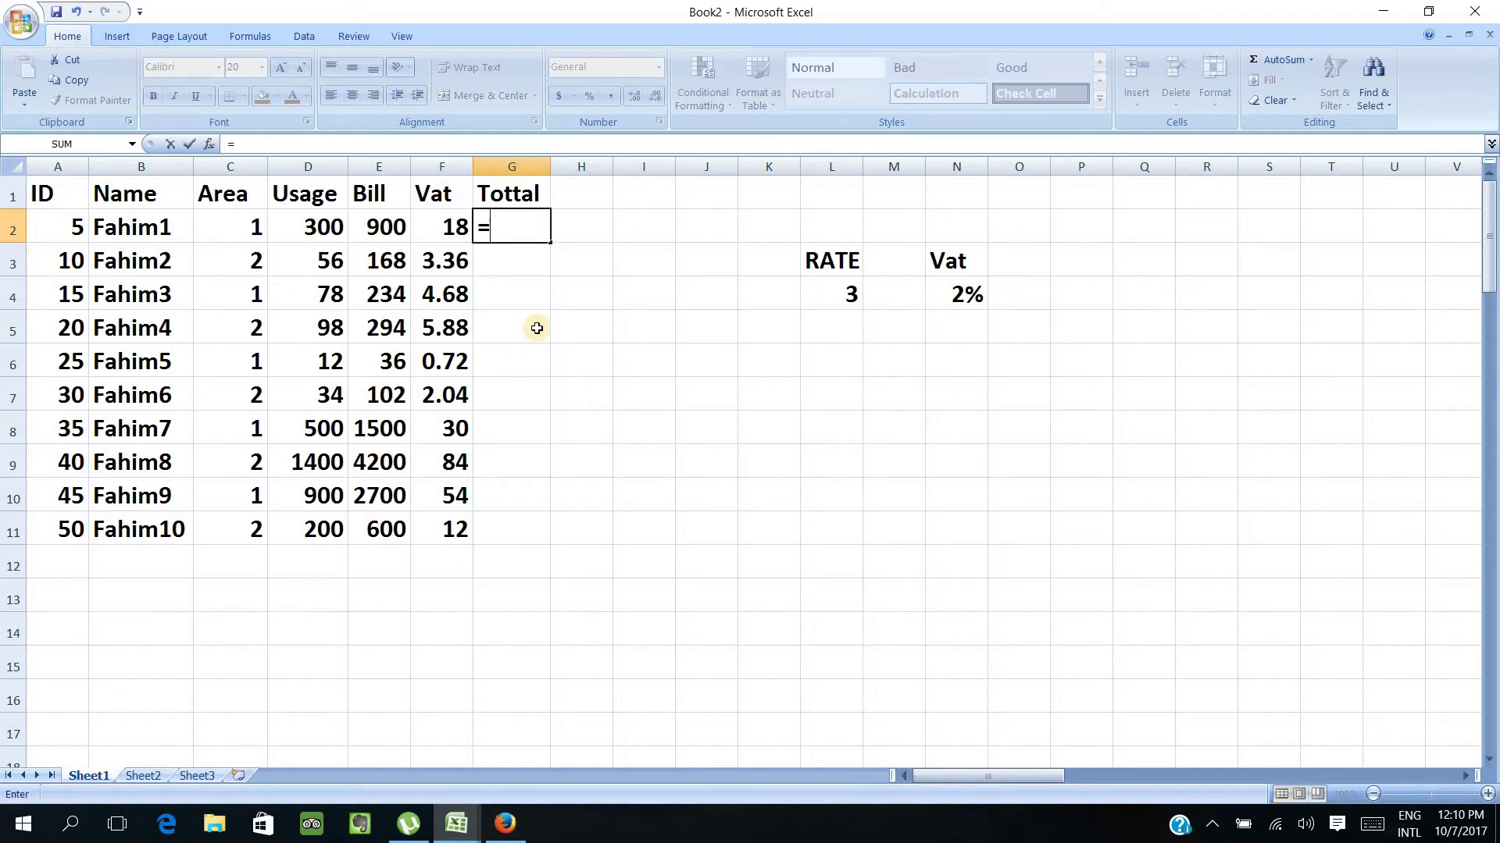
type("e2")
type("+")
type("f2")
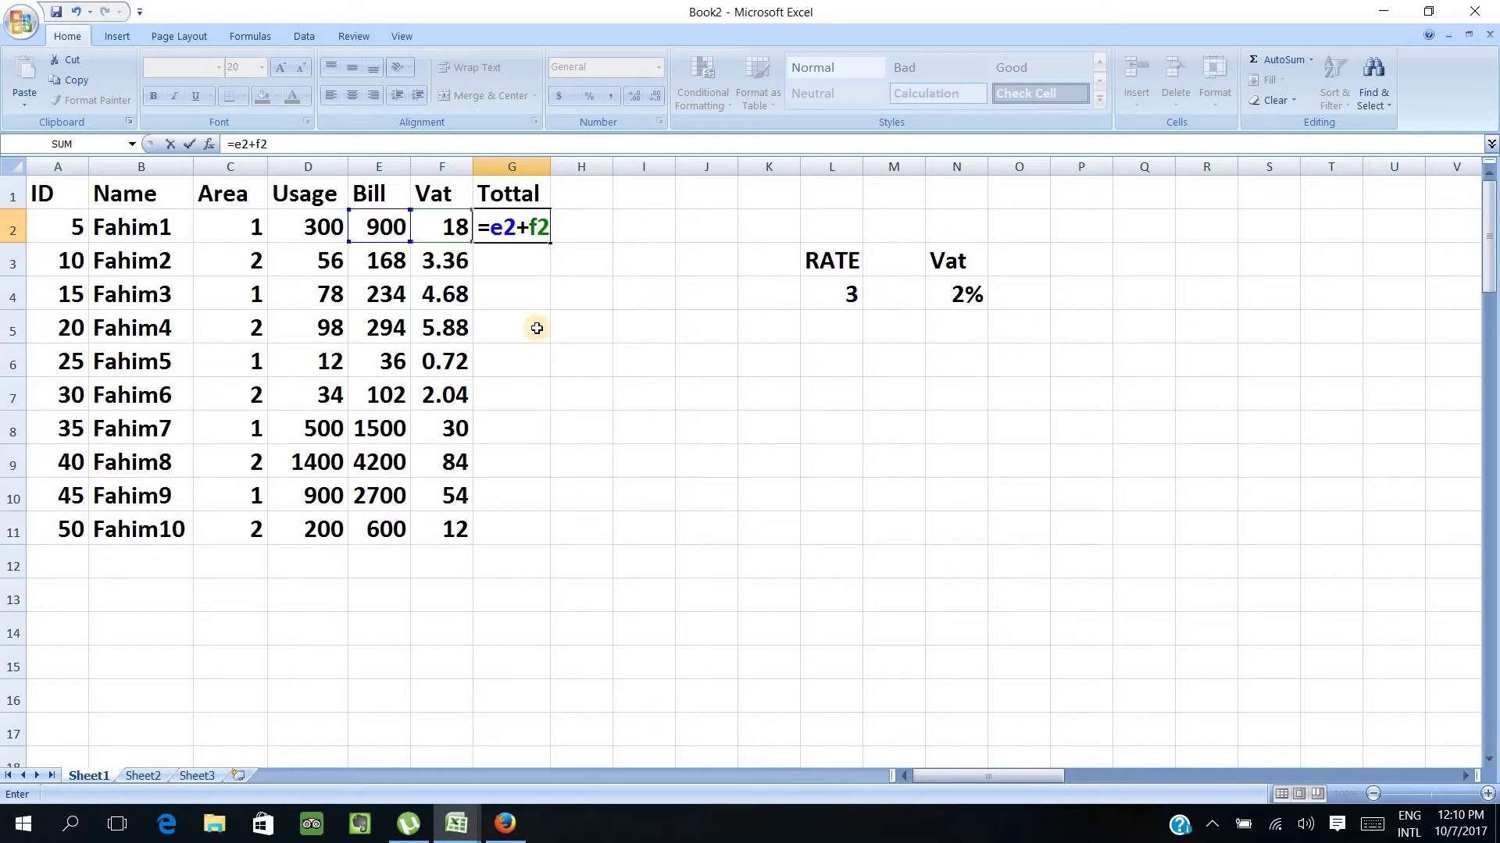
key("Return")
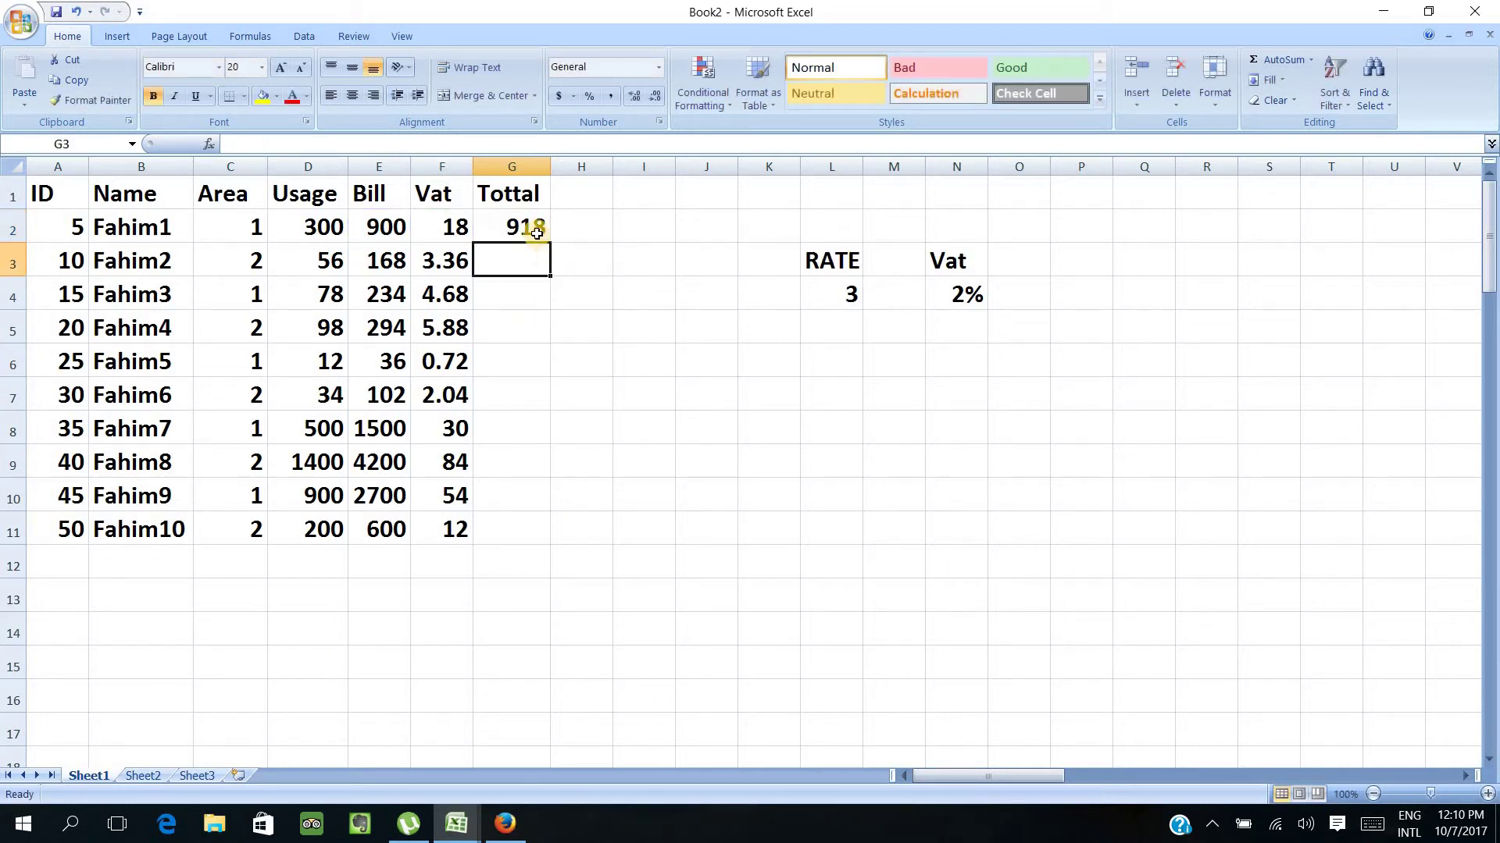
left_click(536, 227)
left_click_drag(552, 244, 536, 531)
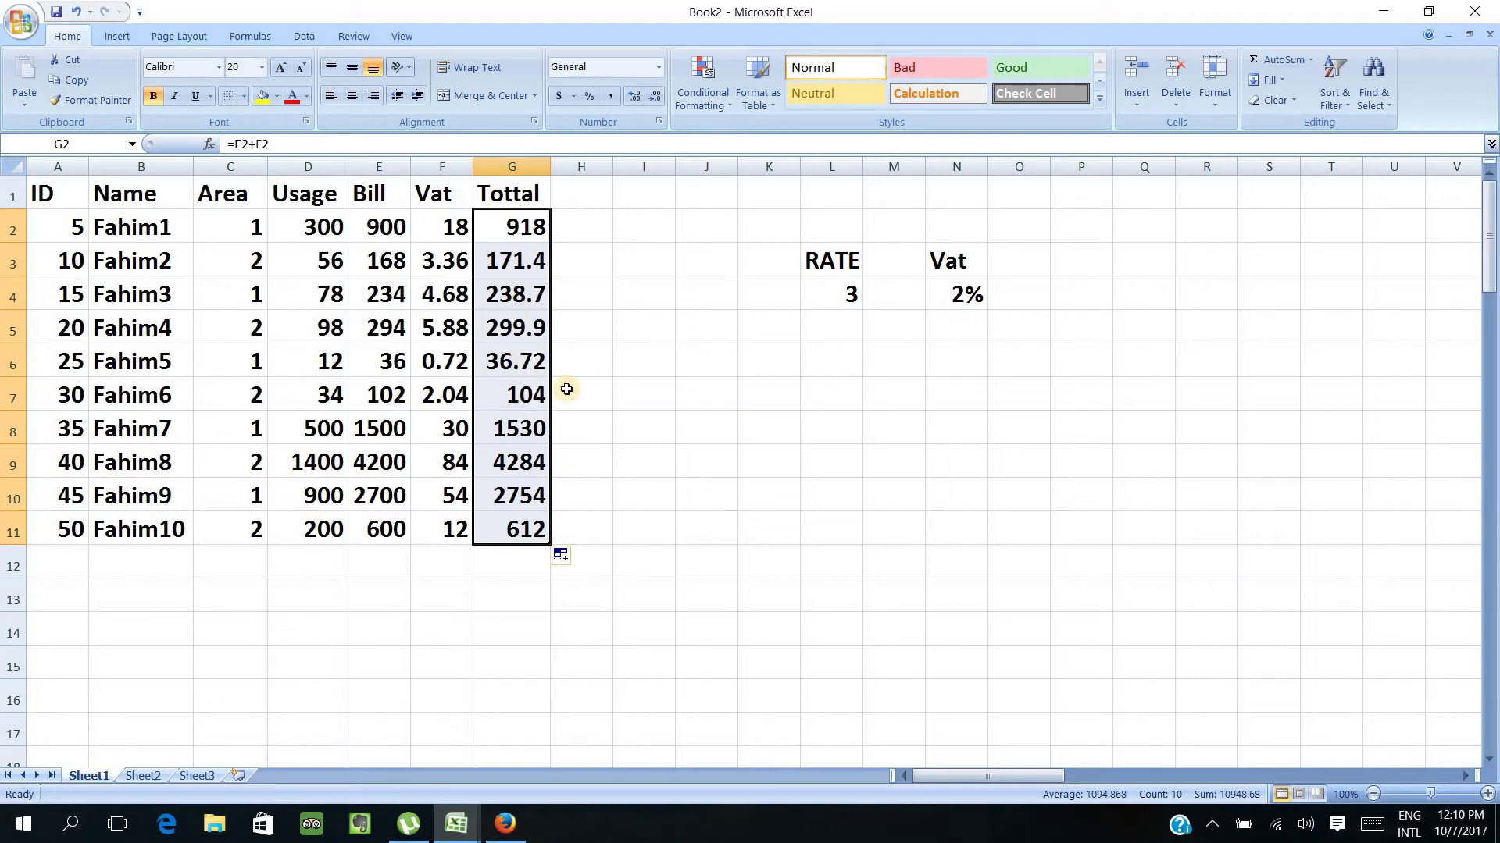
Replace the totals with =INT(E2+F2) in G2 and fill it down to G11.
key("Delete")
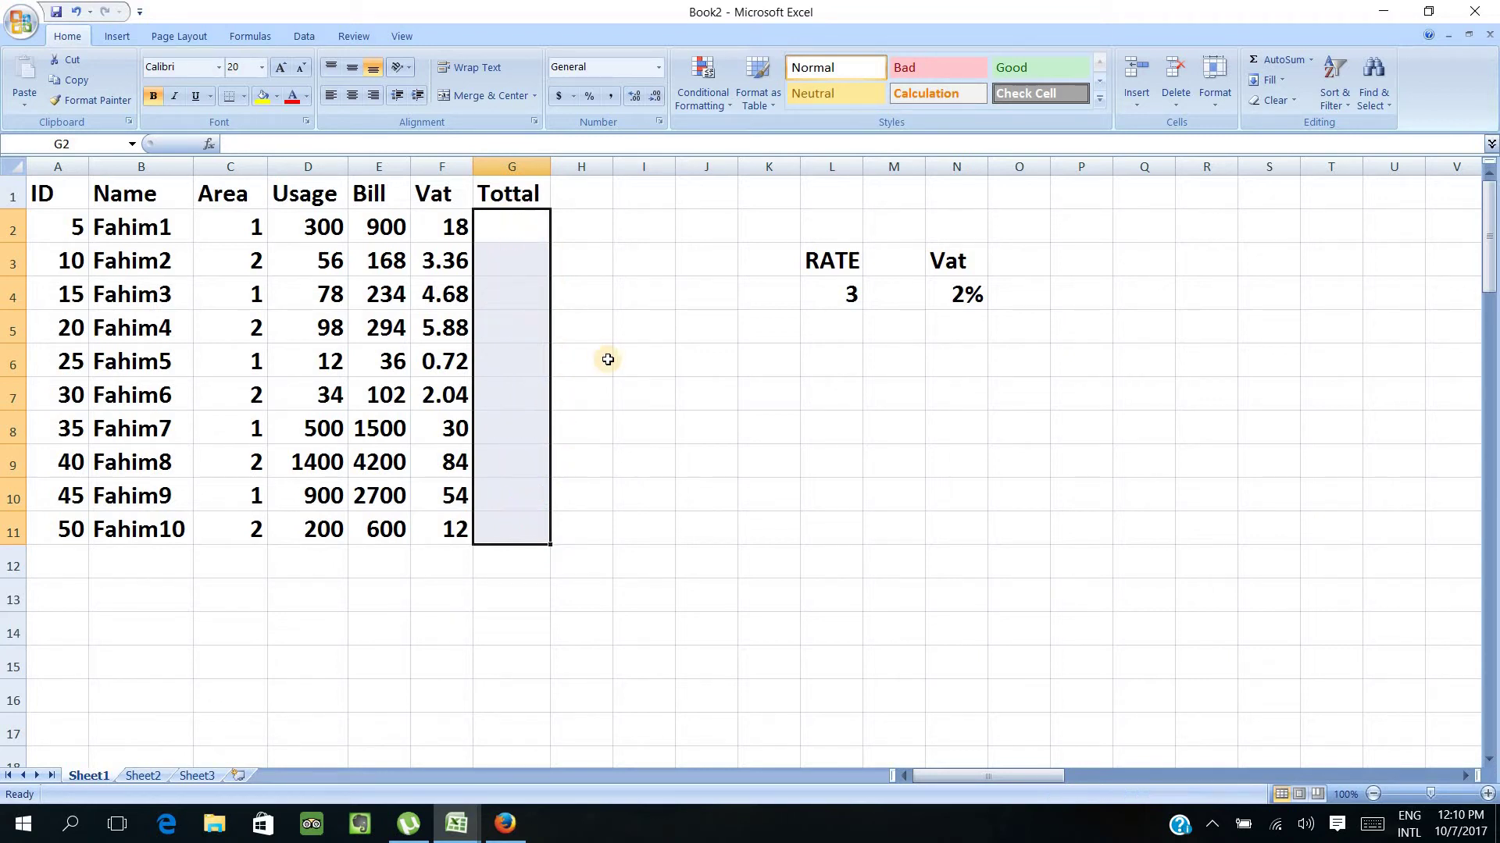
left_click(512, 228)
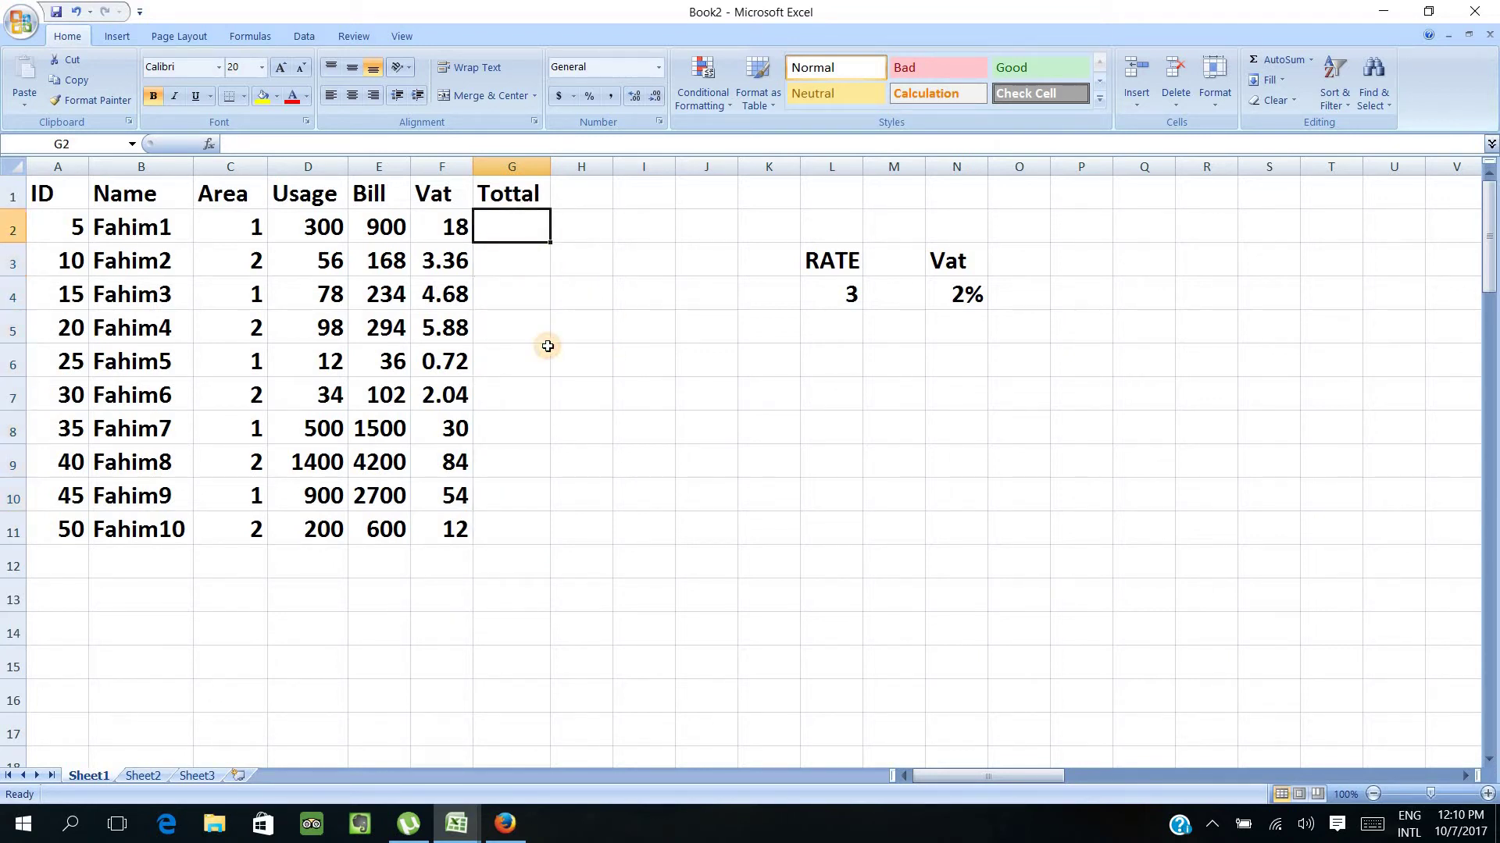
type("=")
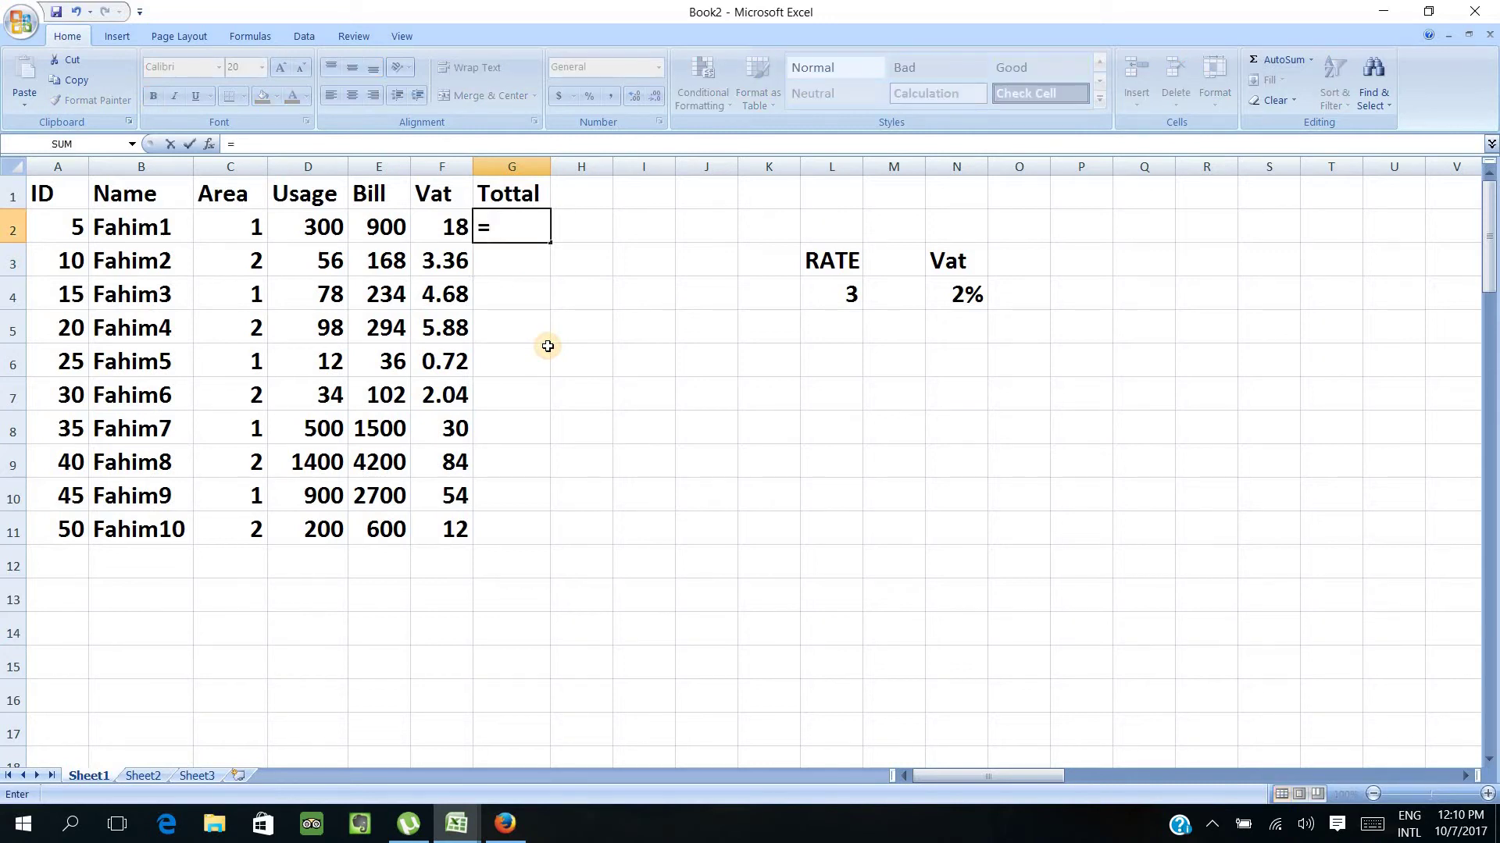
type("int")
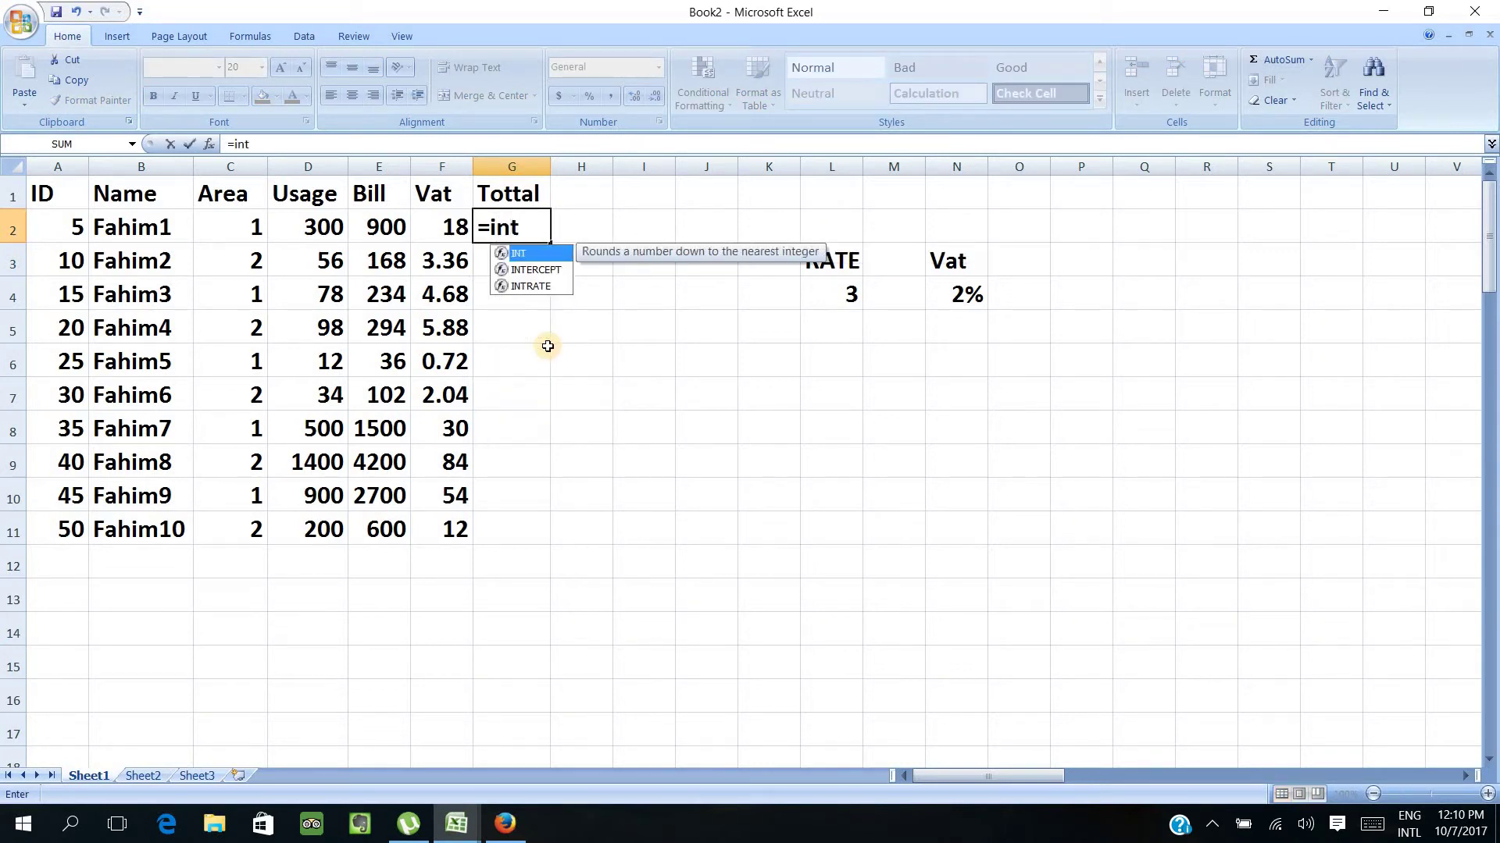
type("(")
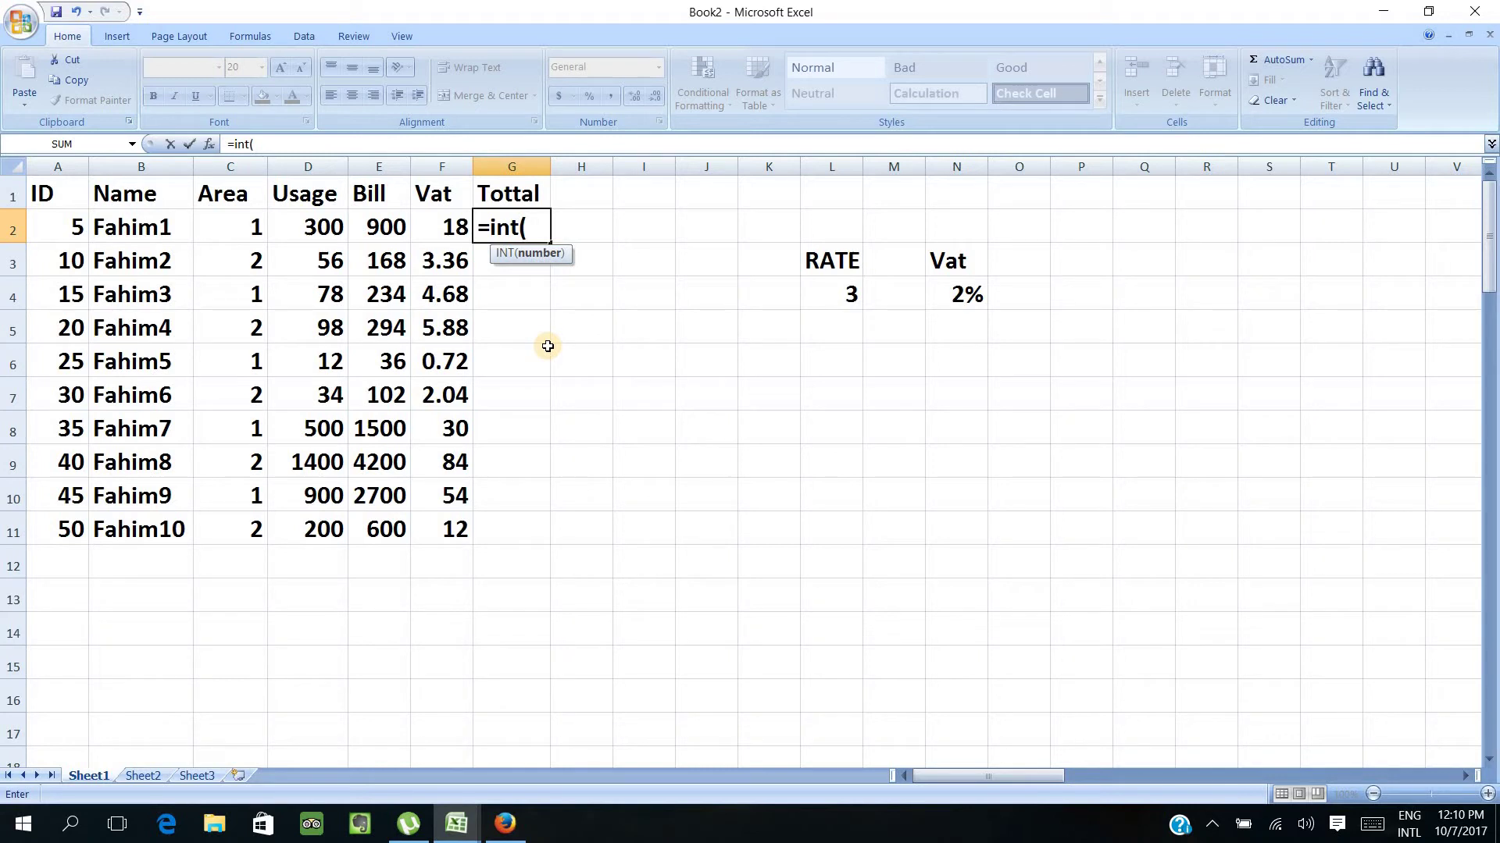
type("e2+")
type("f2")
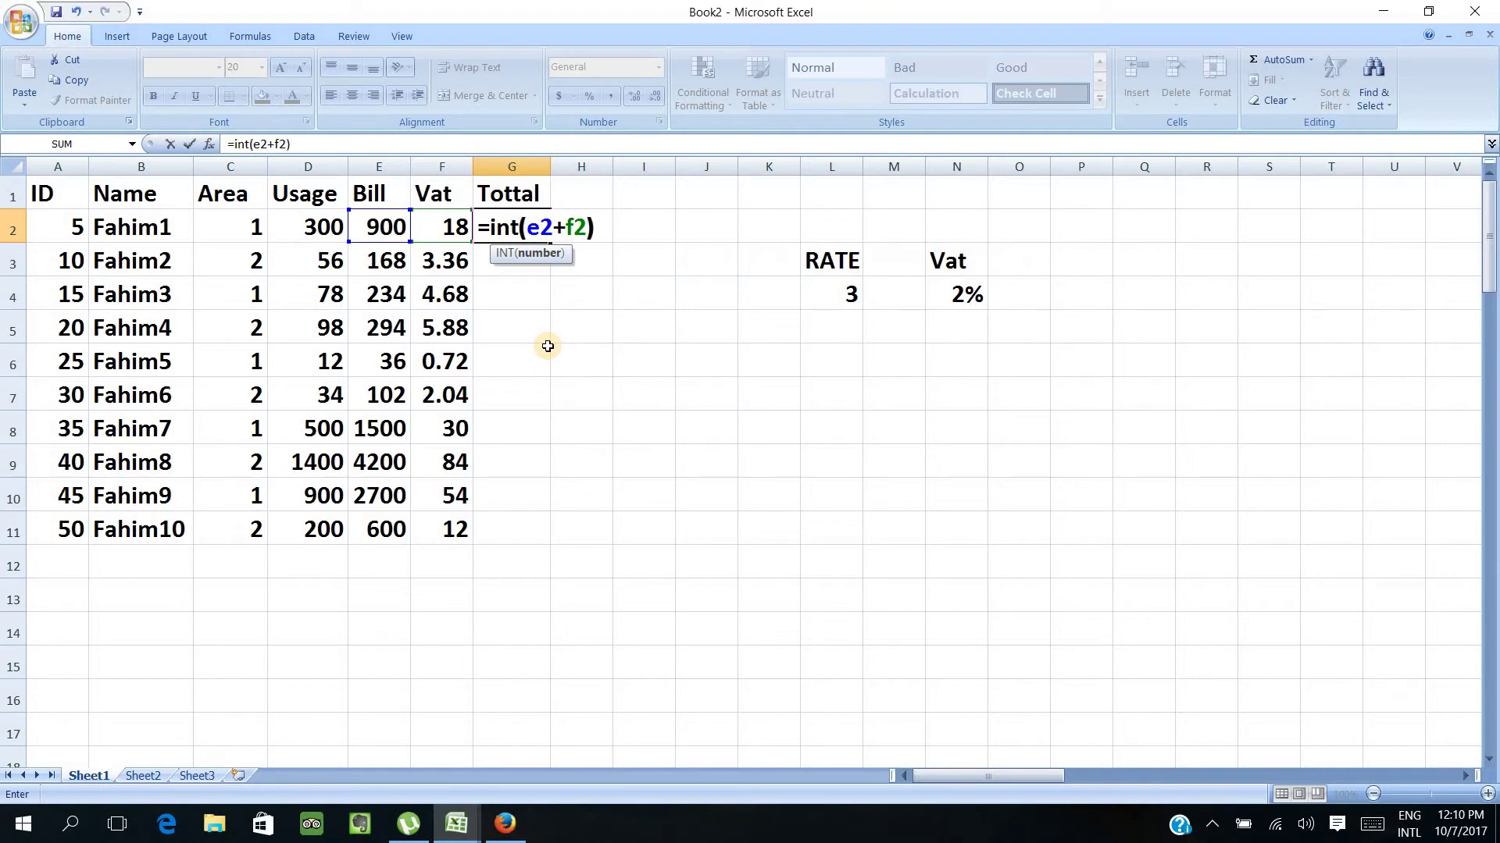
key("Return")
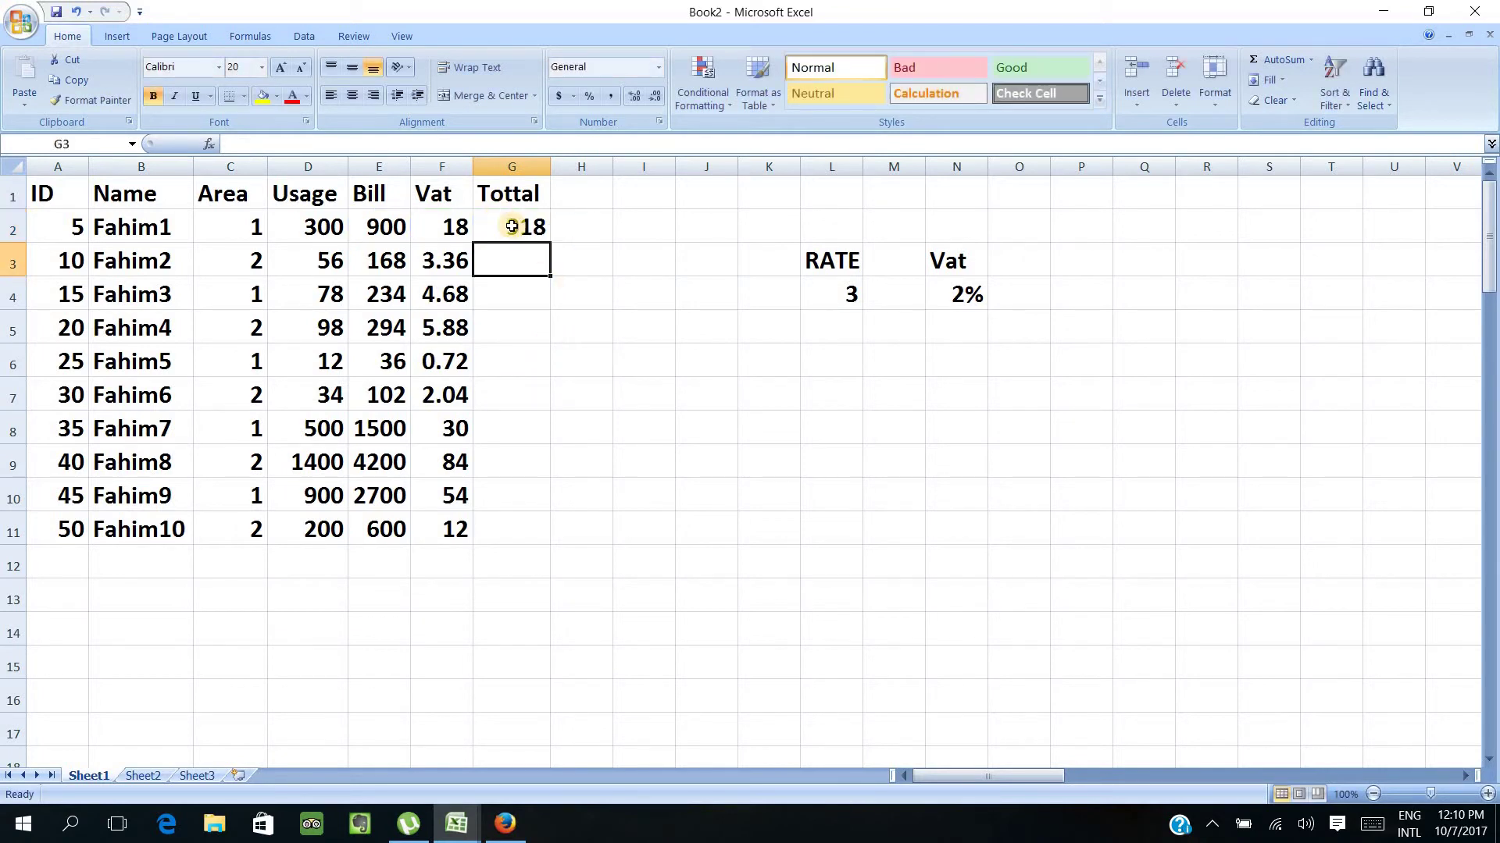
left_click(512, 226)
left_click_drag(550, 243, 548, 531)
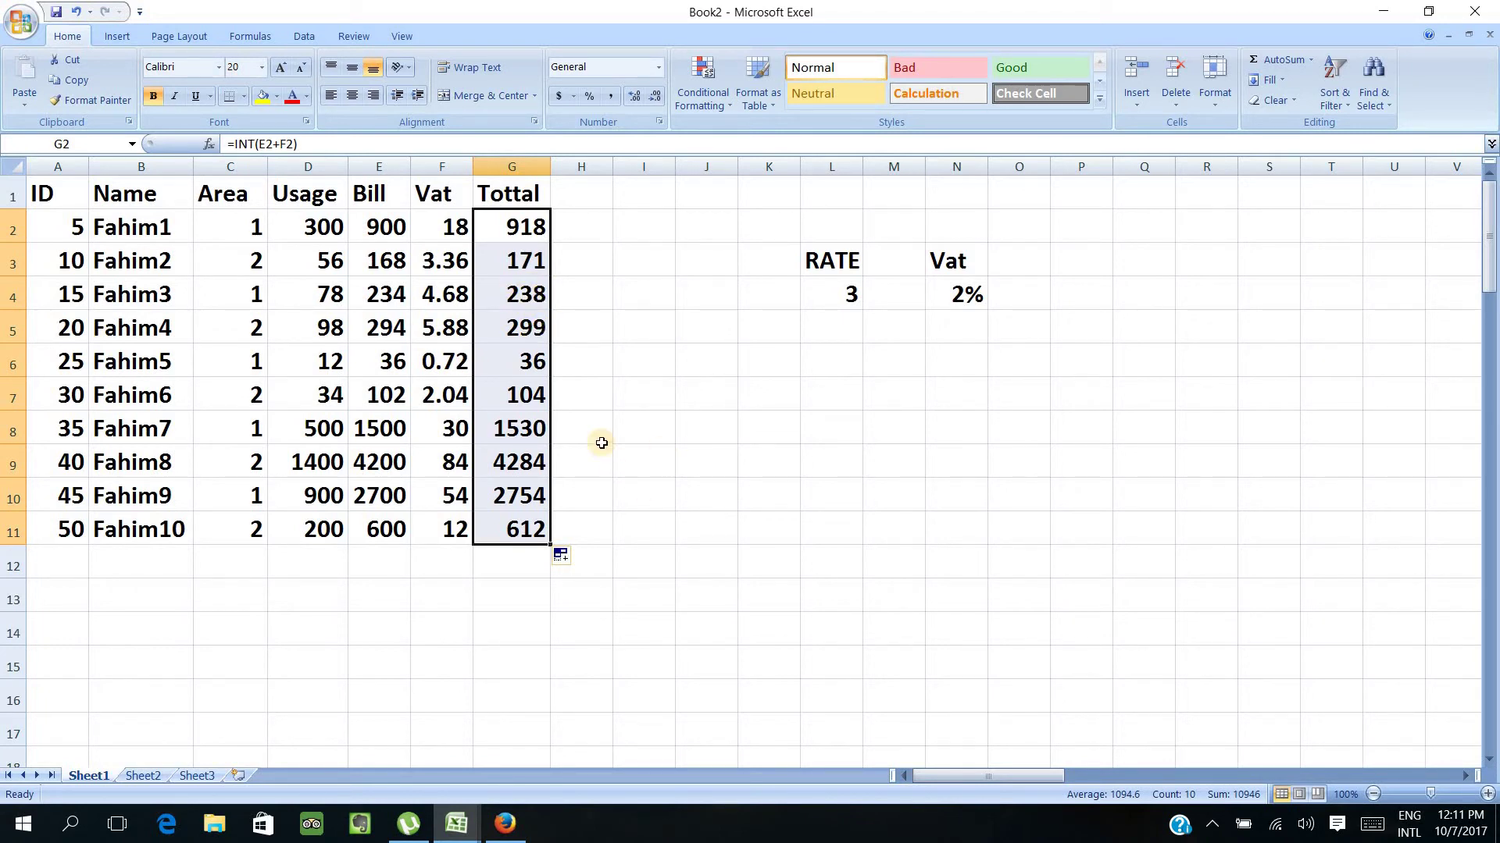
left_click(679, 350)
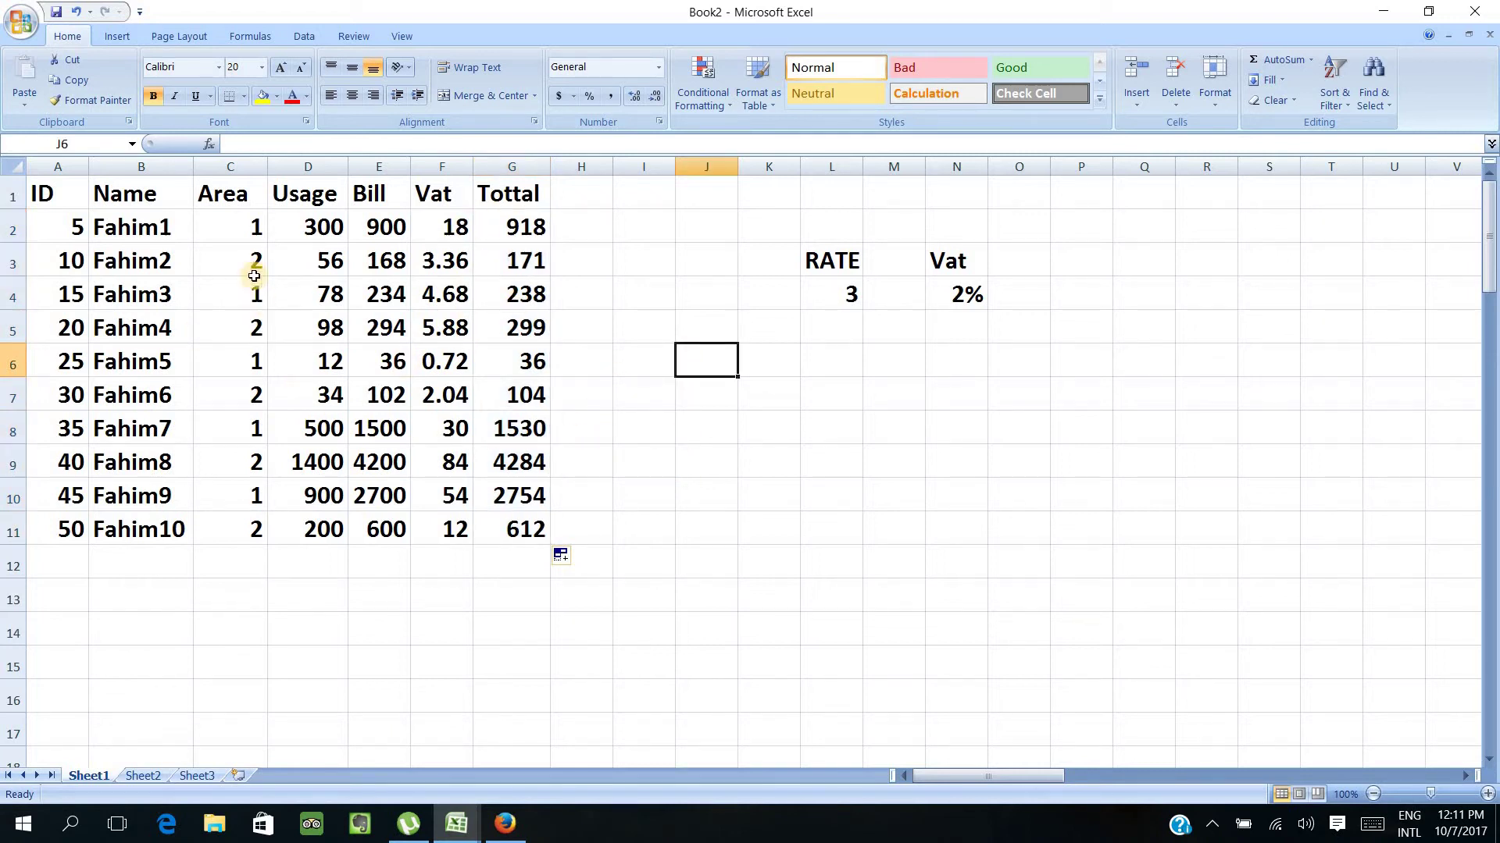
Sort the table on the Area column, smallest to largest.
left_click(250, 232)
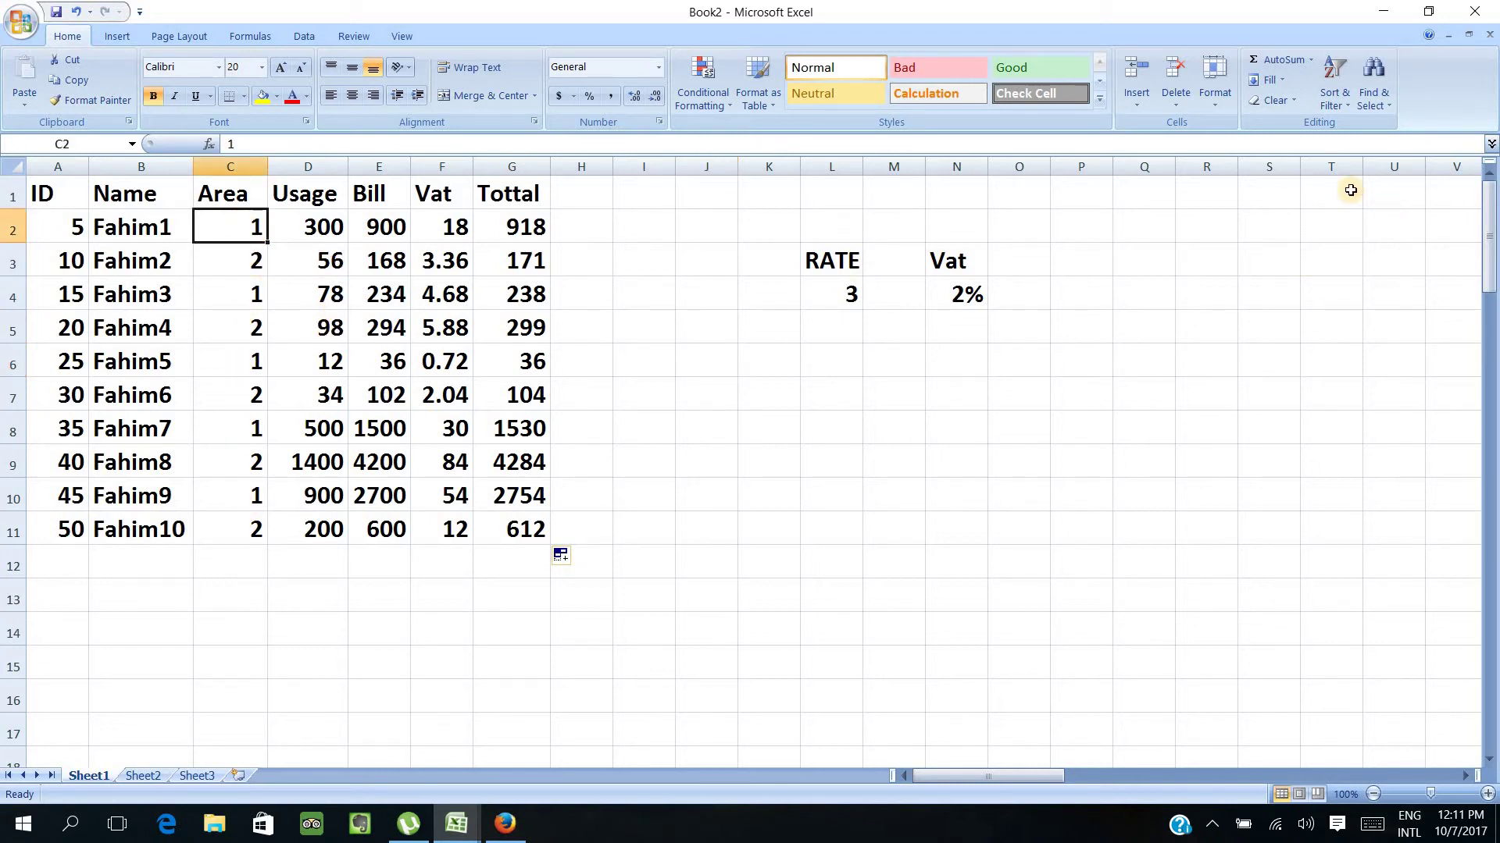
left_click(1335, 108)
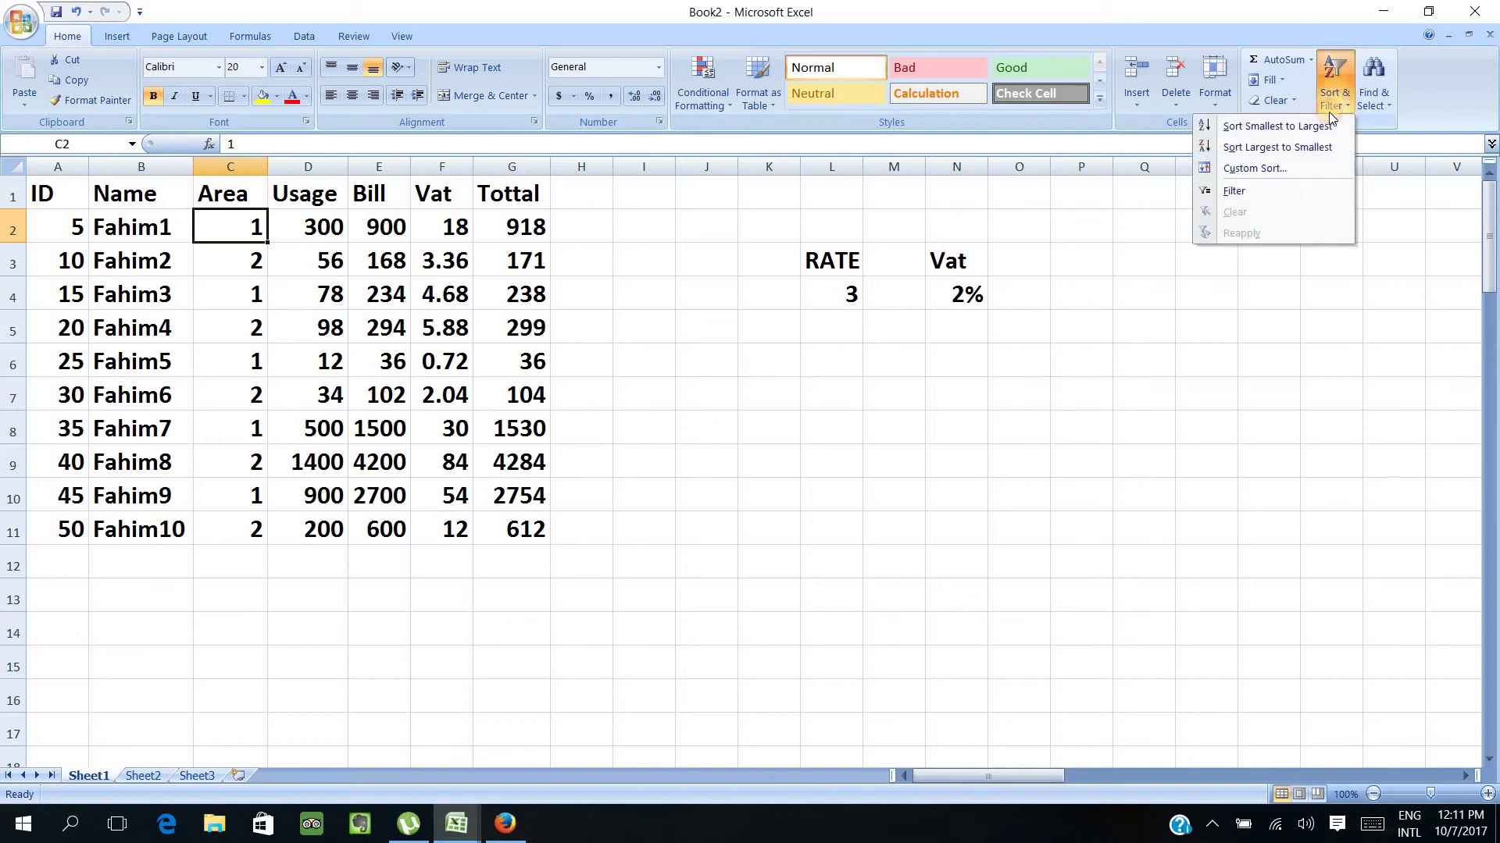
left_click(1279, 127)
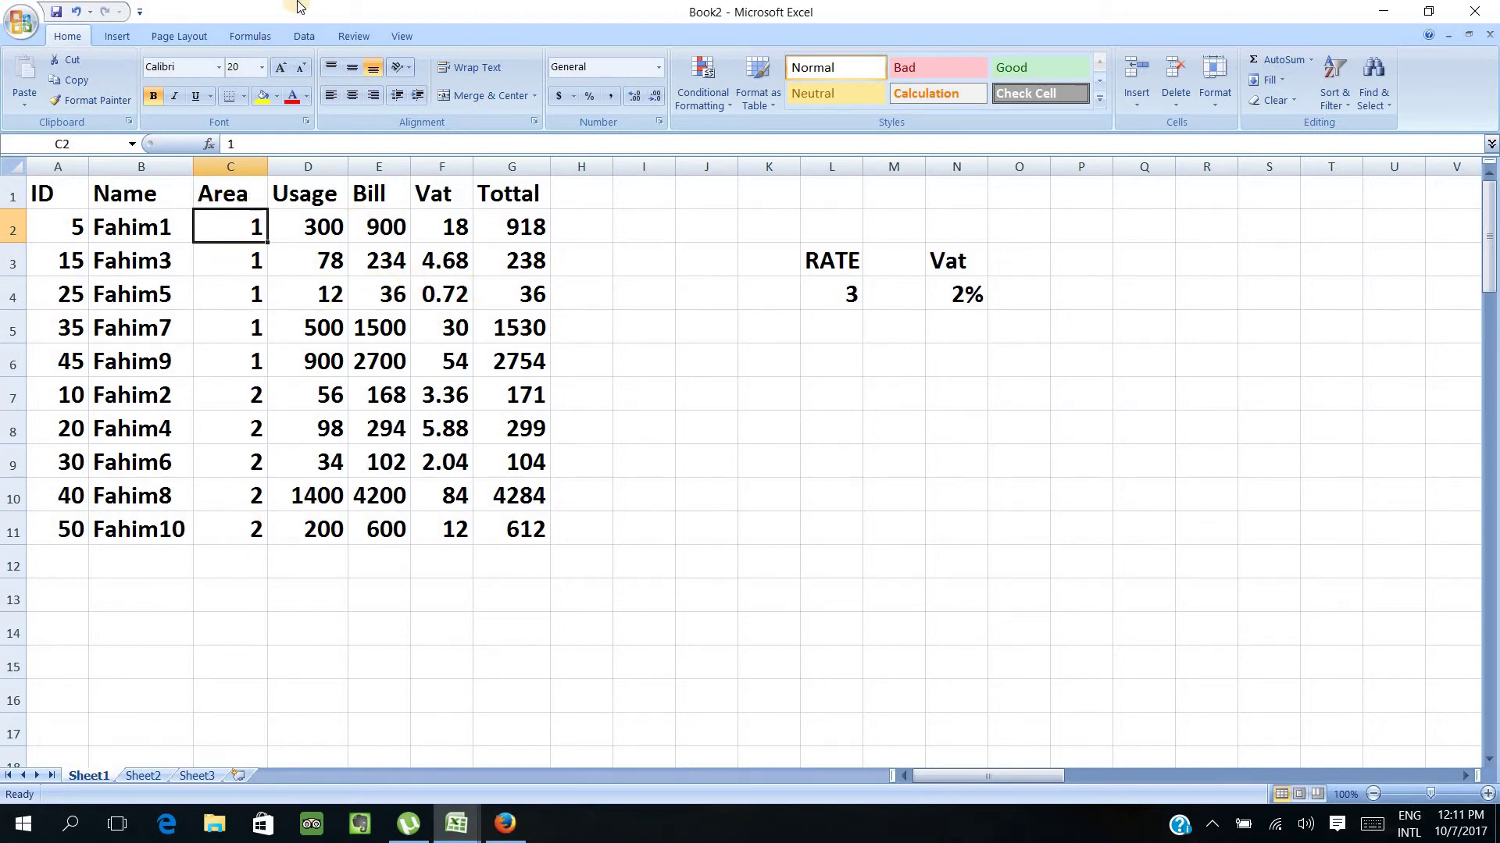
Subtotal the table by Area with Sum on Tottal, giving 5476, 5470 and Grand Total 10946.
left_click(303, 36)
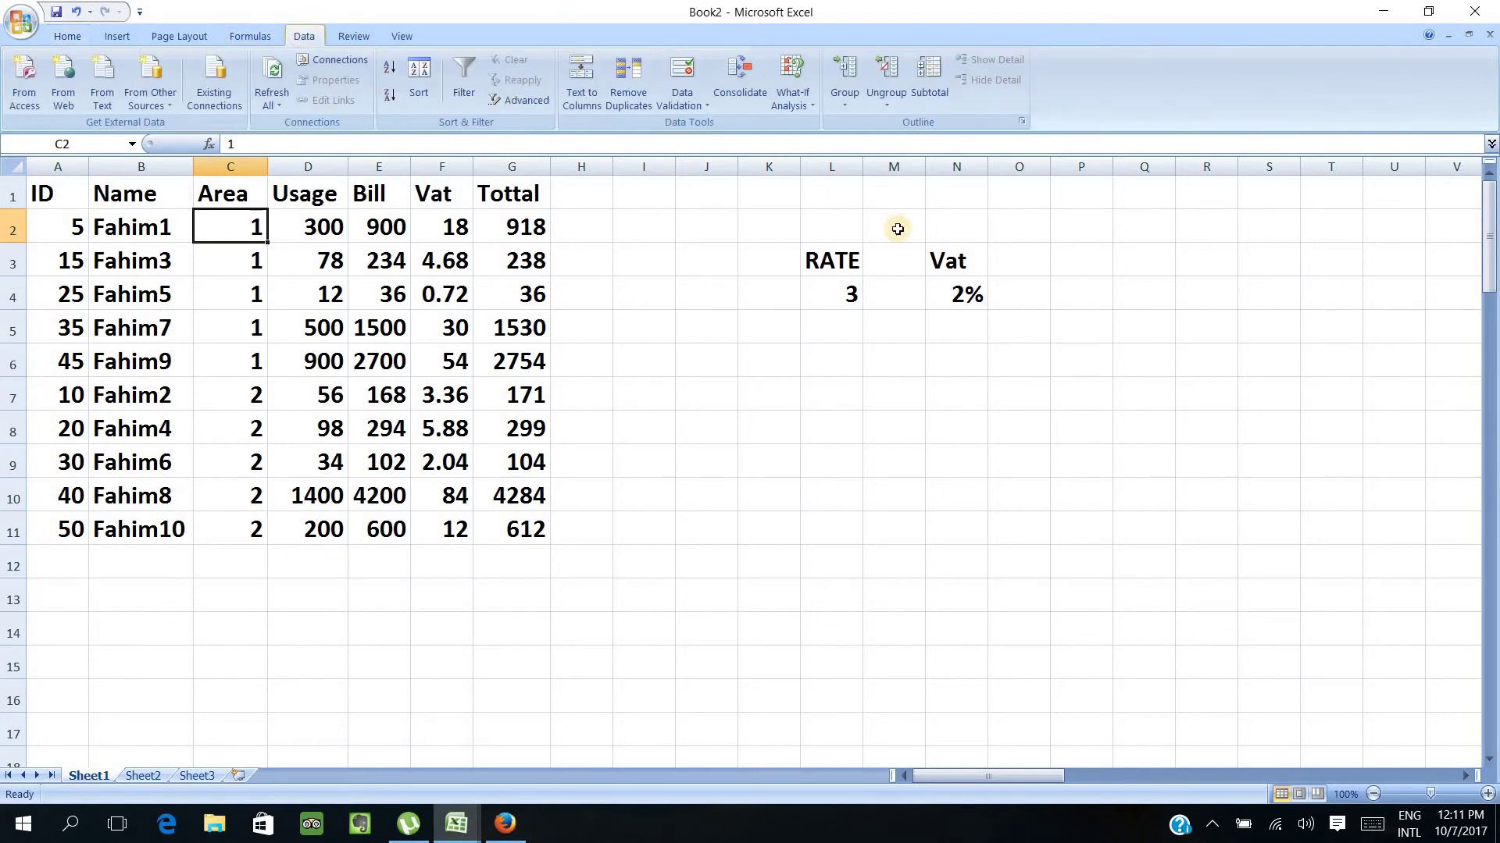
left_click(929, 78)
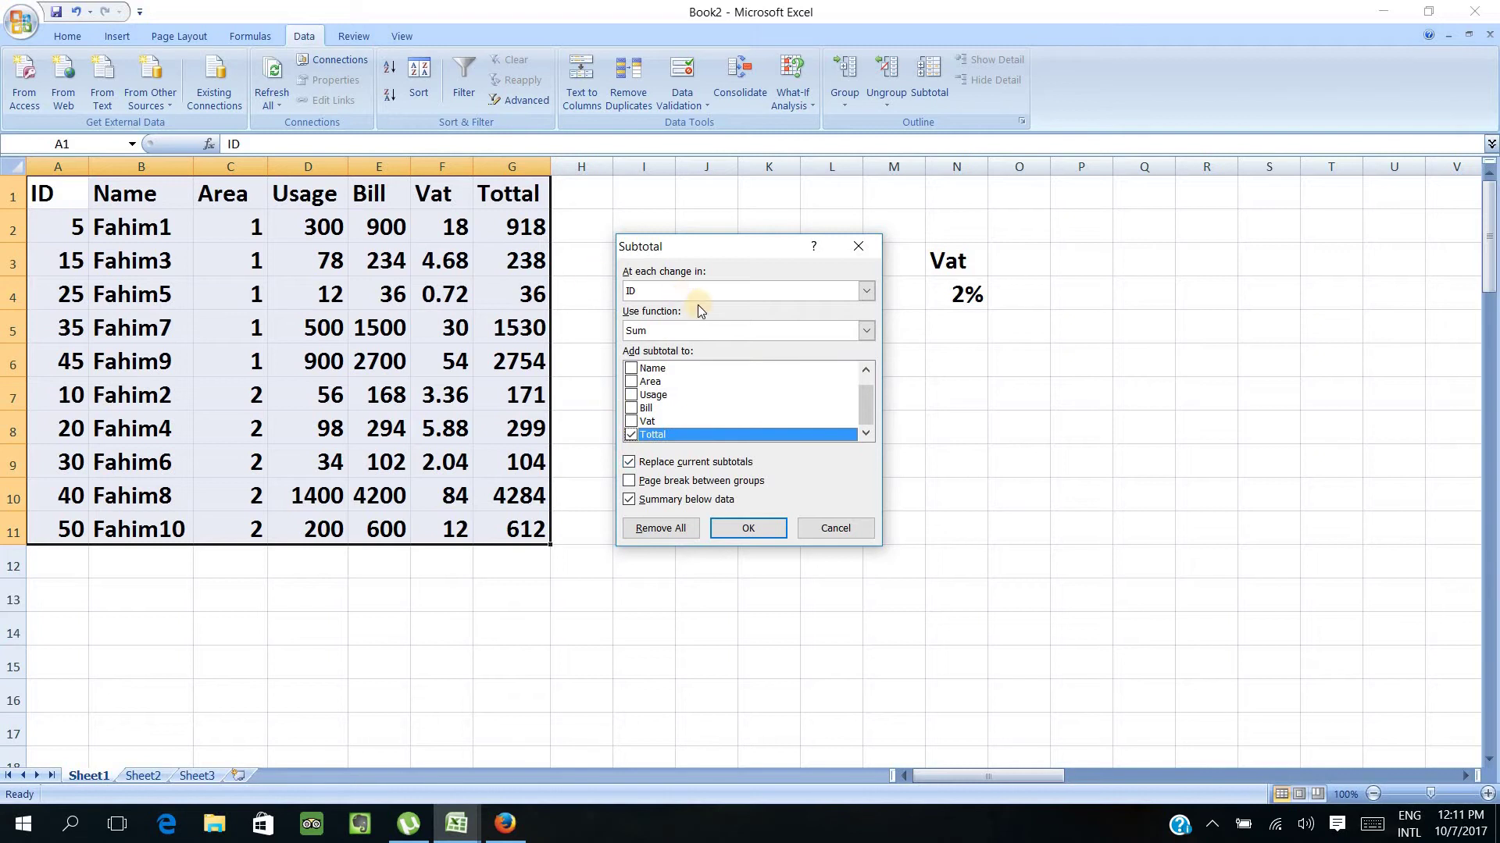
left_click(864, 293)
left_click(649, 329)
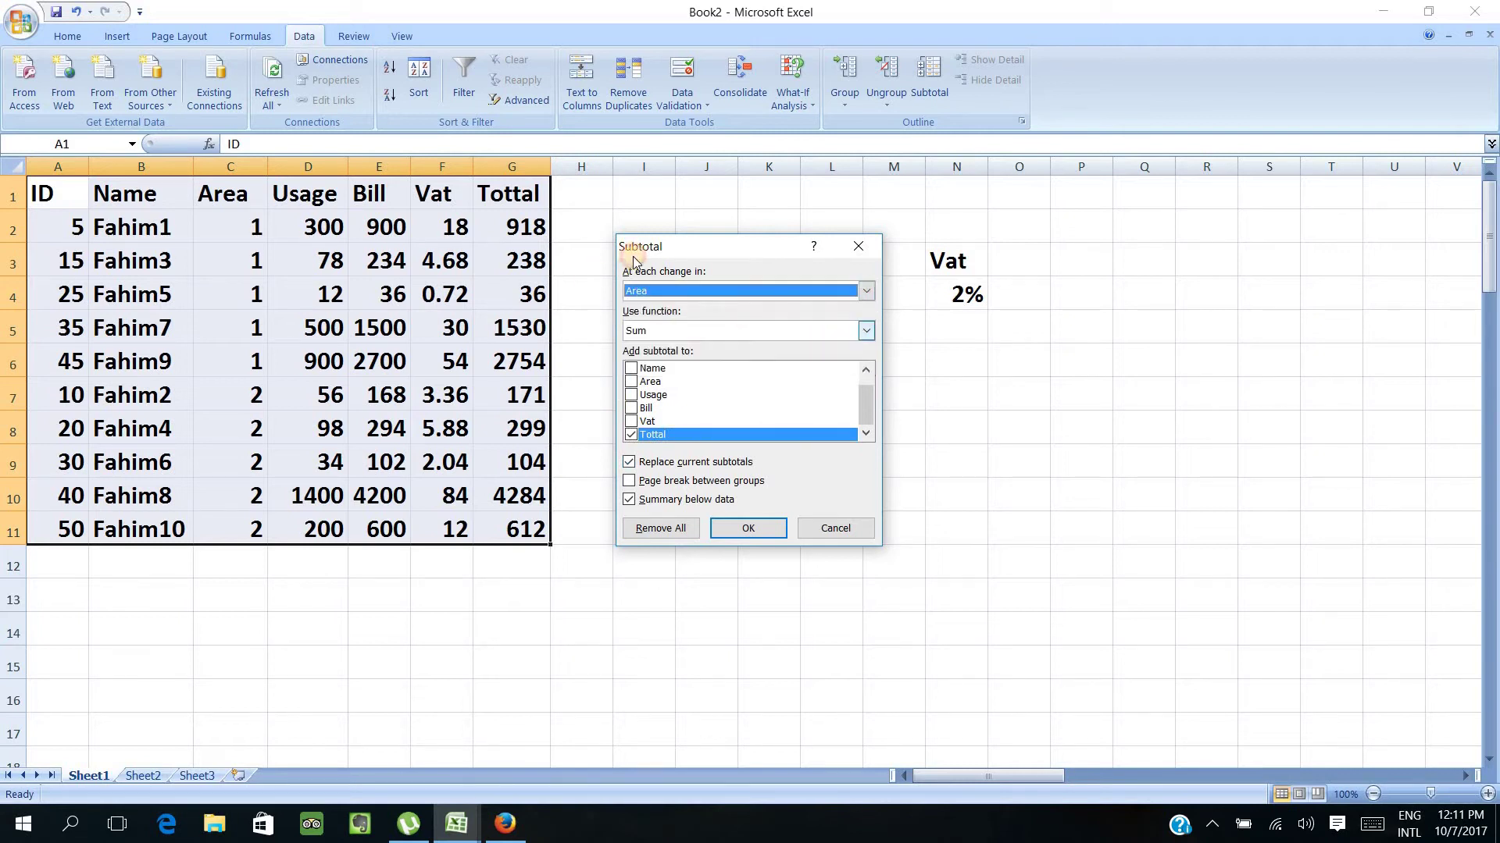
left_click(748, 528)
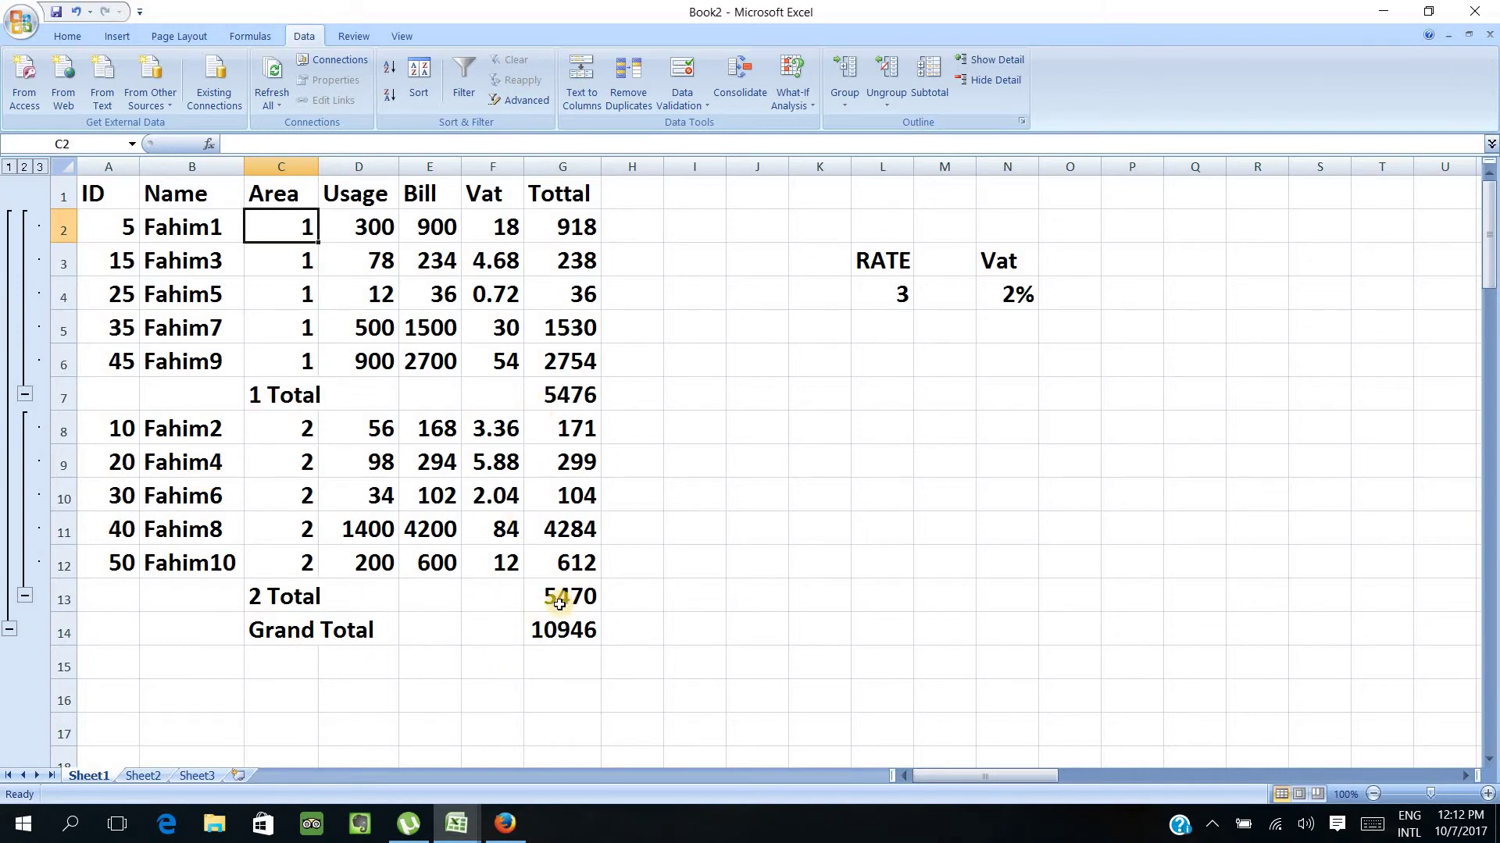
Enter the summary headings Area1 in M9 and Area2 in N9.
left_click(955, 459)
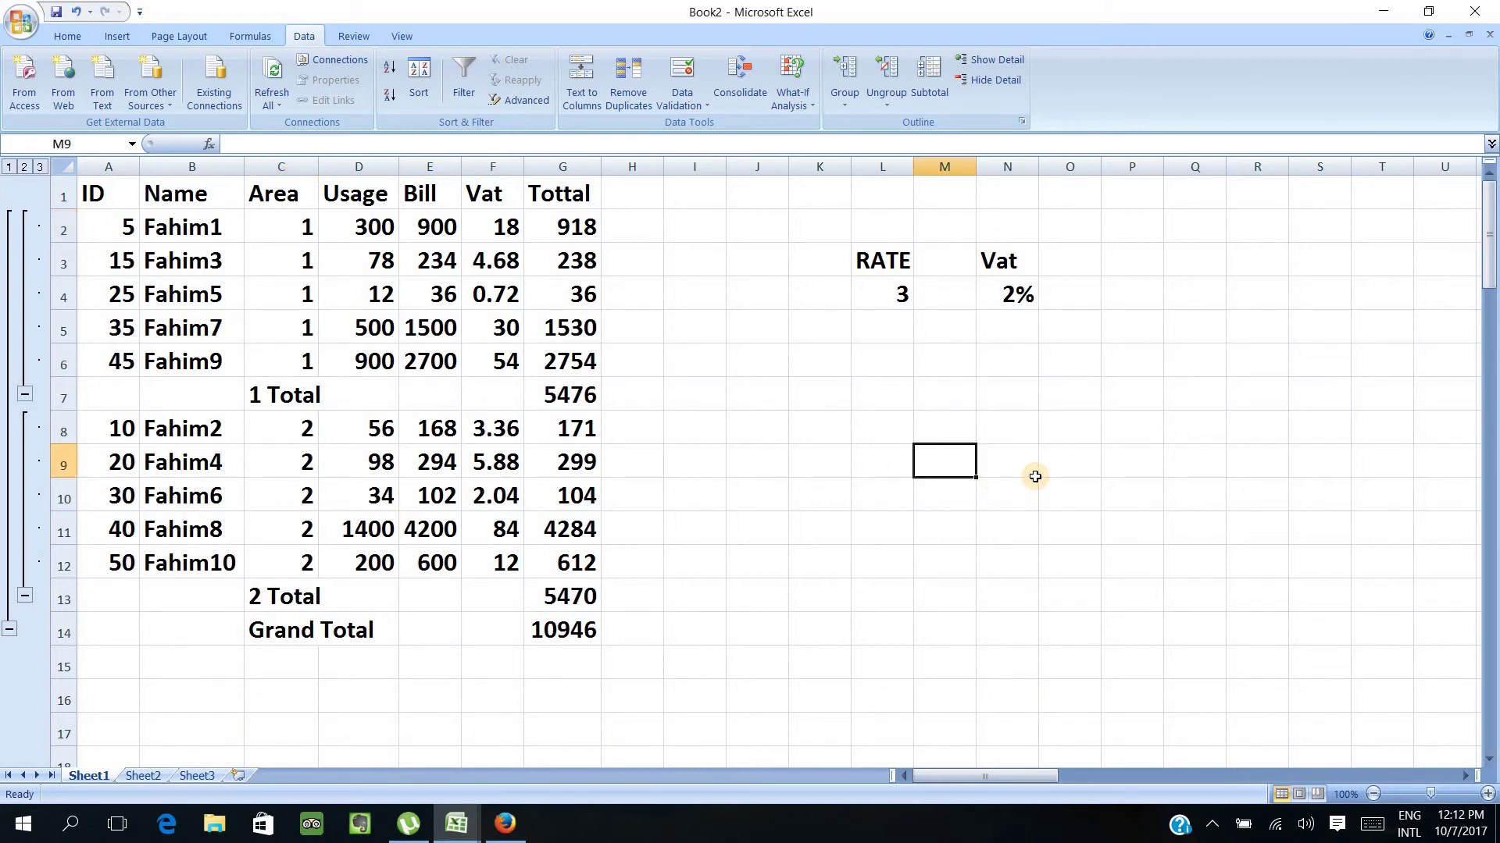
type("Area1")
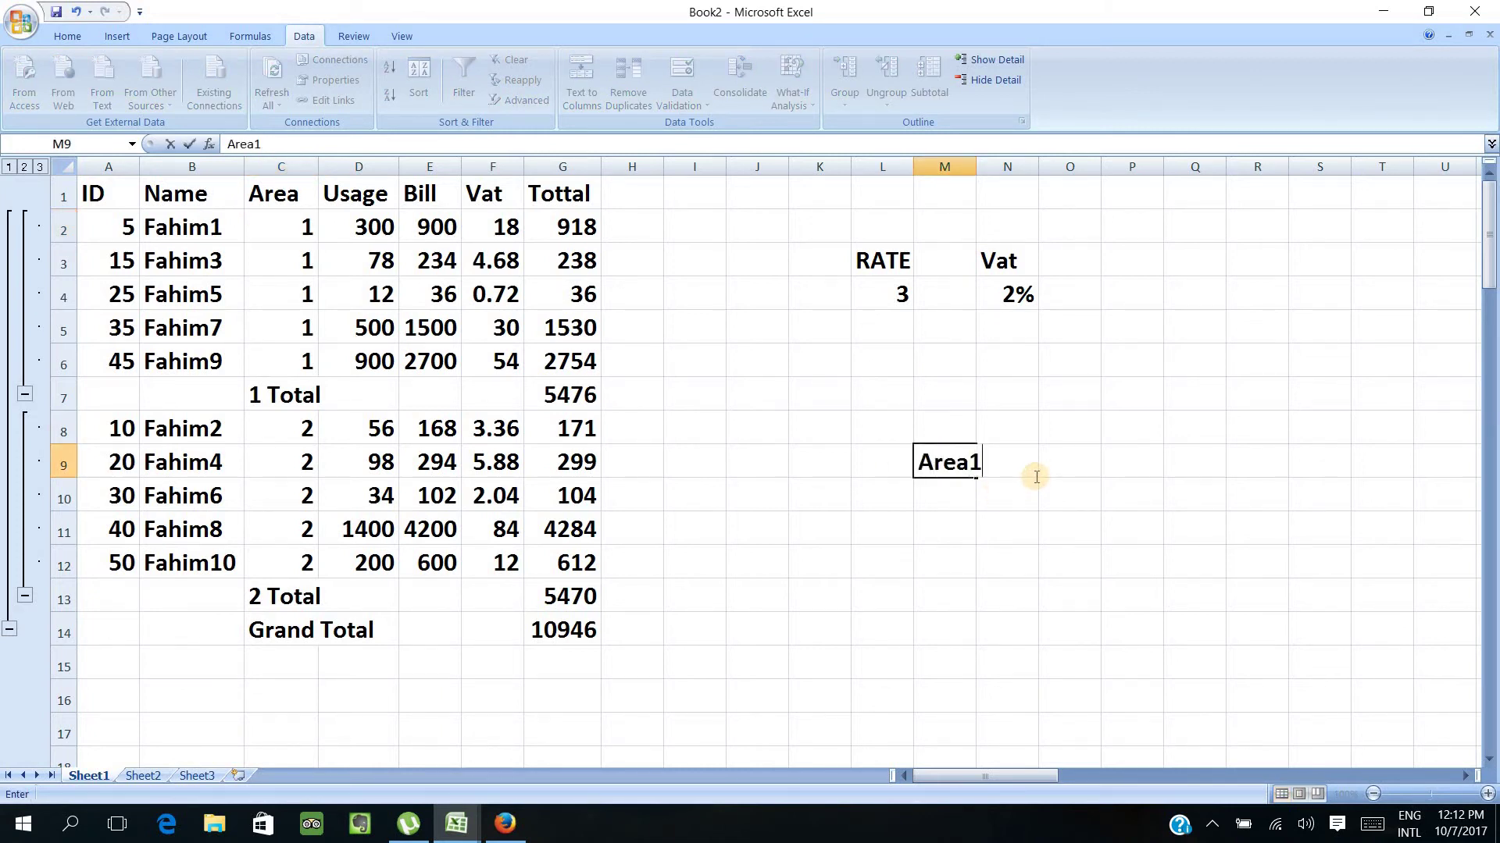
key("Tab")
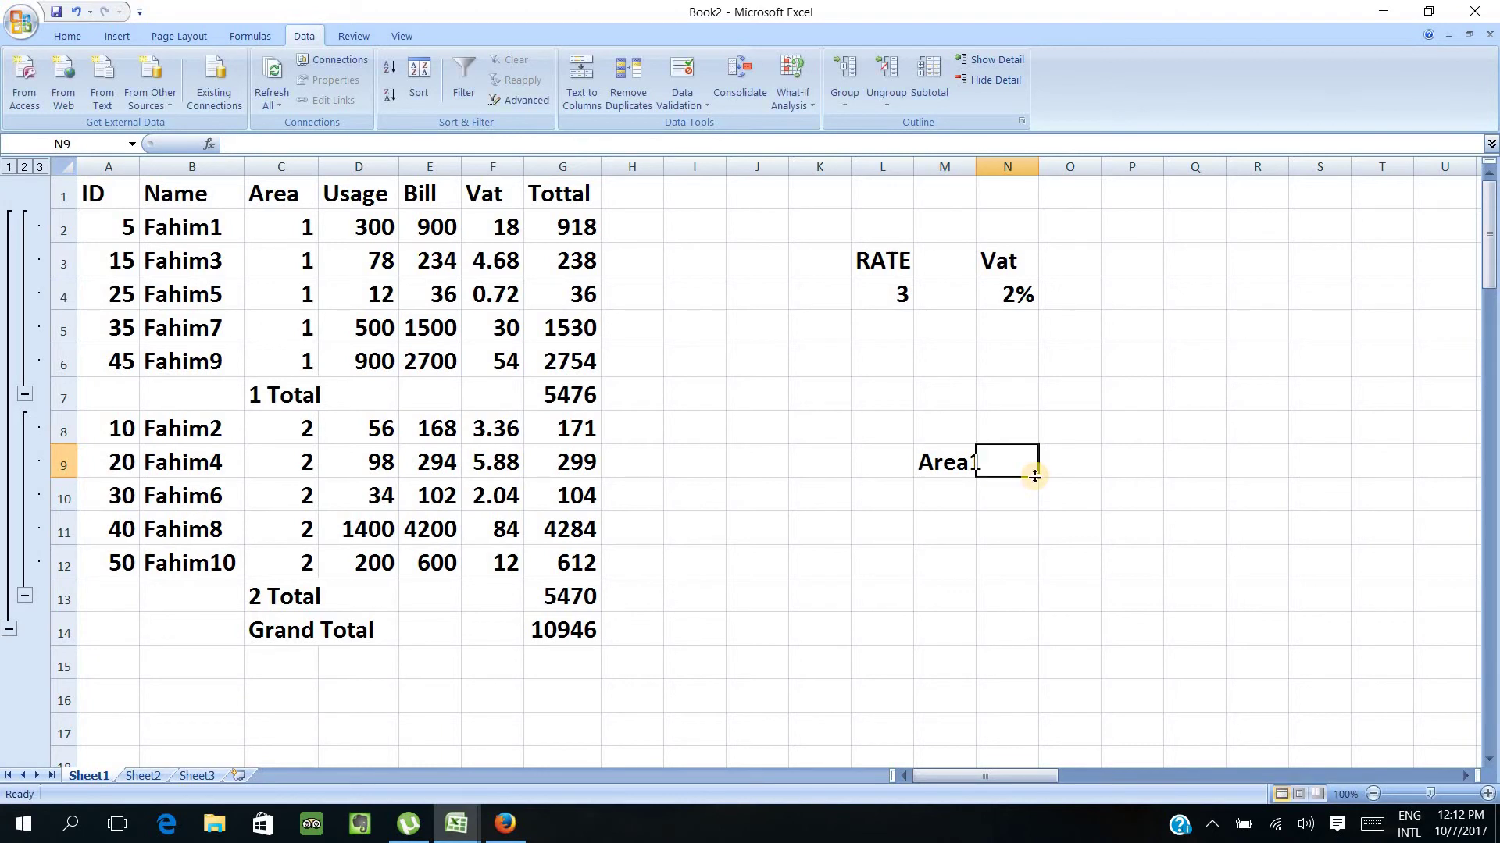
type("Area2")
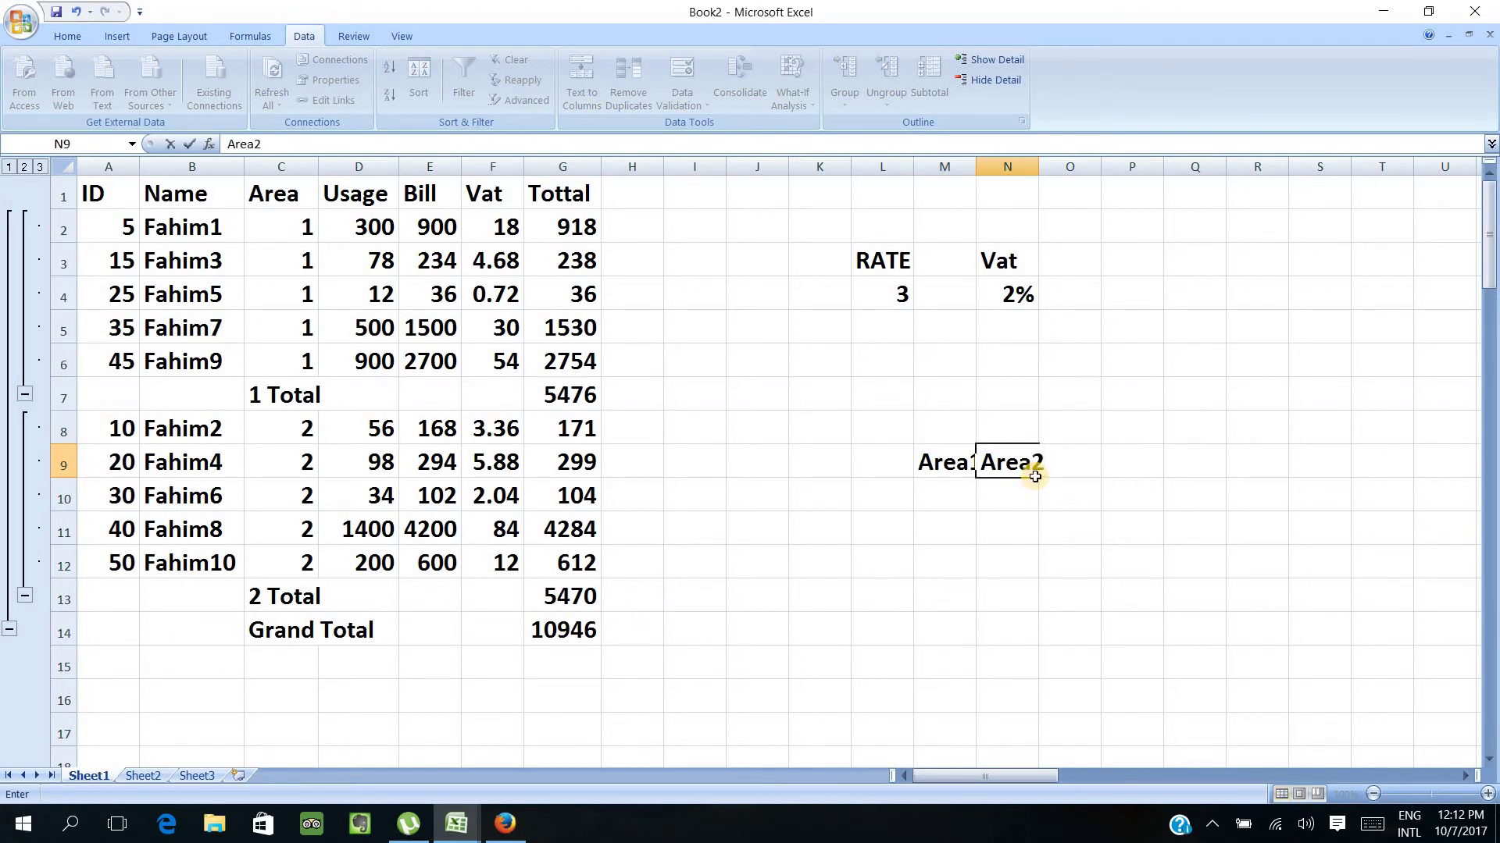
key("Return")
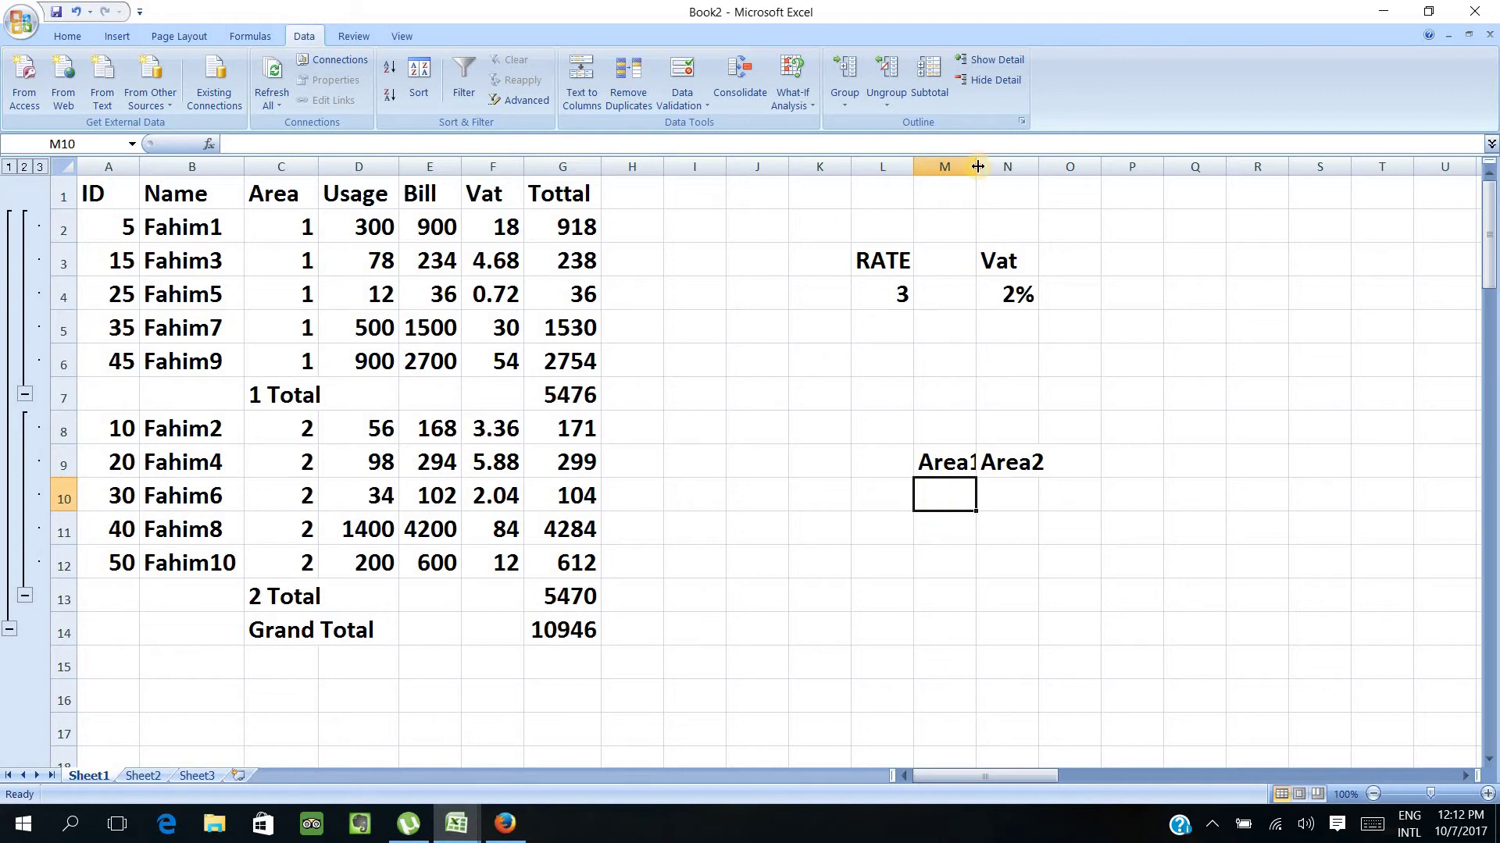
Widen column M and enter totals 5476 under Area1 and 5470 under Area2.
left_click_drag(977, 166, 987, 166)
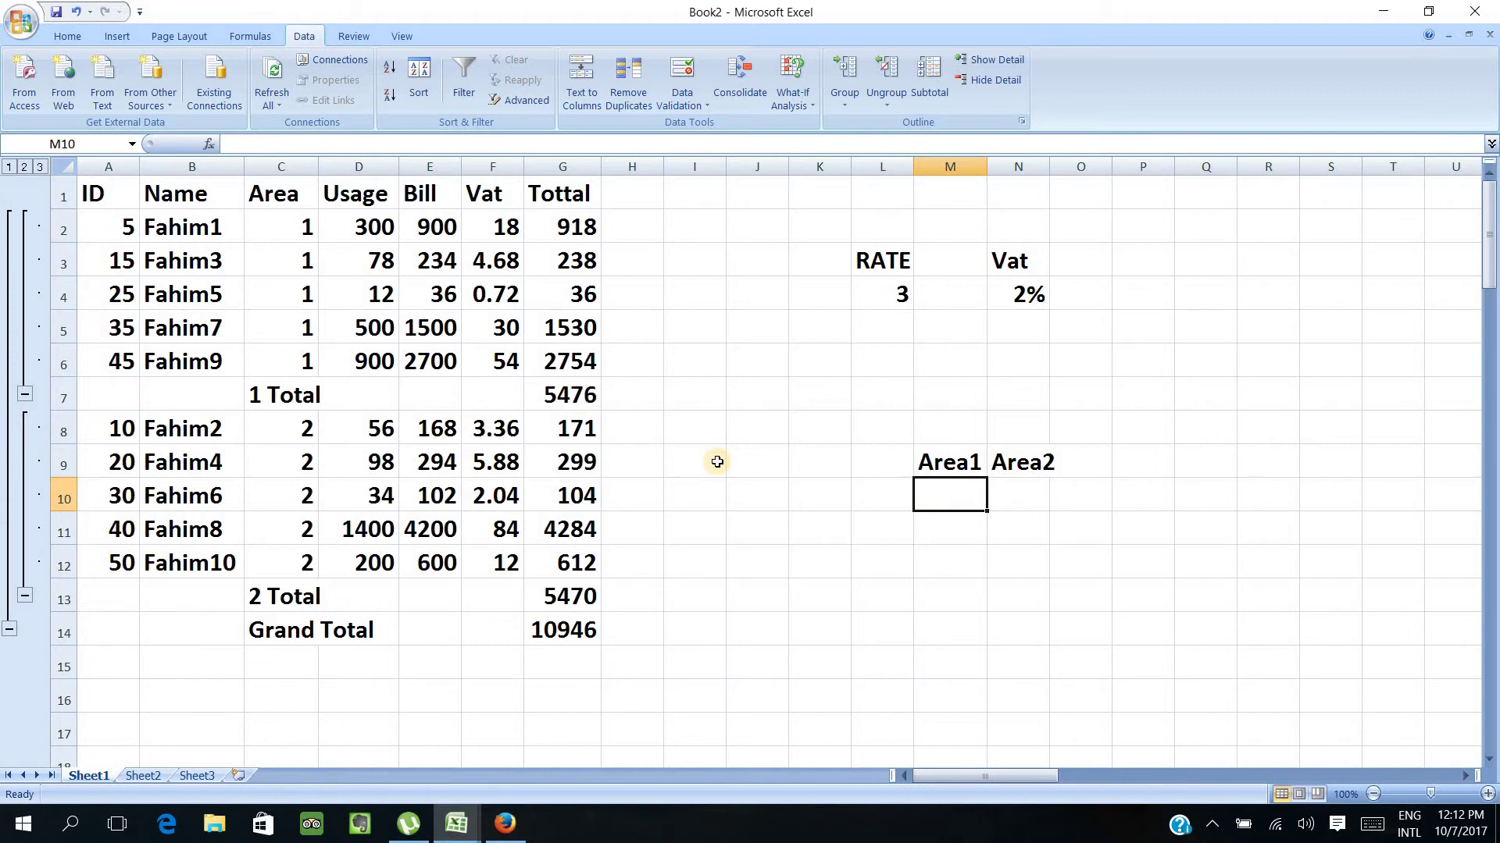
type("5476")
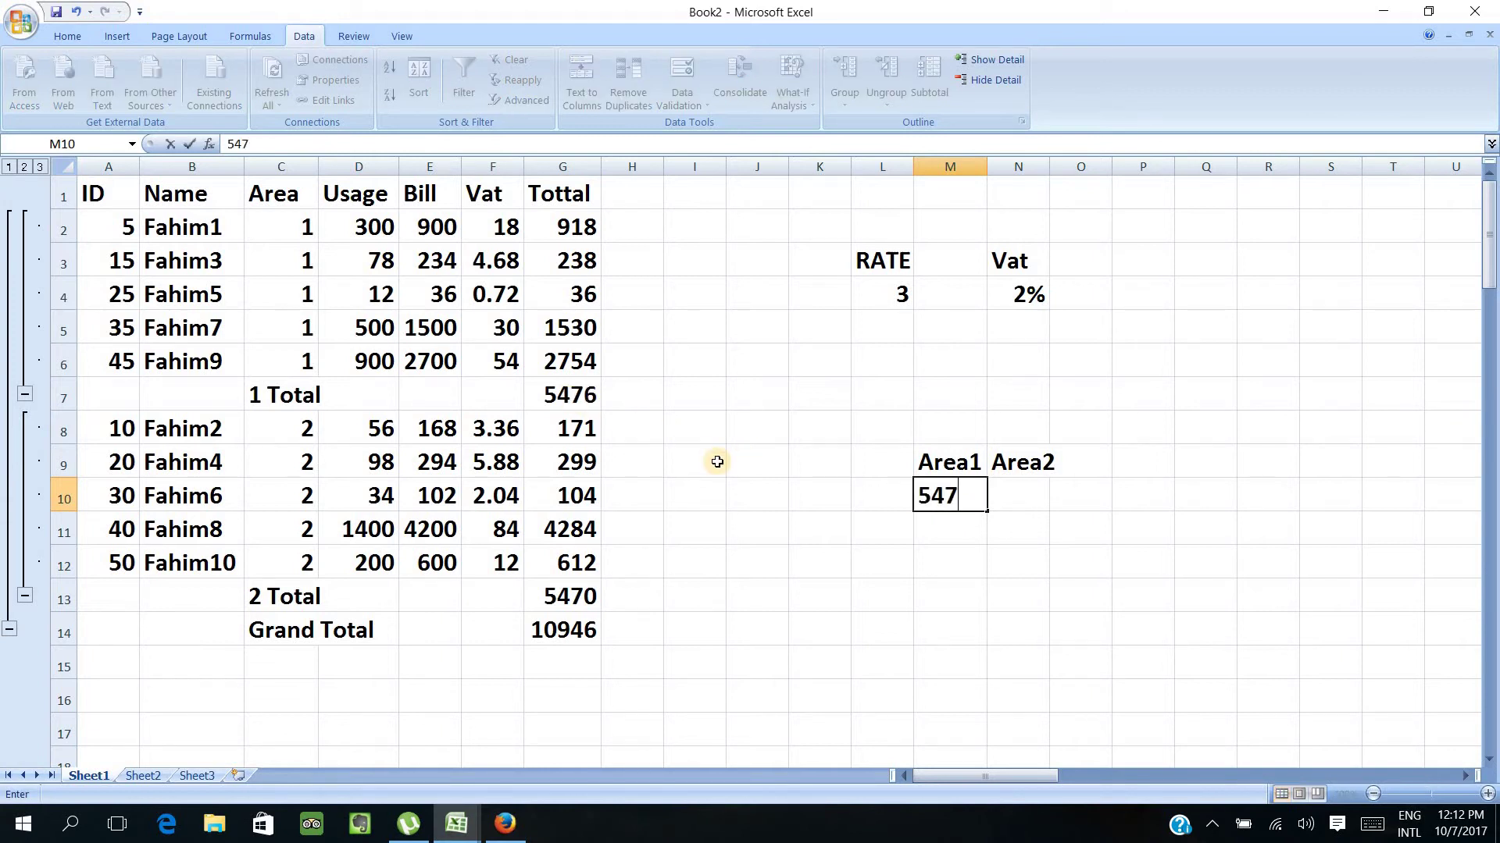
left_click(1000, 489)
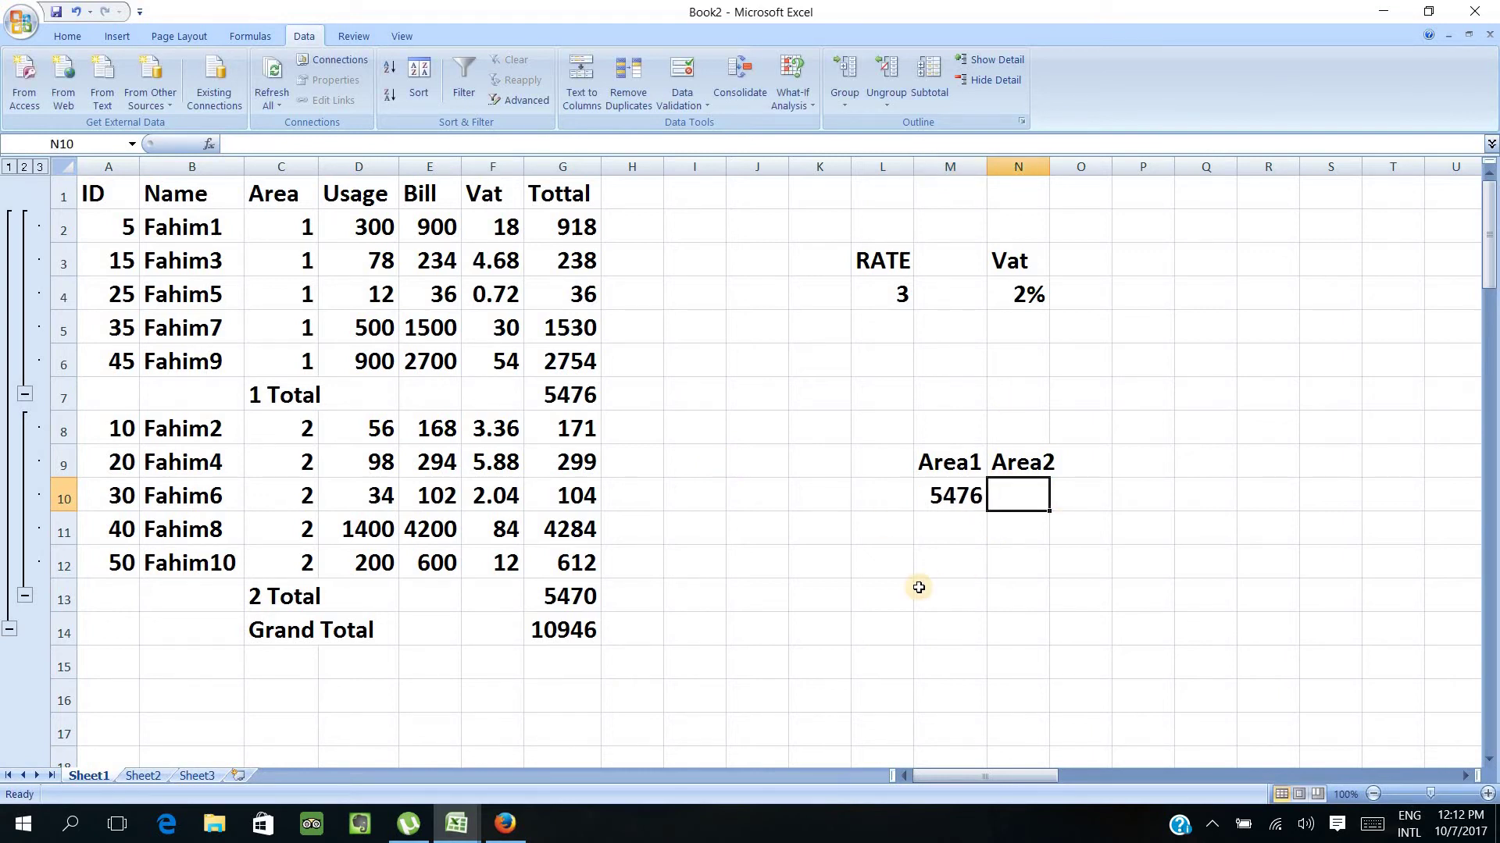
type("5470")
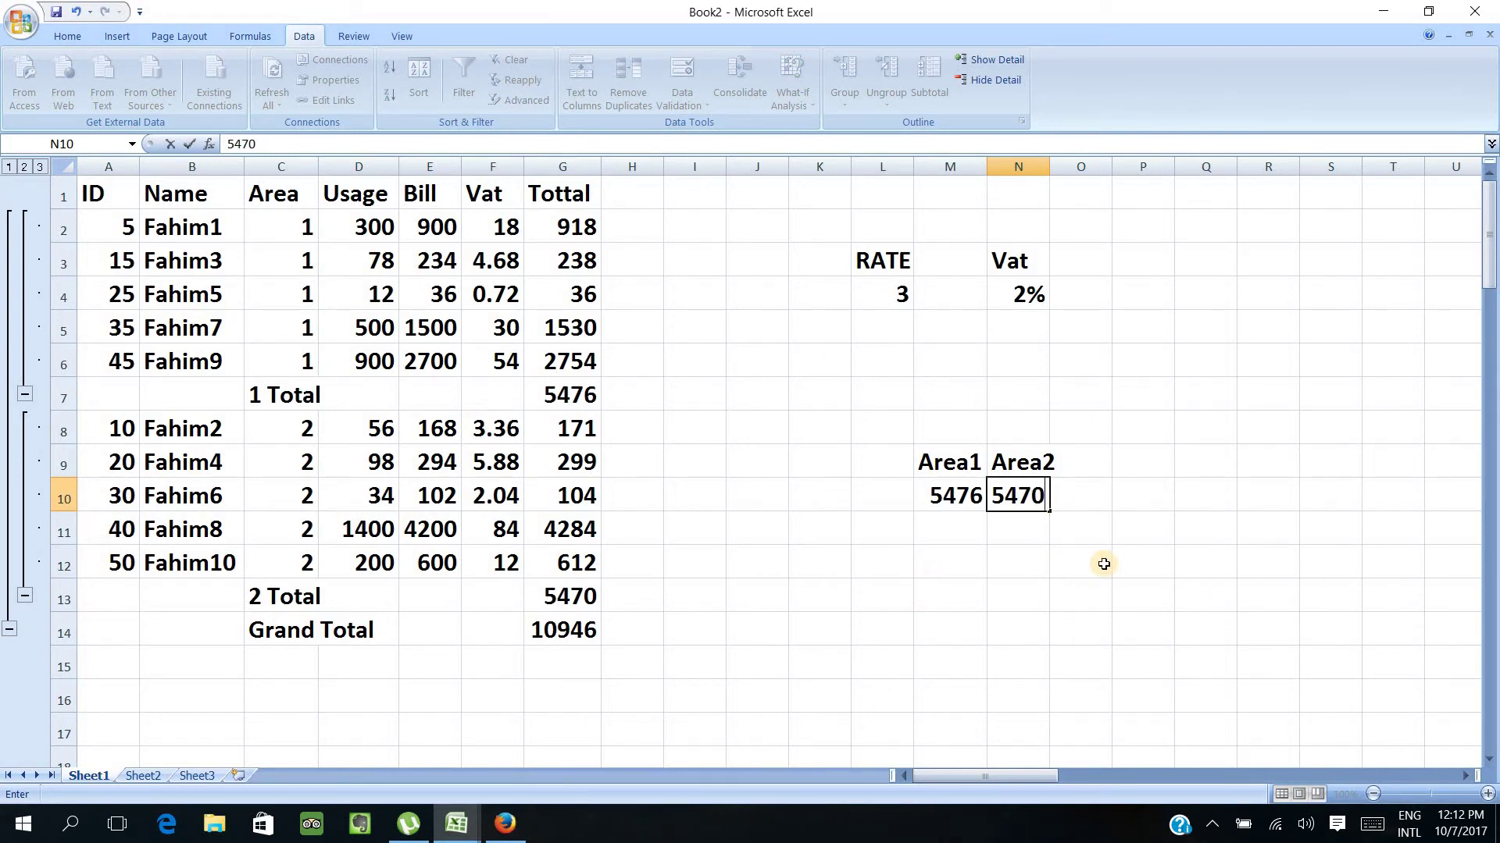
left_click(1131, 551)
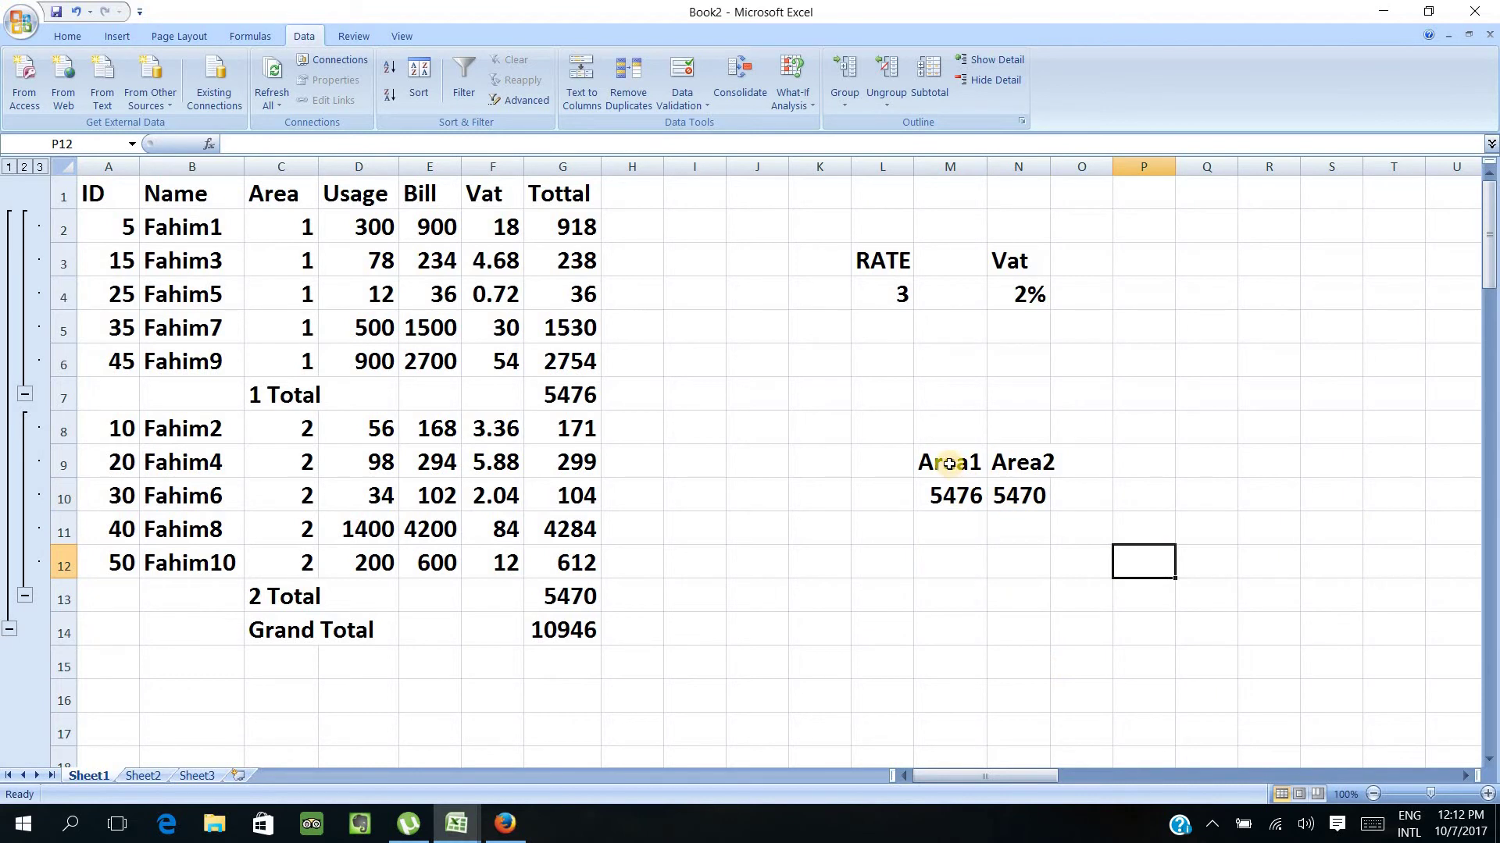
Insert a 2-D pie chart of M9:N10 and move it to the right of the table.
left_click_drag(947, 460, 1003, 492)
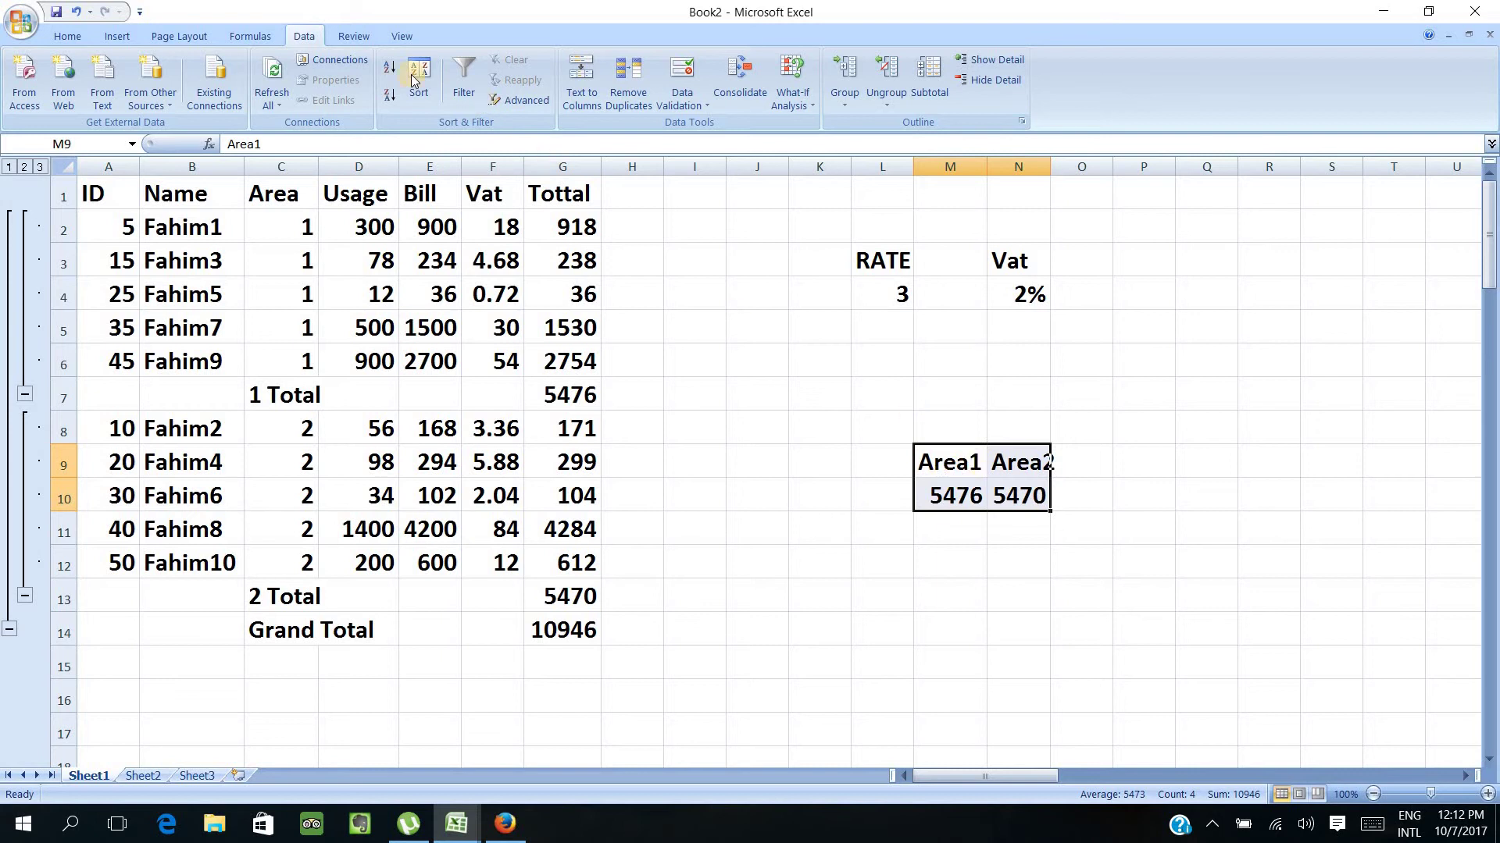
left_click(117, 36)
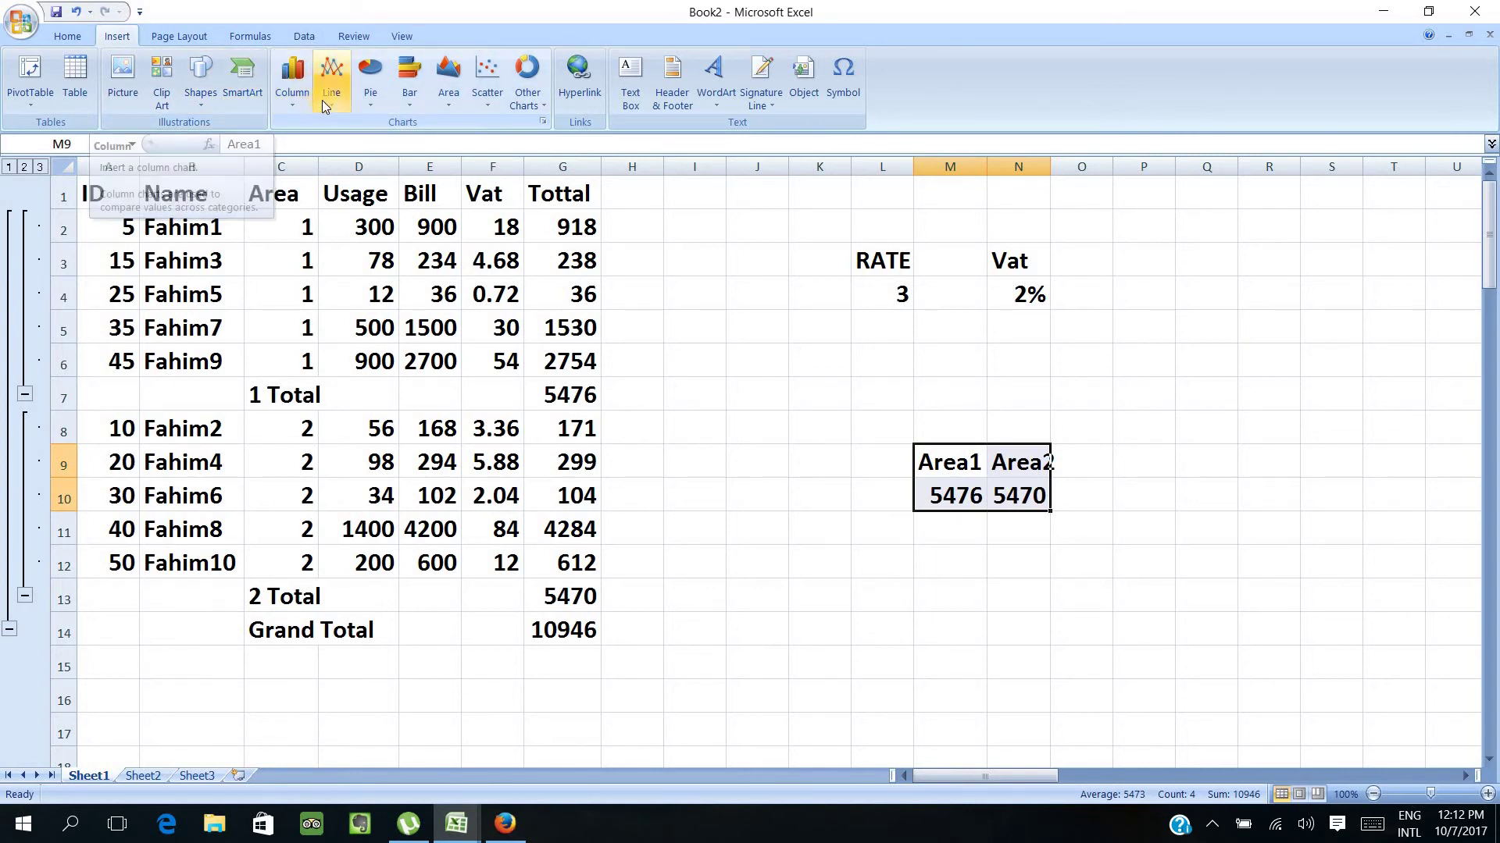
left_click(361, 103)
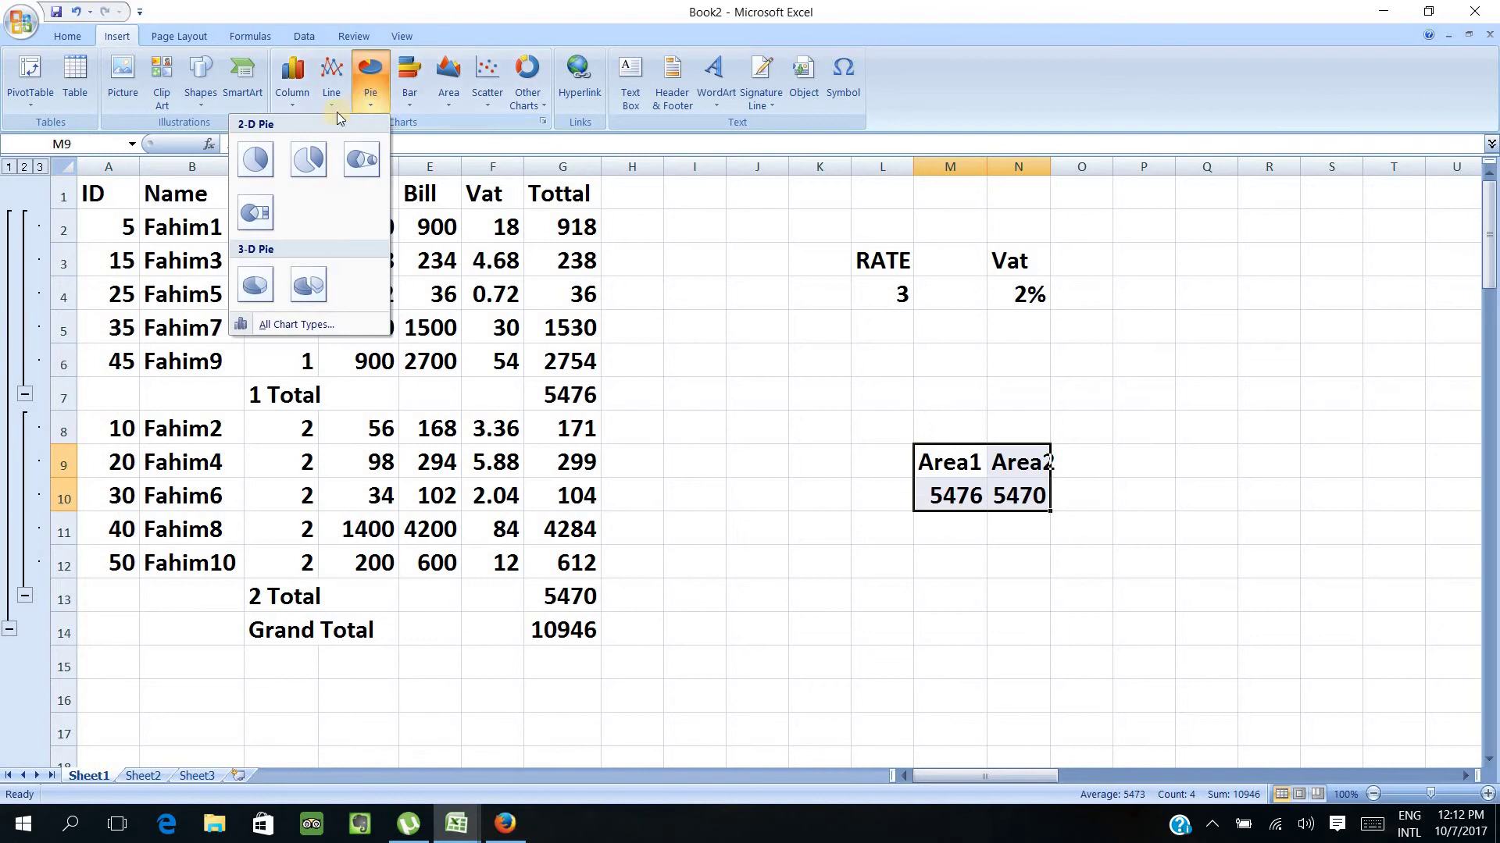
left_click(266, 165)
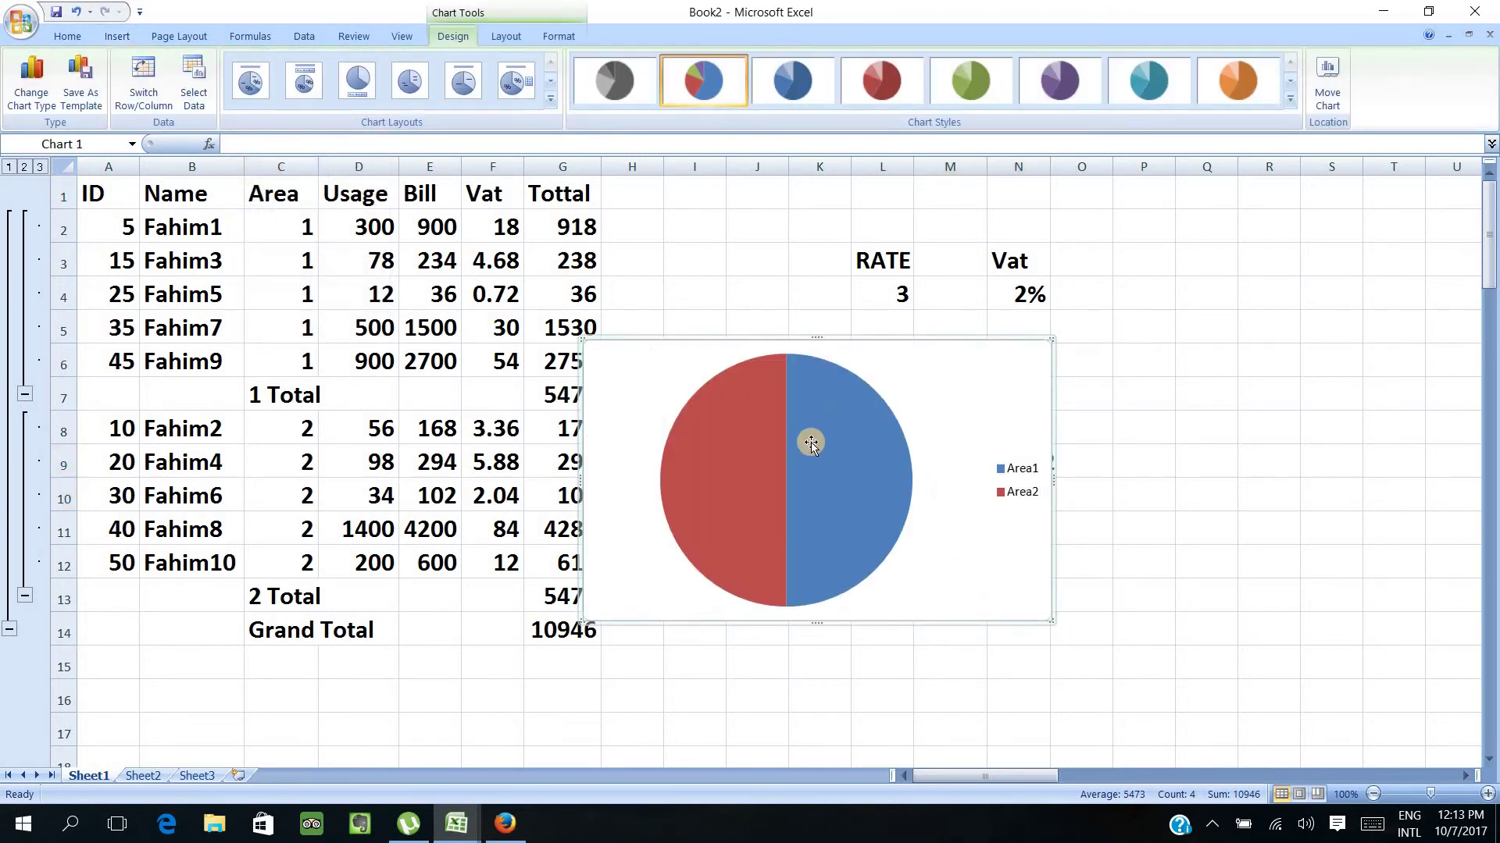
mouse_move(803, 429)
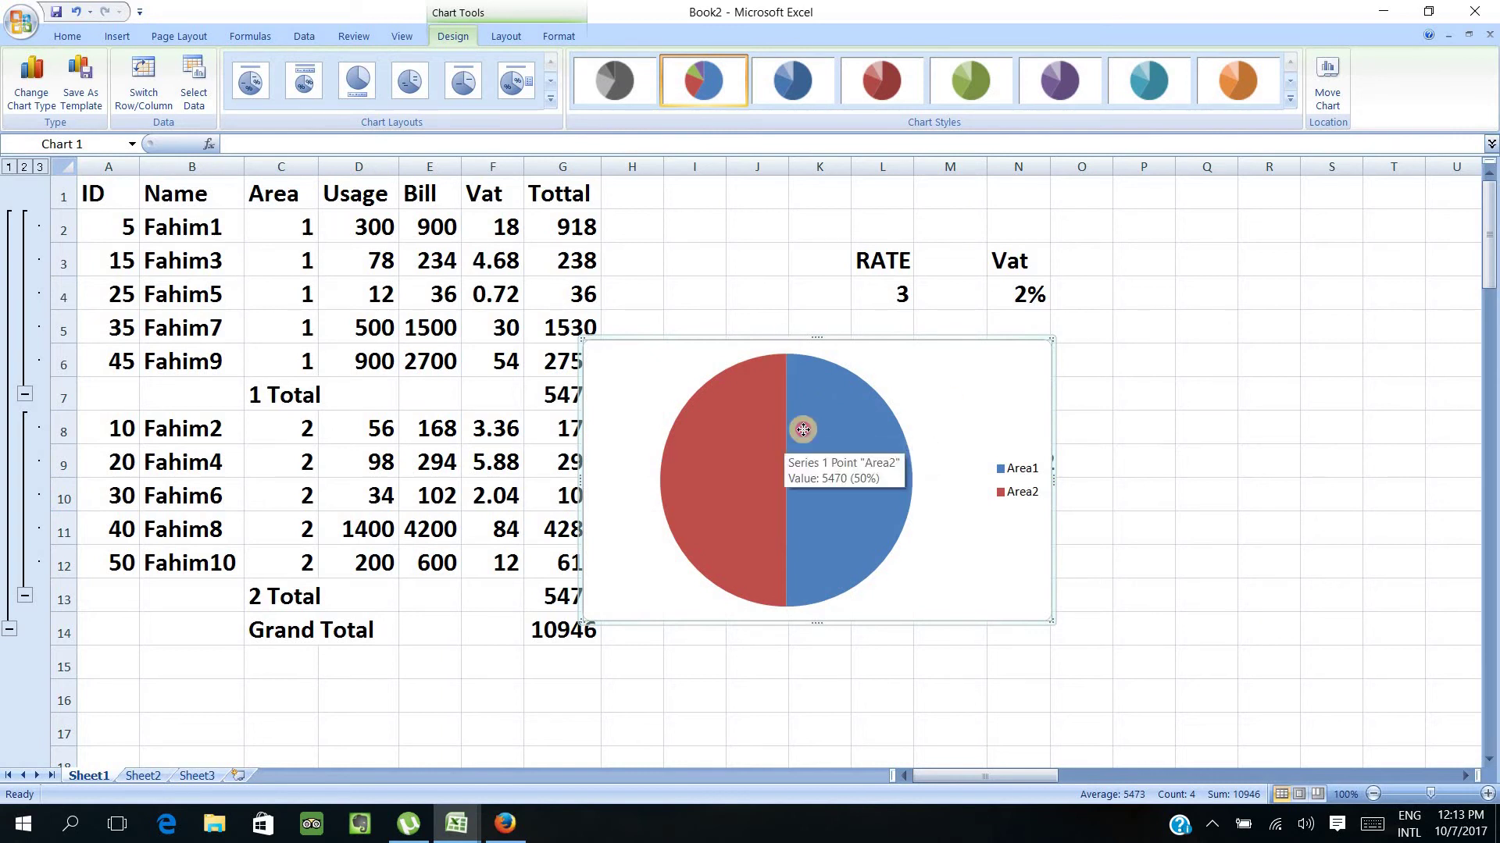
left_click(798, 426)
left_click_drag(938, 371, 1329, 334)
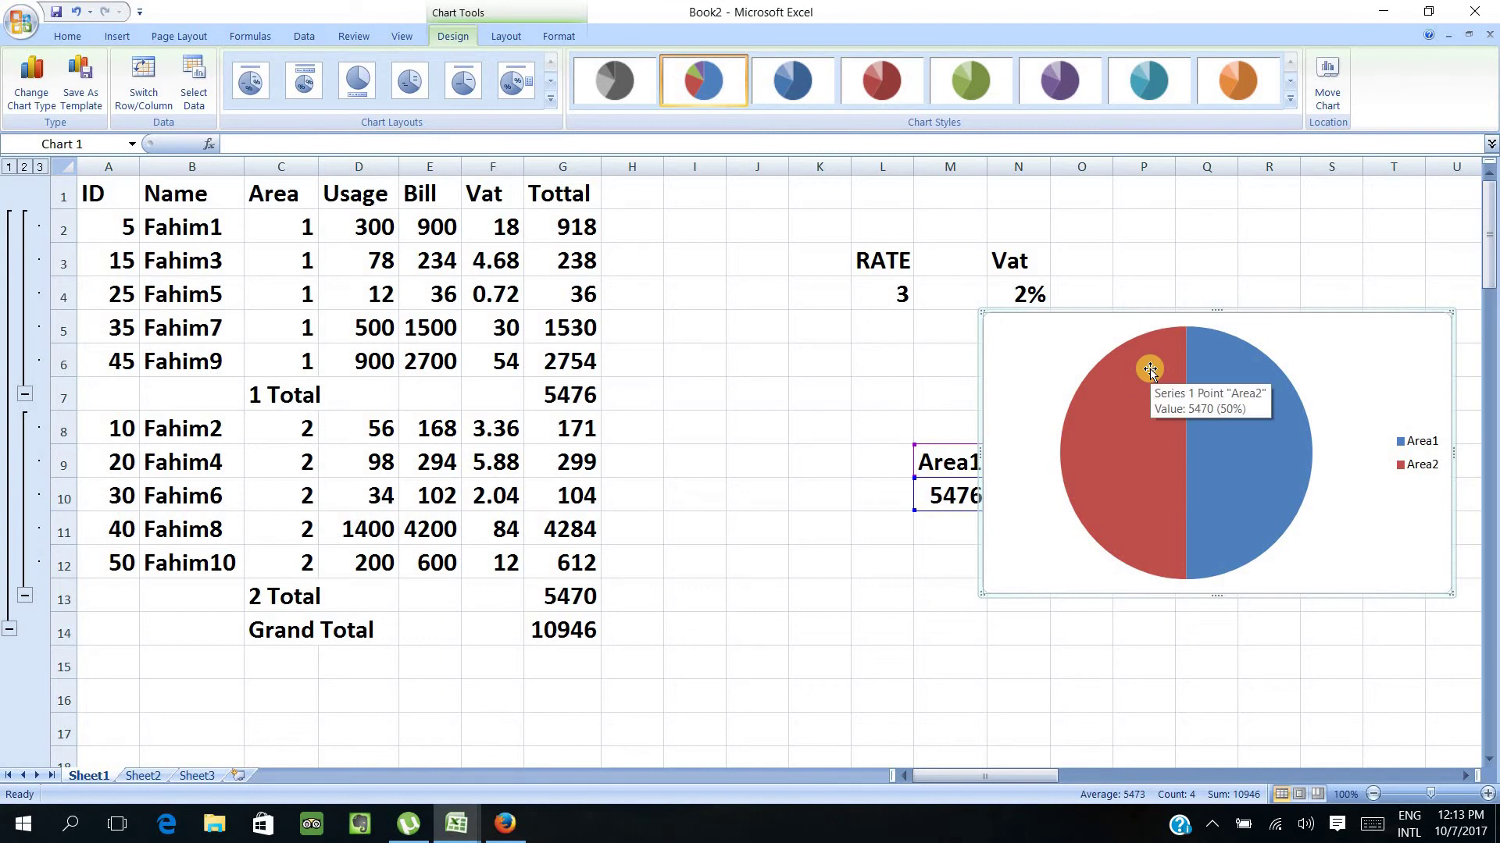
Change the Area1/Area2 pie chart's type to Clustered Column.
left_click(33, 108)
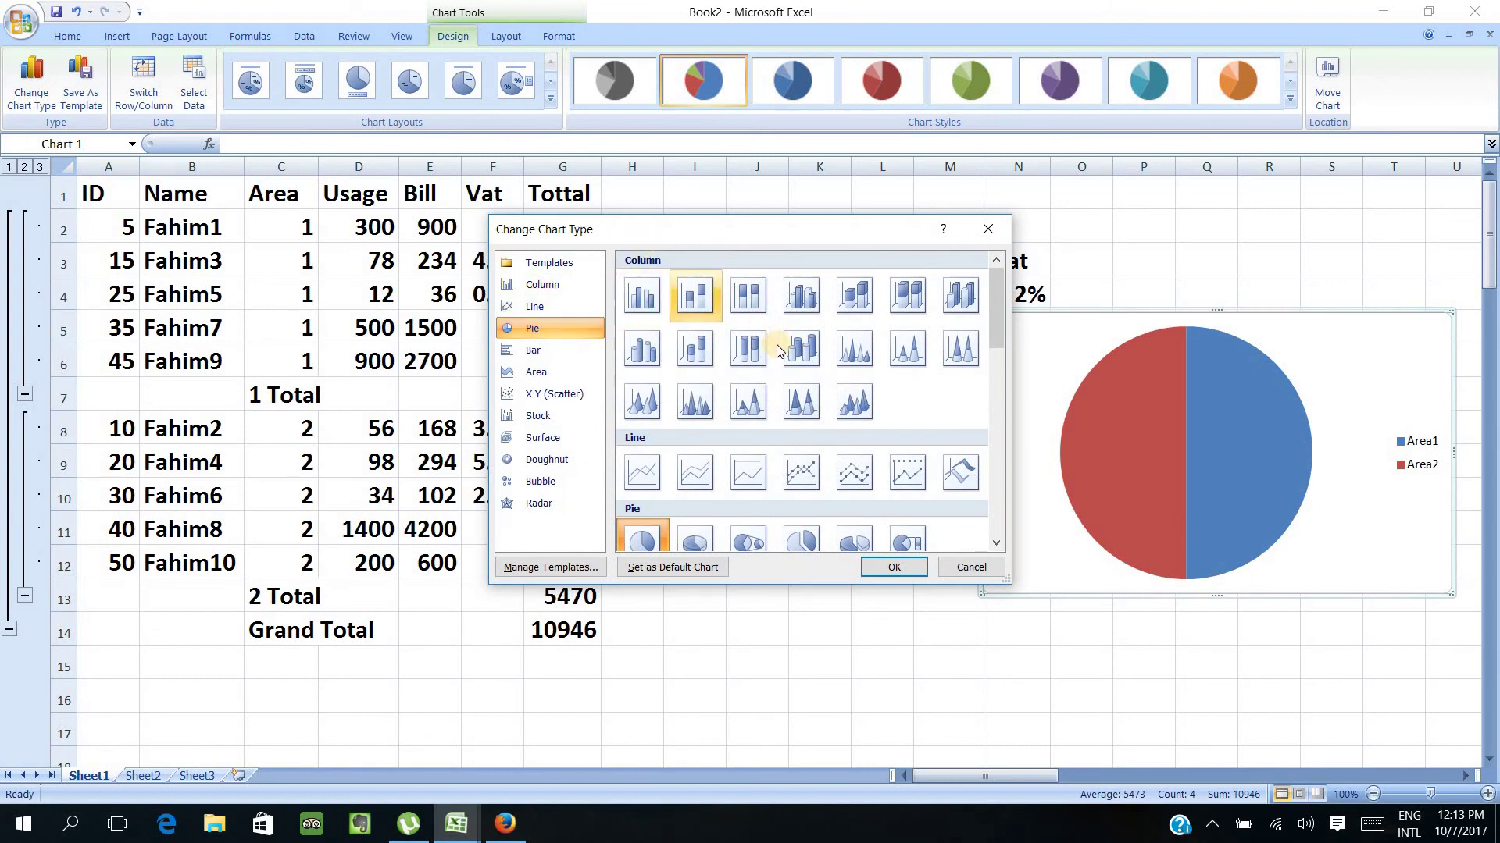
left_click(641, 297)
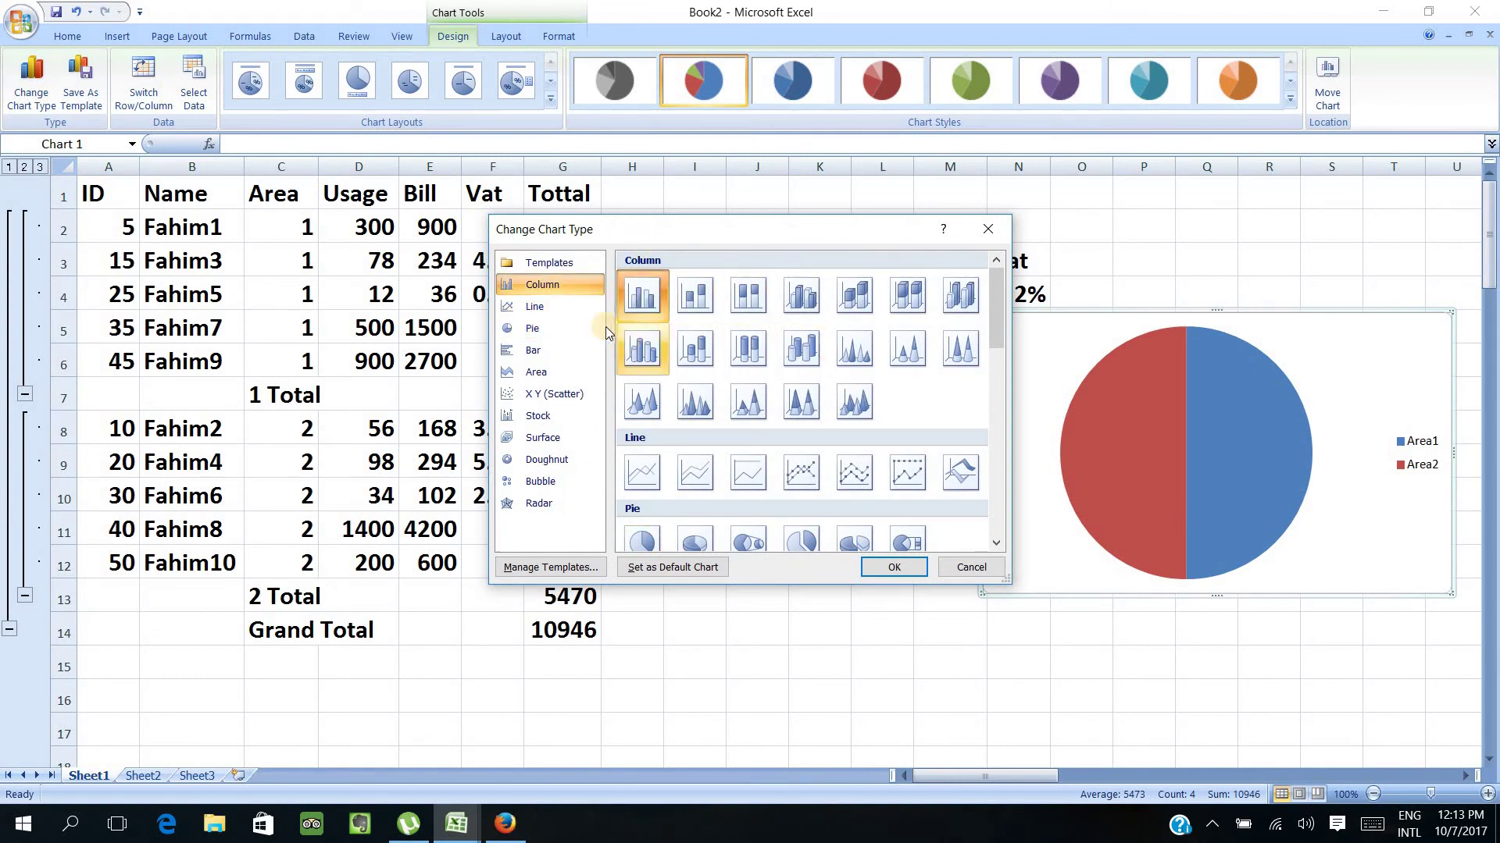
left_click(893, 567)
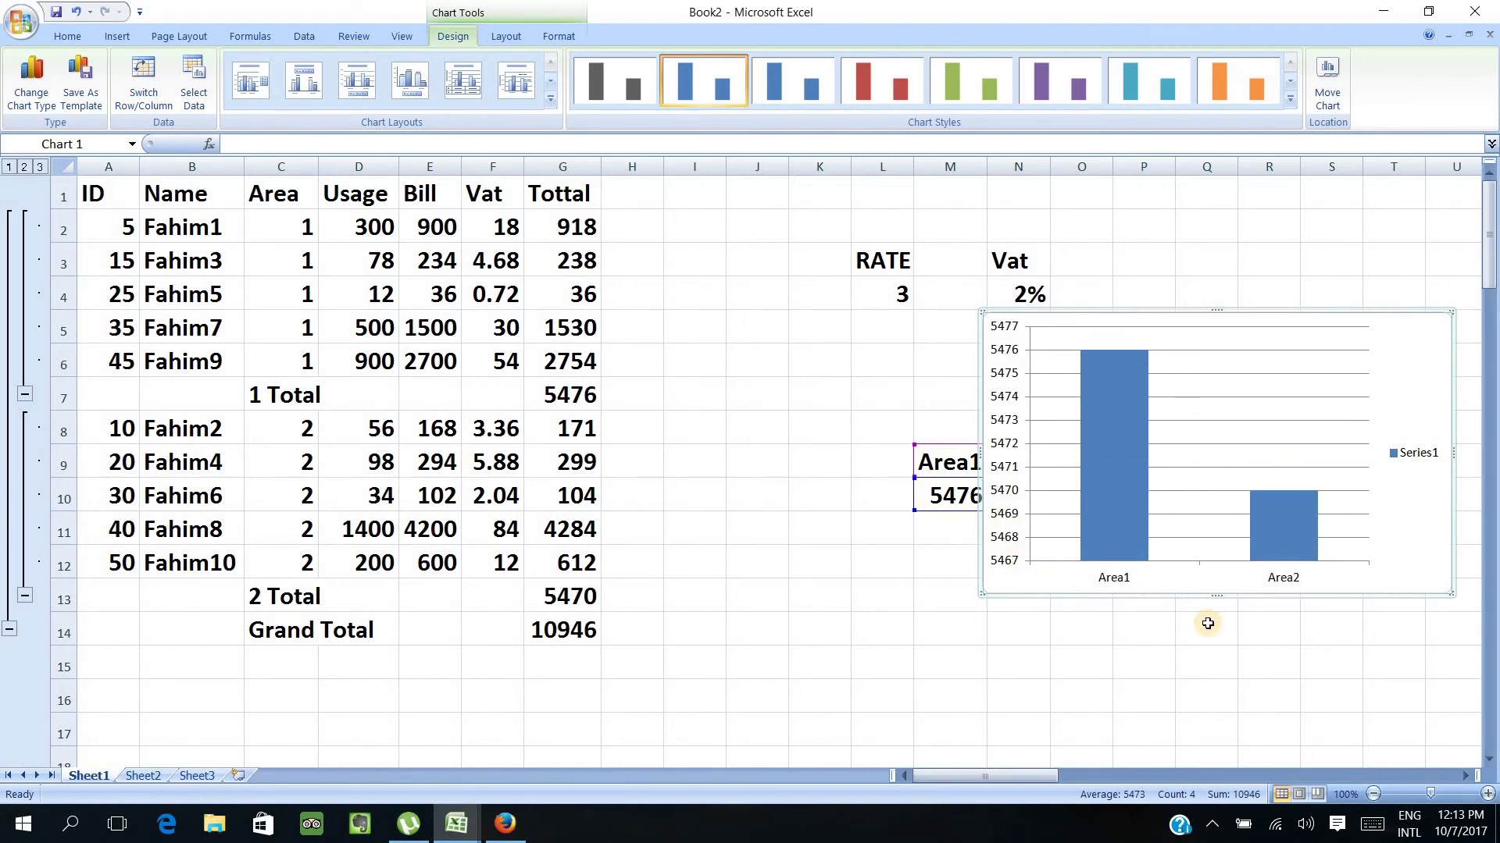
left_click(1117, 501)
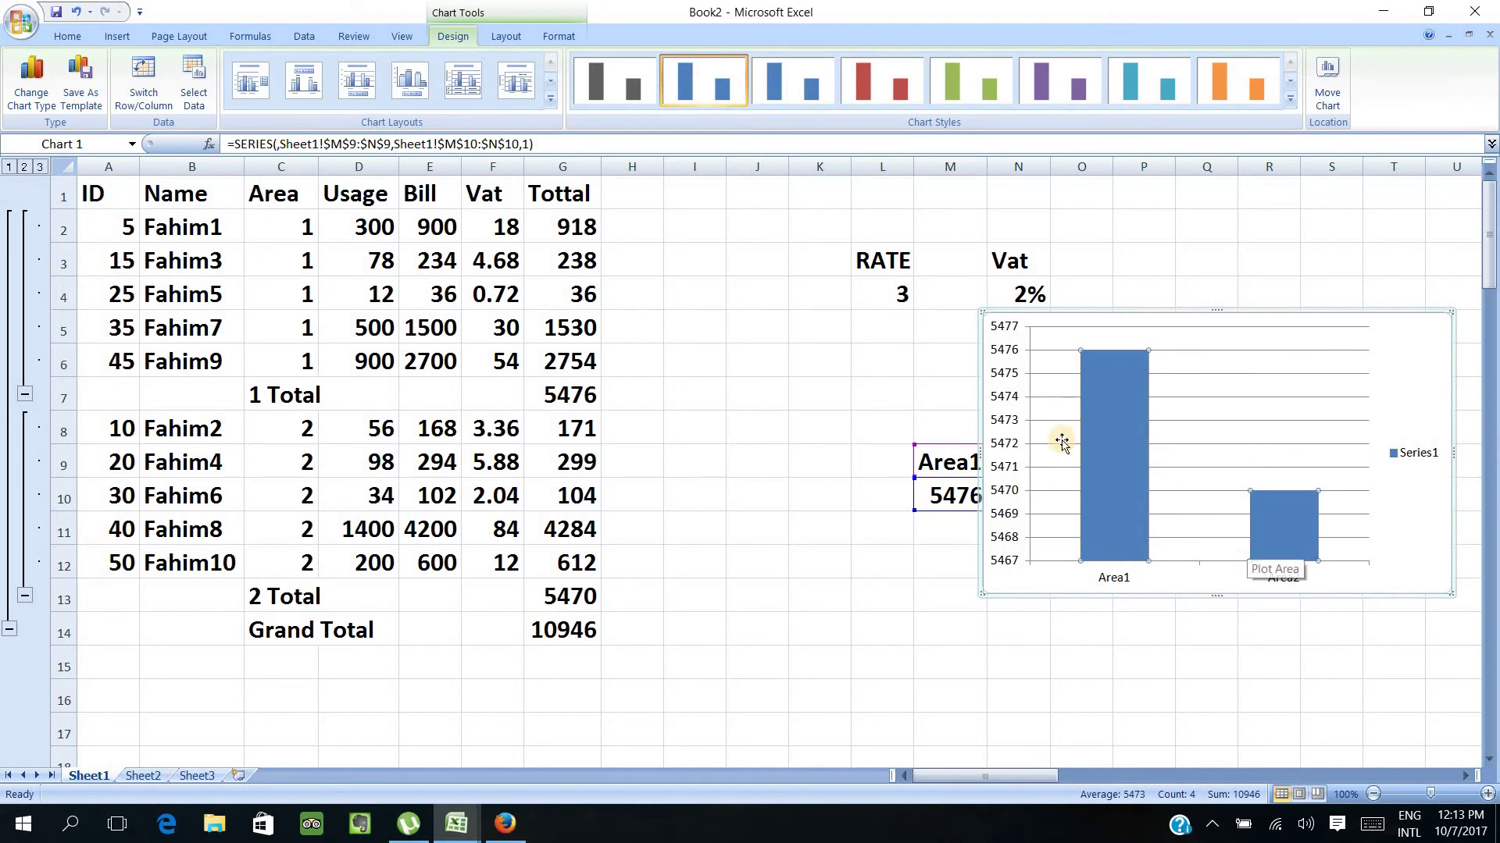
left_click(495, 41)
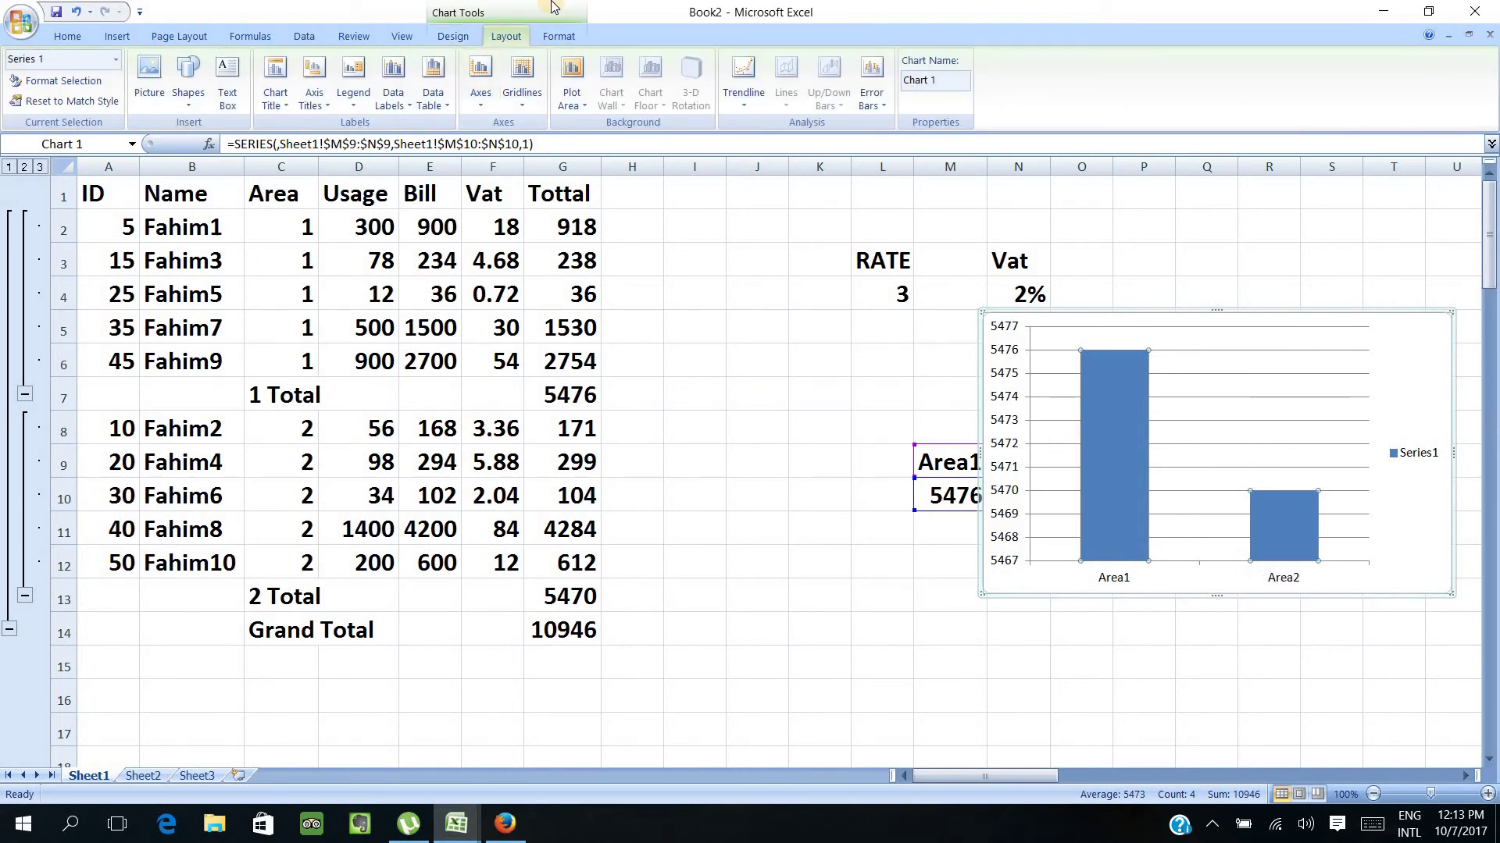
Add the chart title 'water bill area wise' above the column chart.
left_click(287, 109)
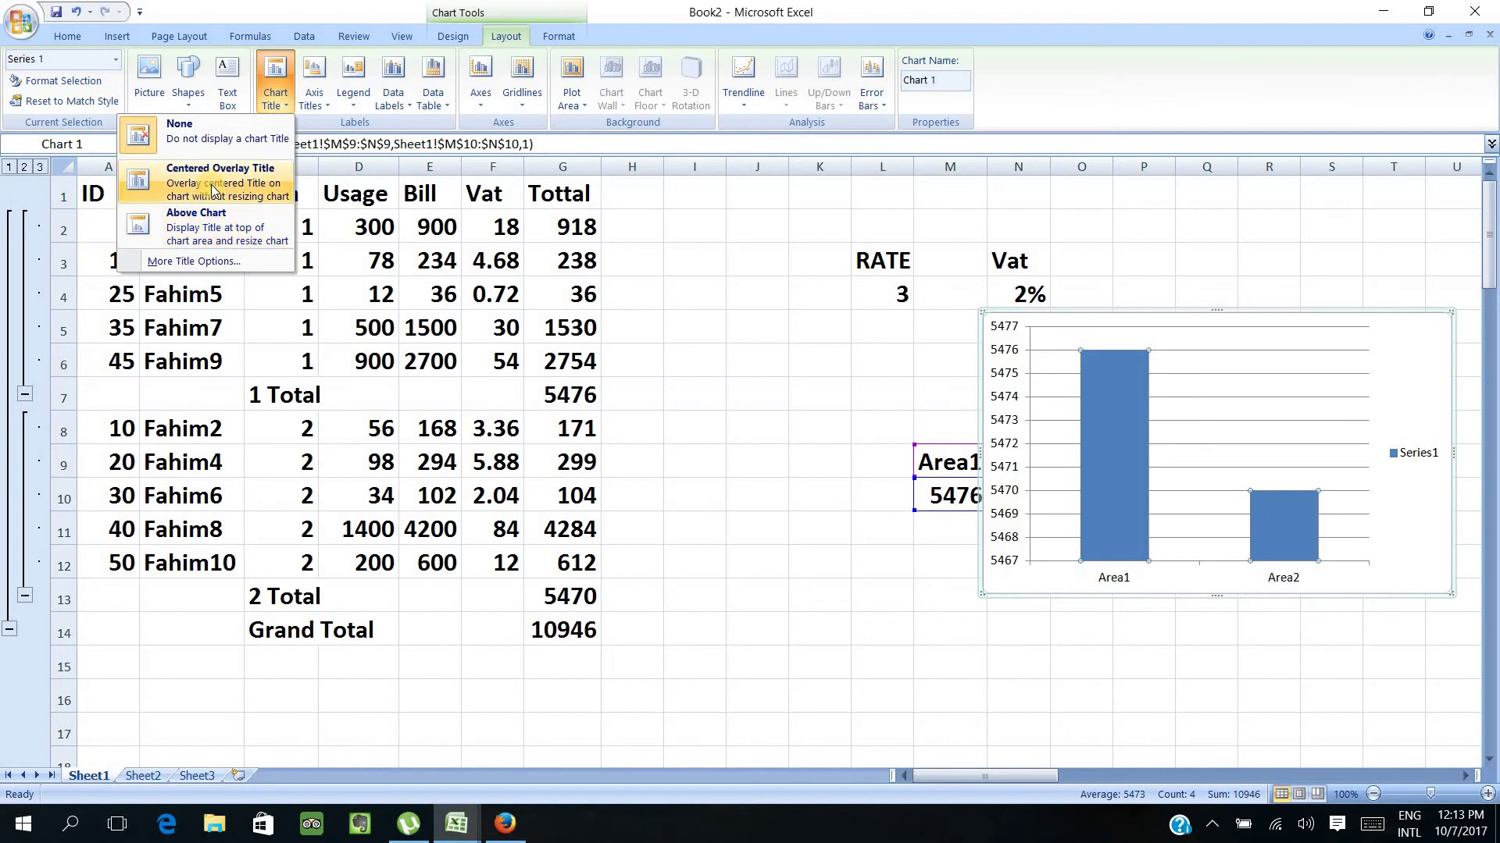
left_click(220, 221)
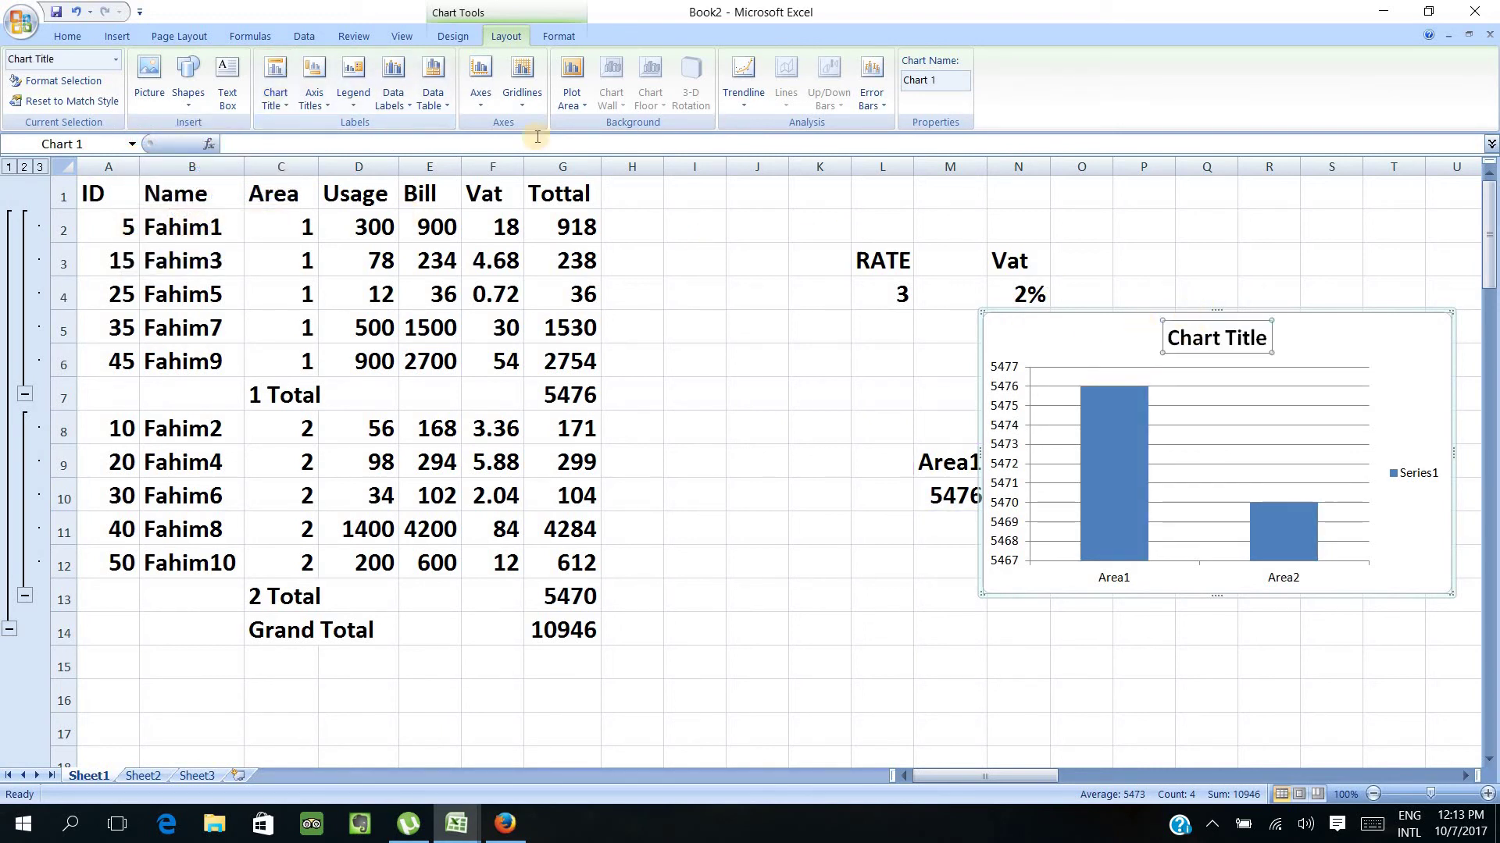
left_click(256, 149)
type("water bill area wise")
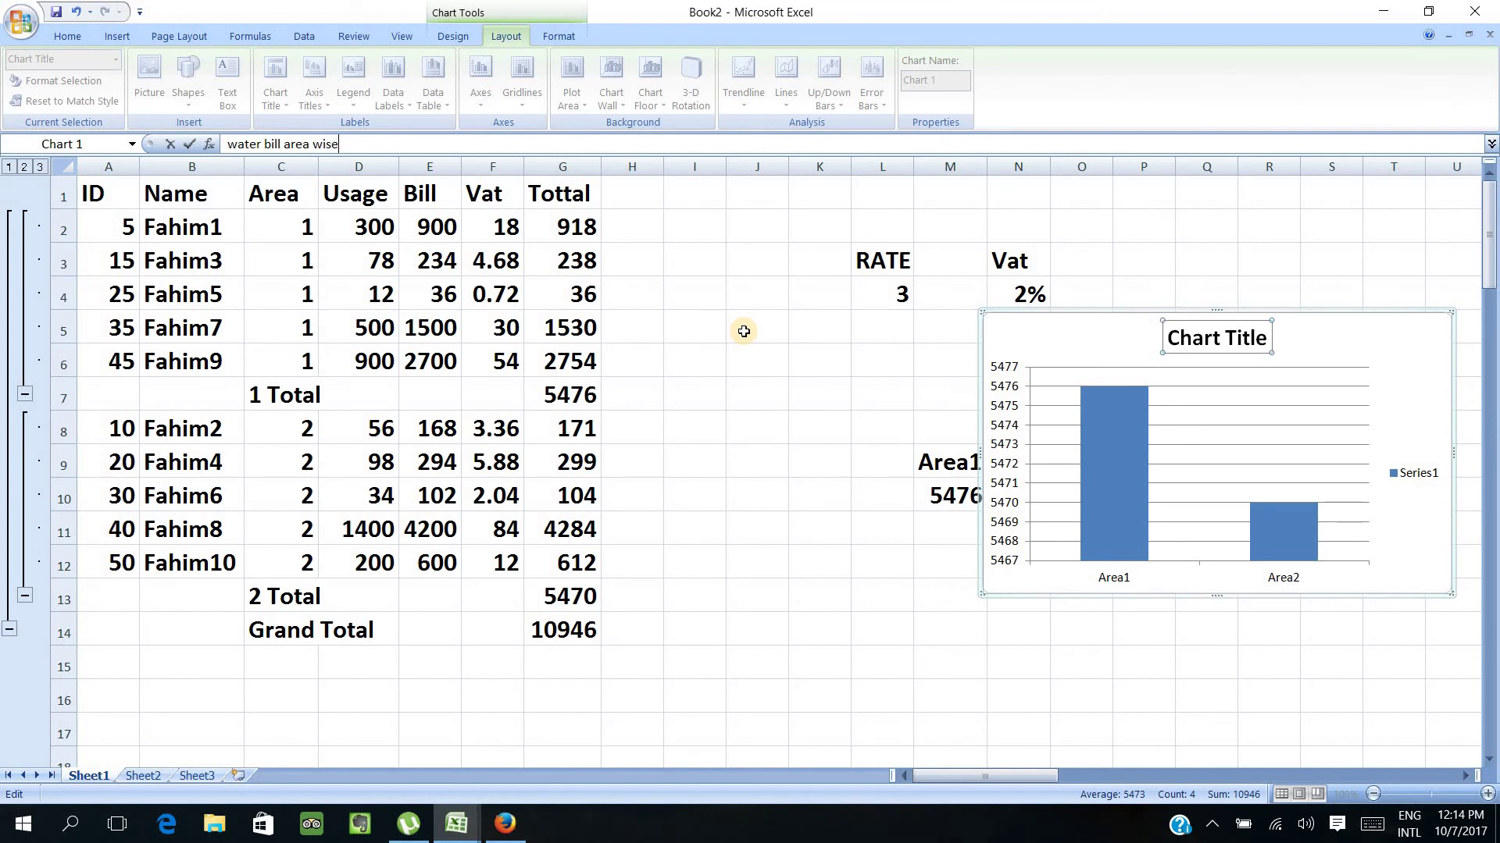
key("Return")
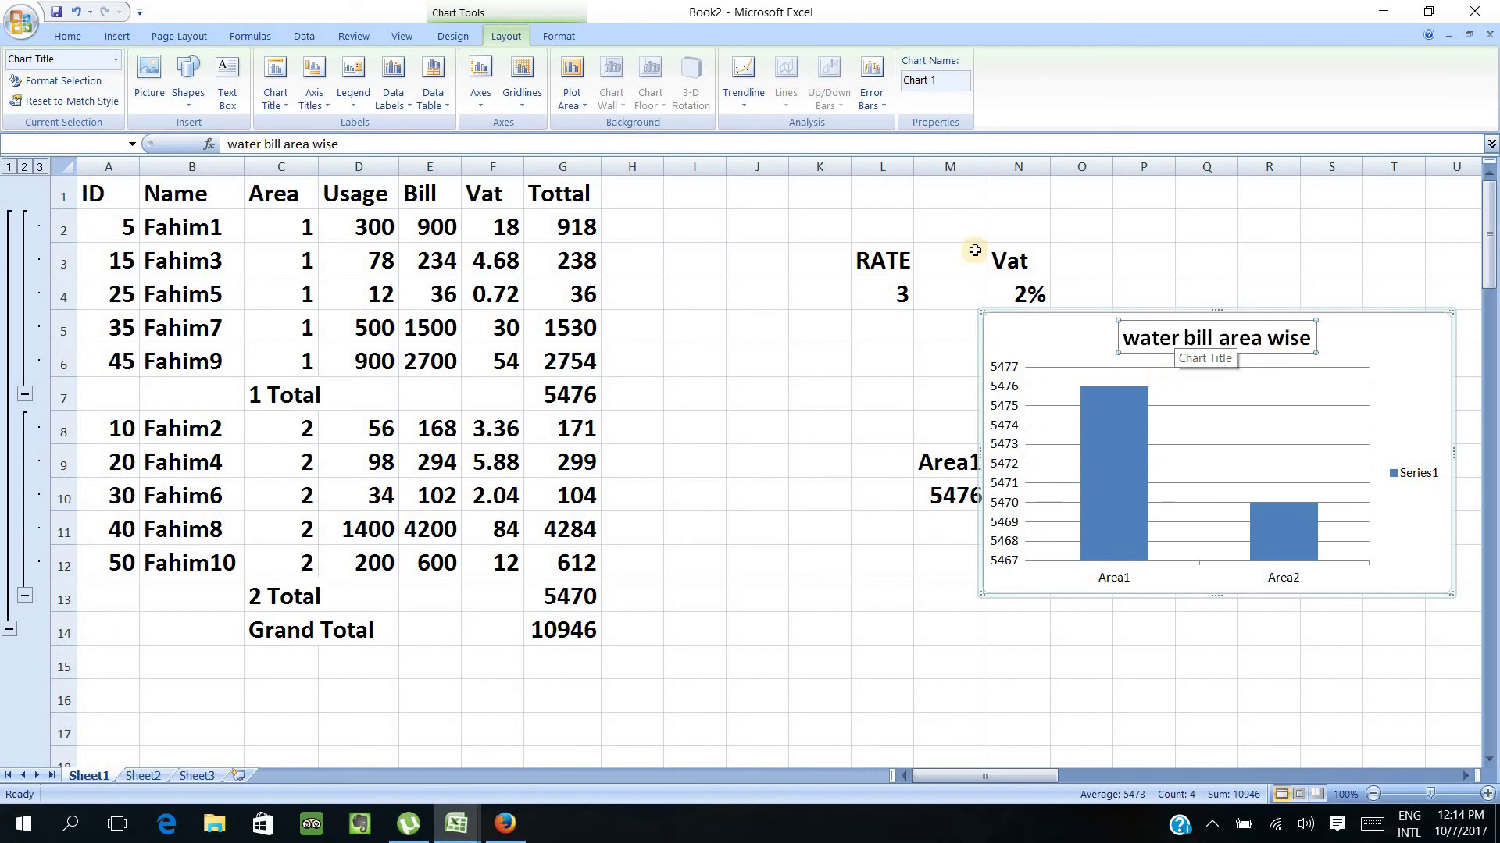
left_click(1101, 451)
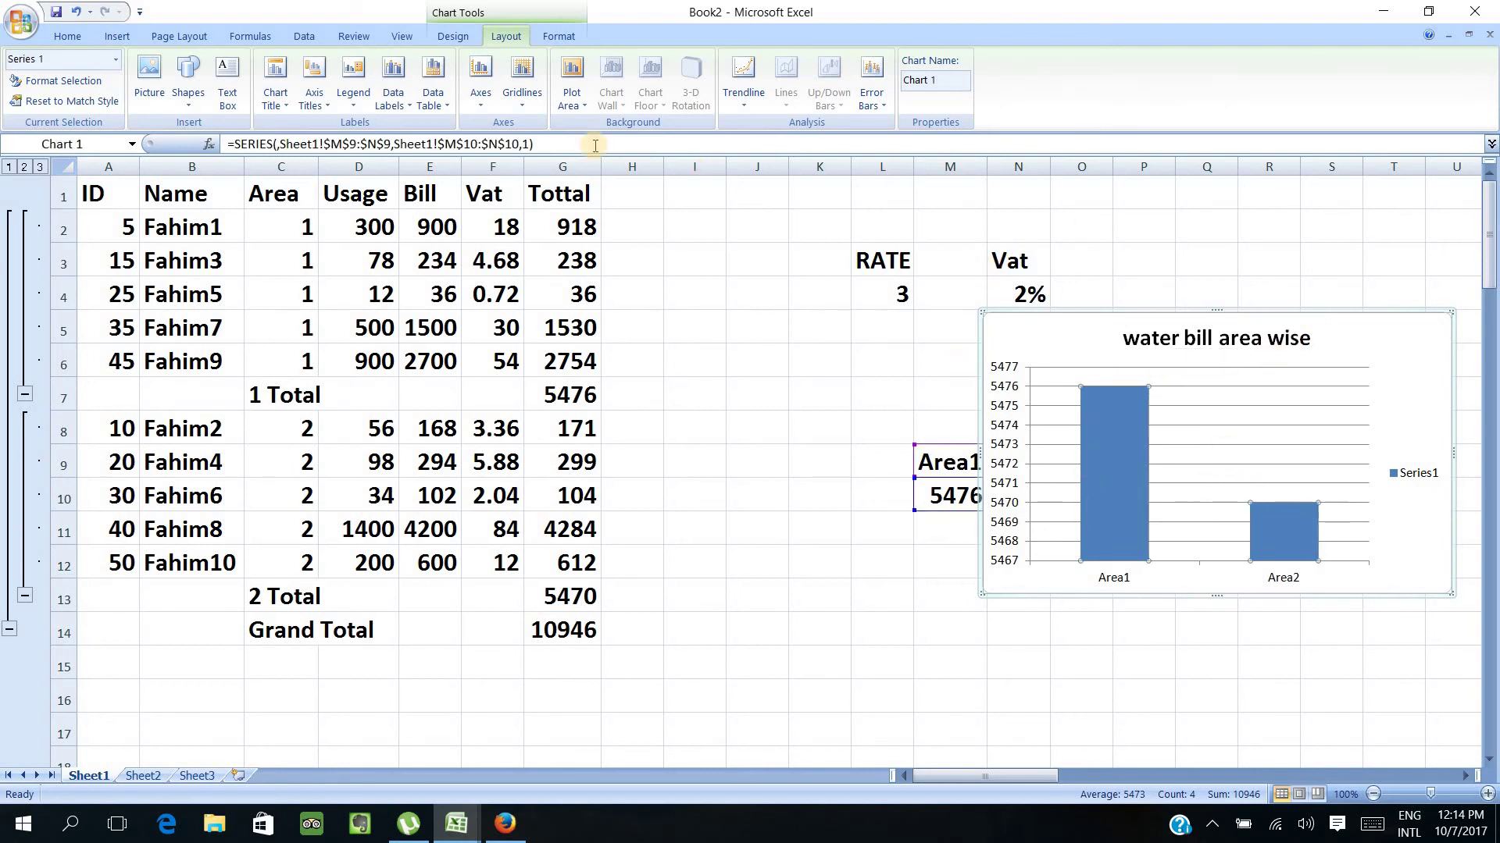
Add Outside End data labels showing 5476 and 5470 above the Area1 and Area2 bars.
left_click(399, 102)
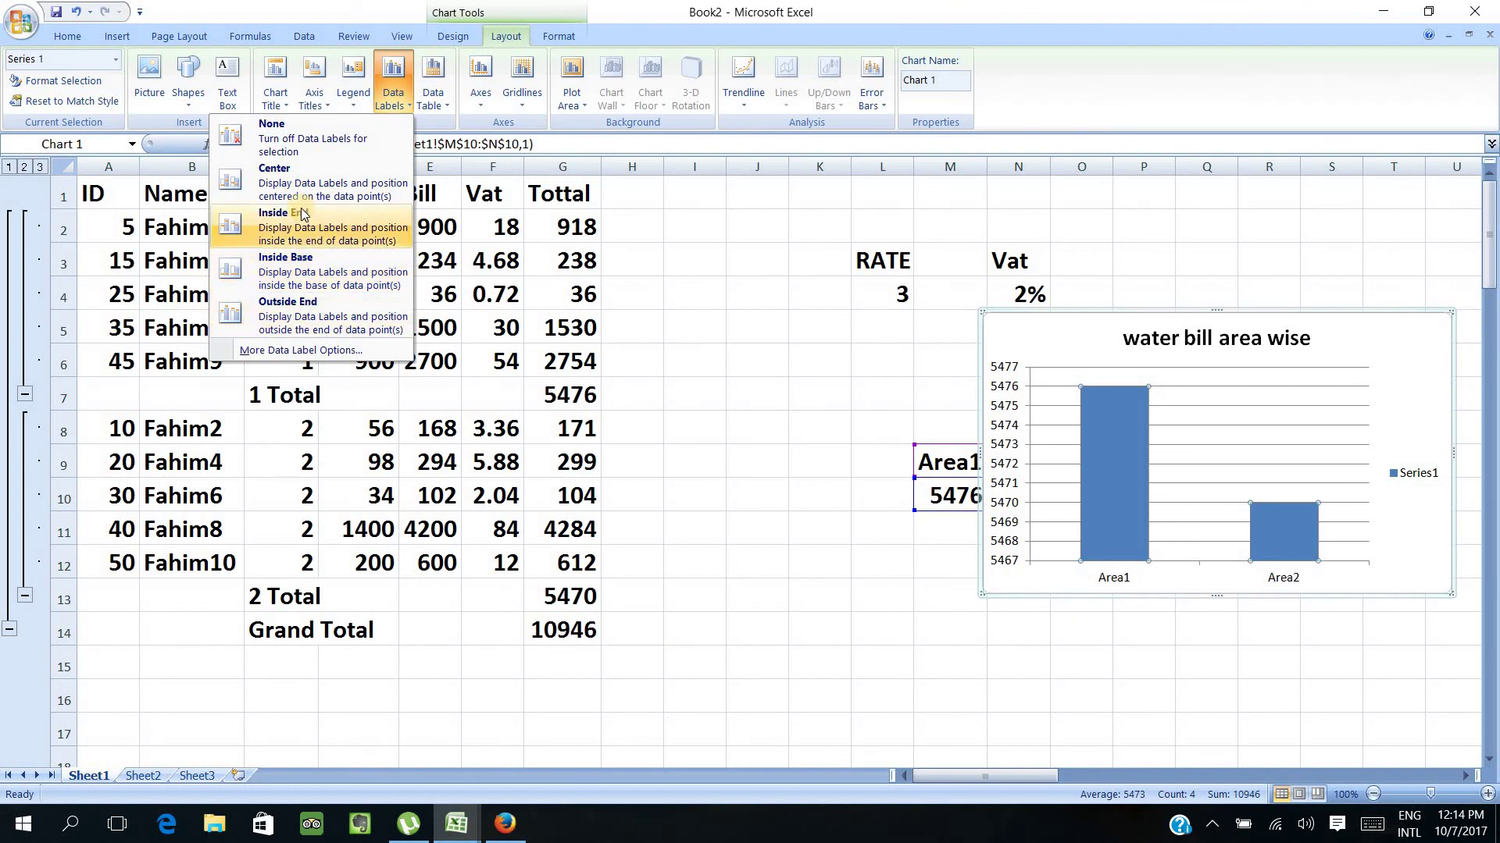
left_click(313, 186)
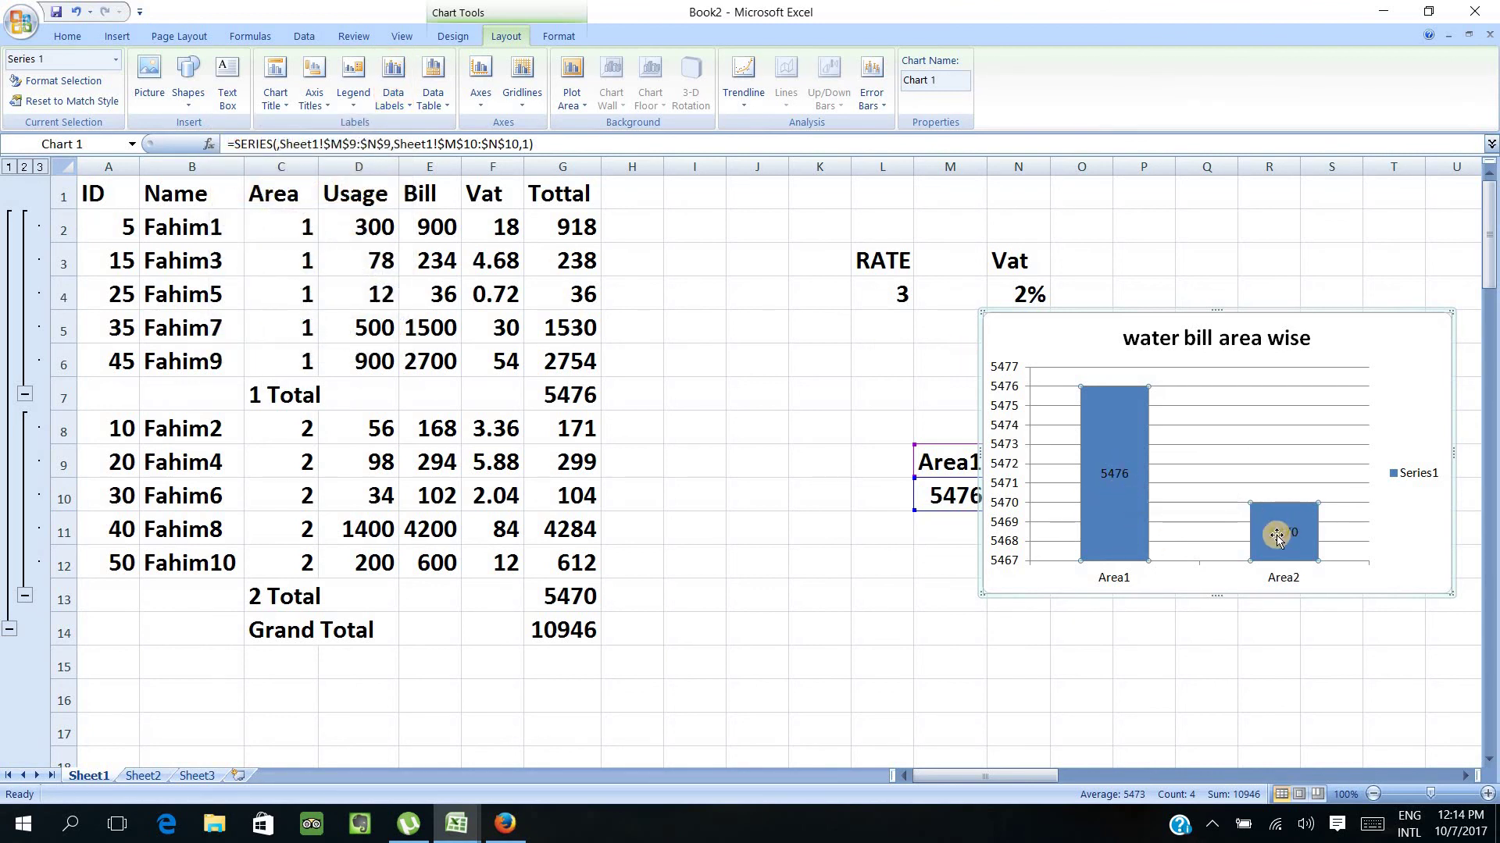
left_click(393, 90)
left_click(345, 223)
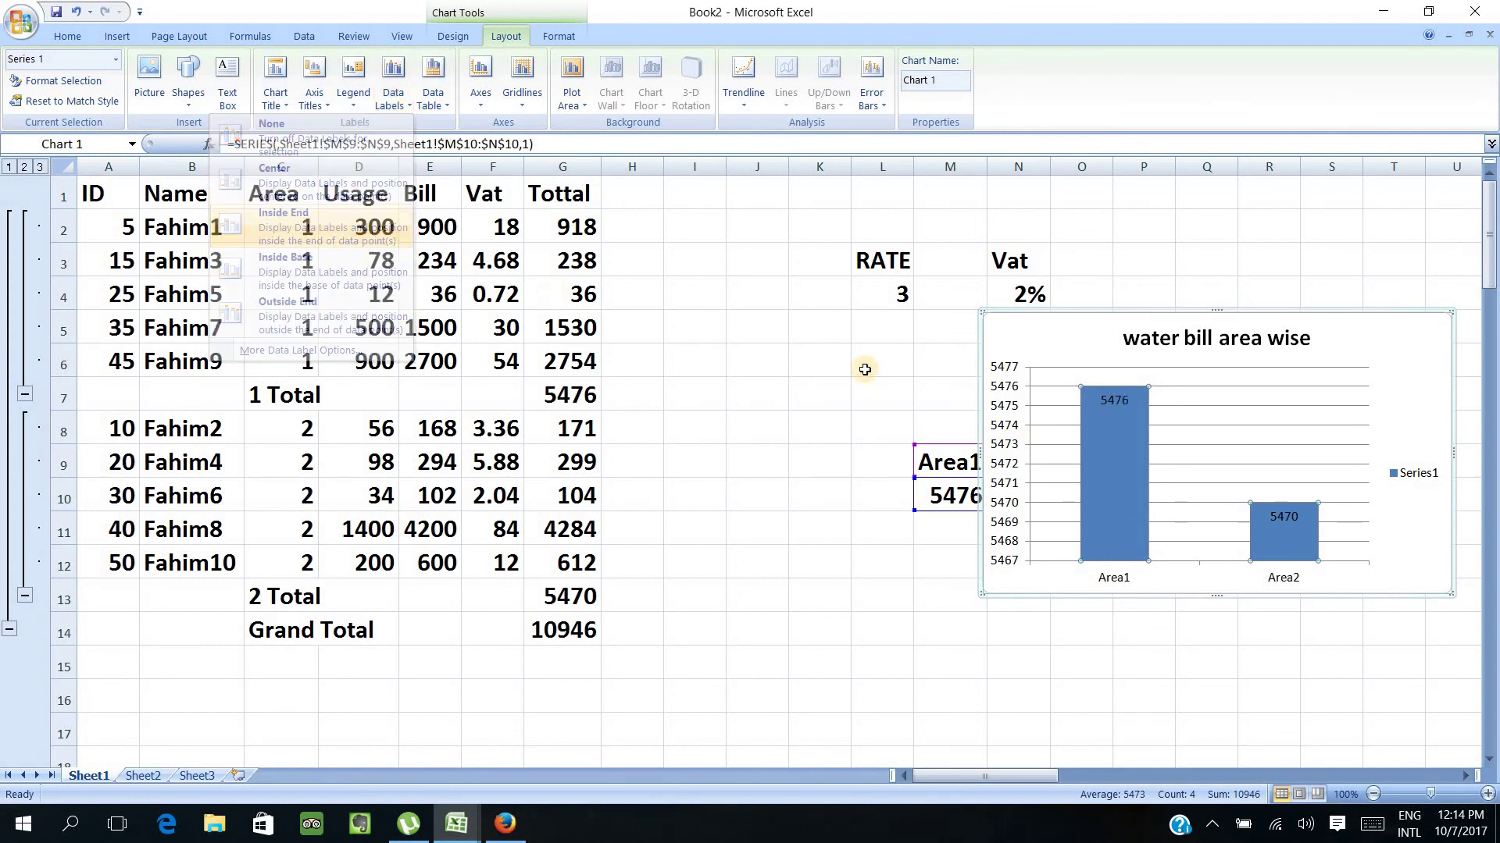
left_click(393, 90)
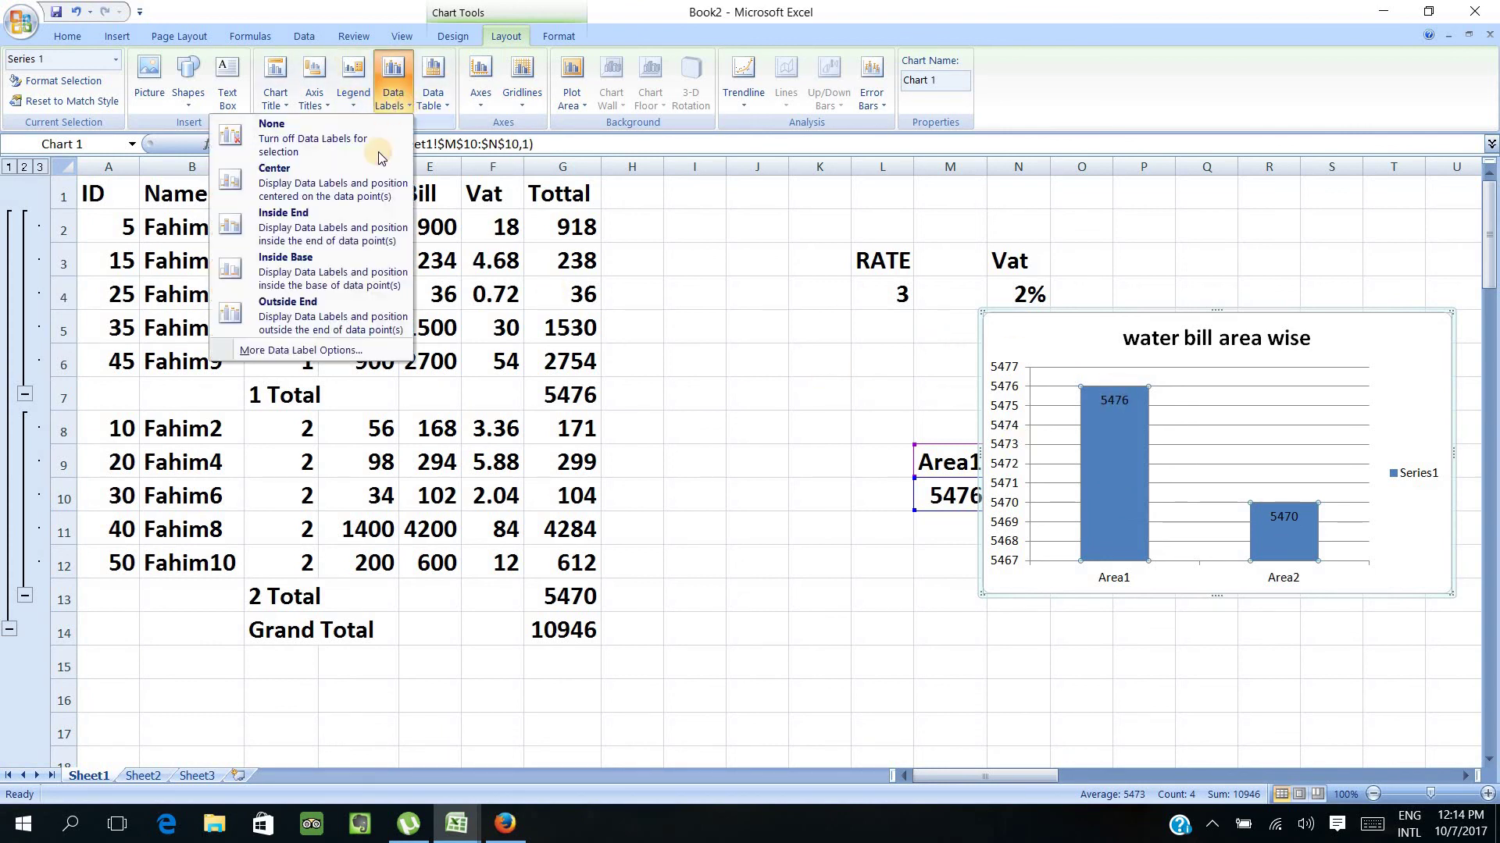
left_click(333, 286)
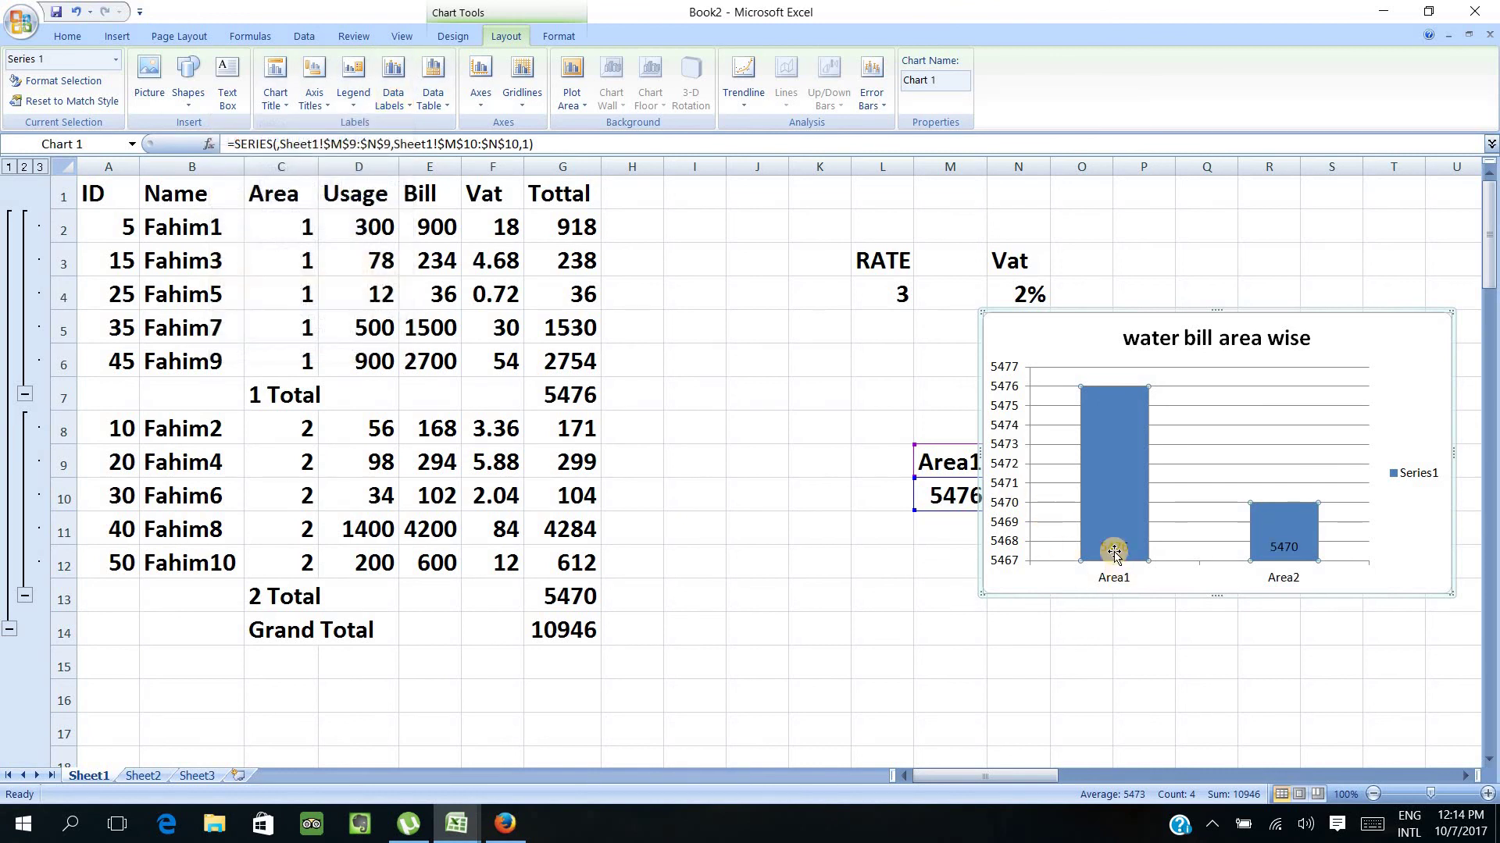
left_click(393, 90)
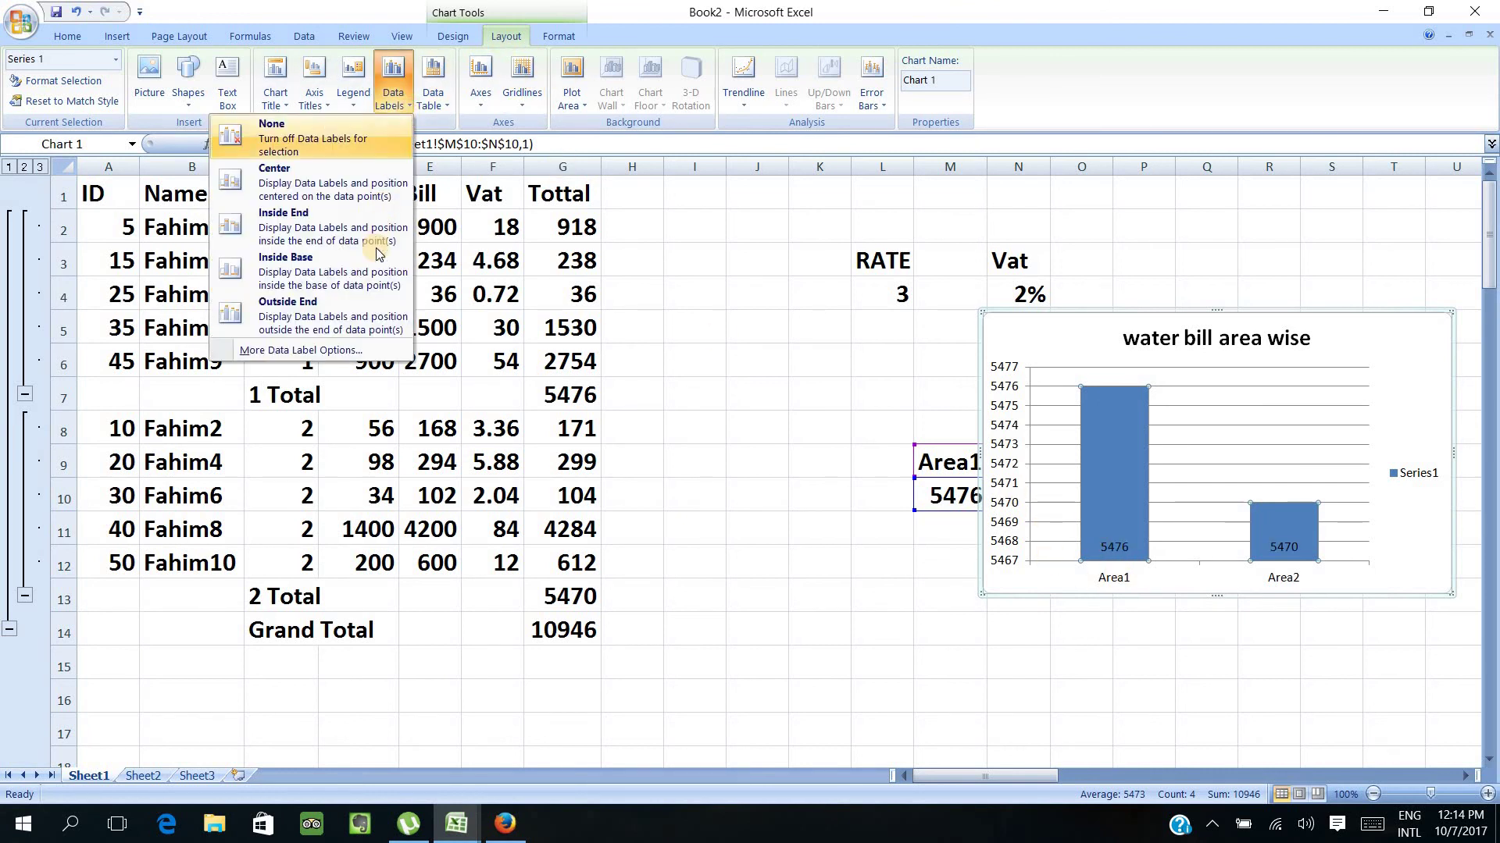
left_click(384, 303)
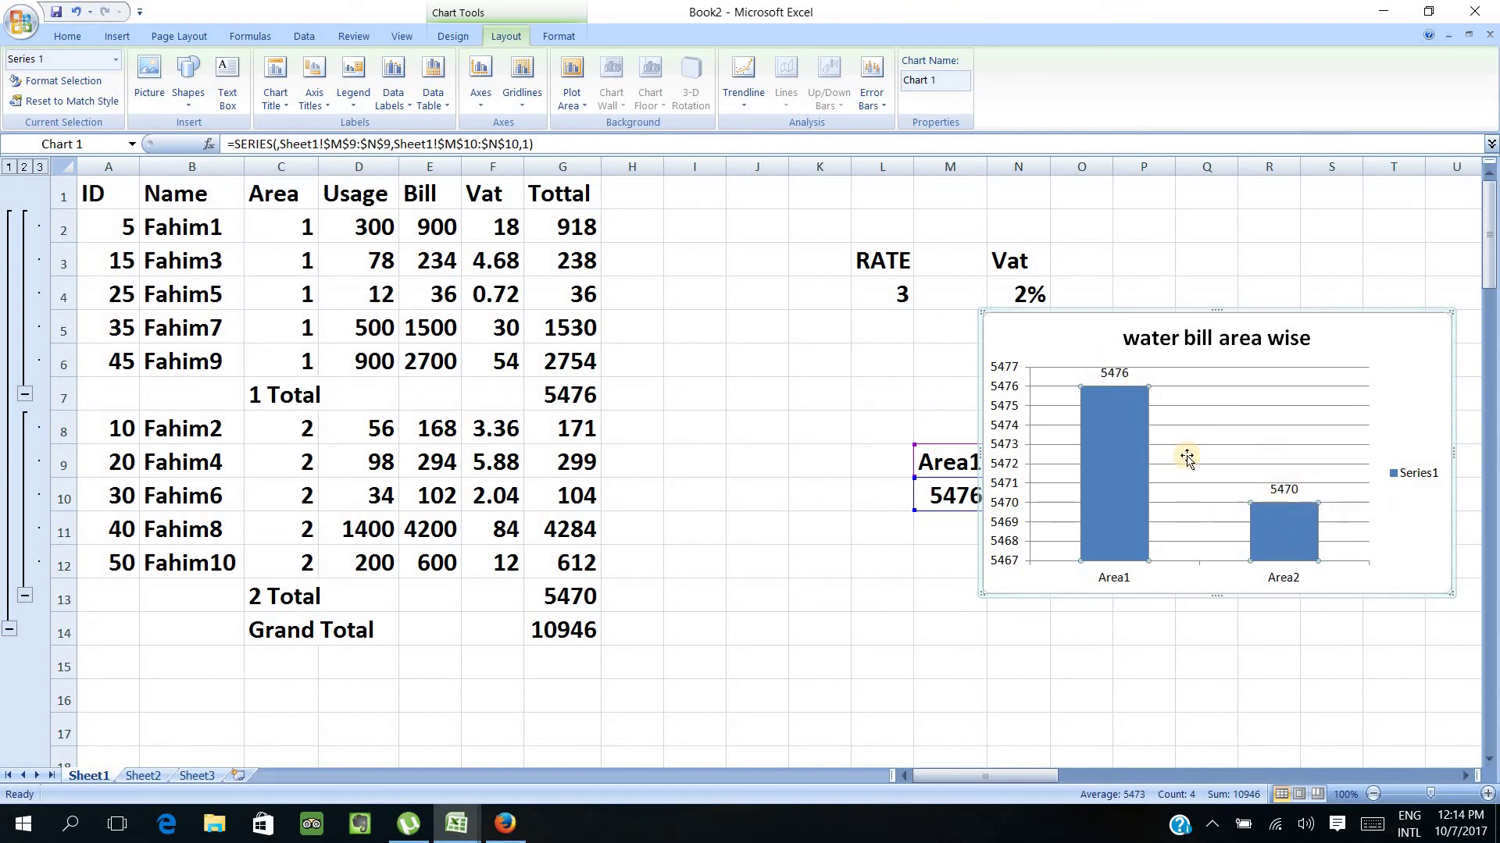
left_click(1101, 474)
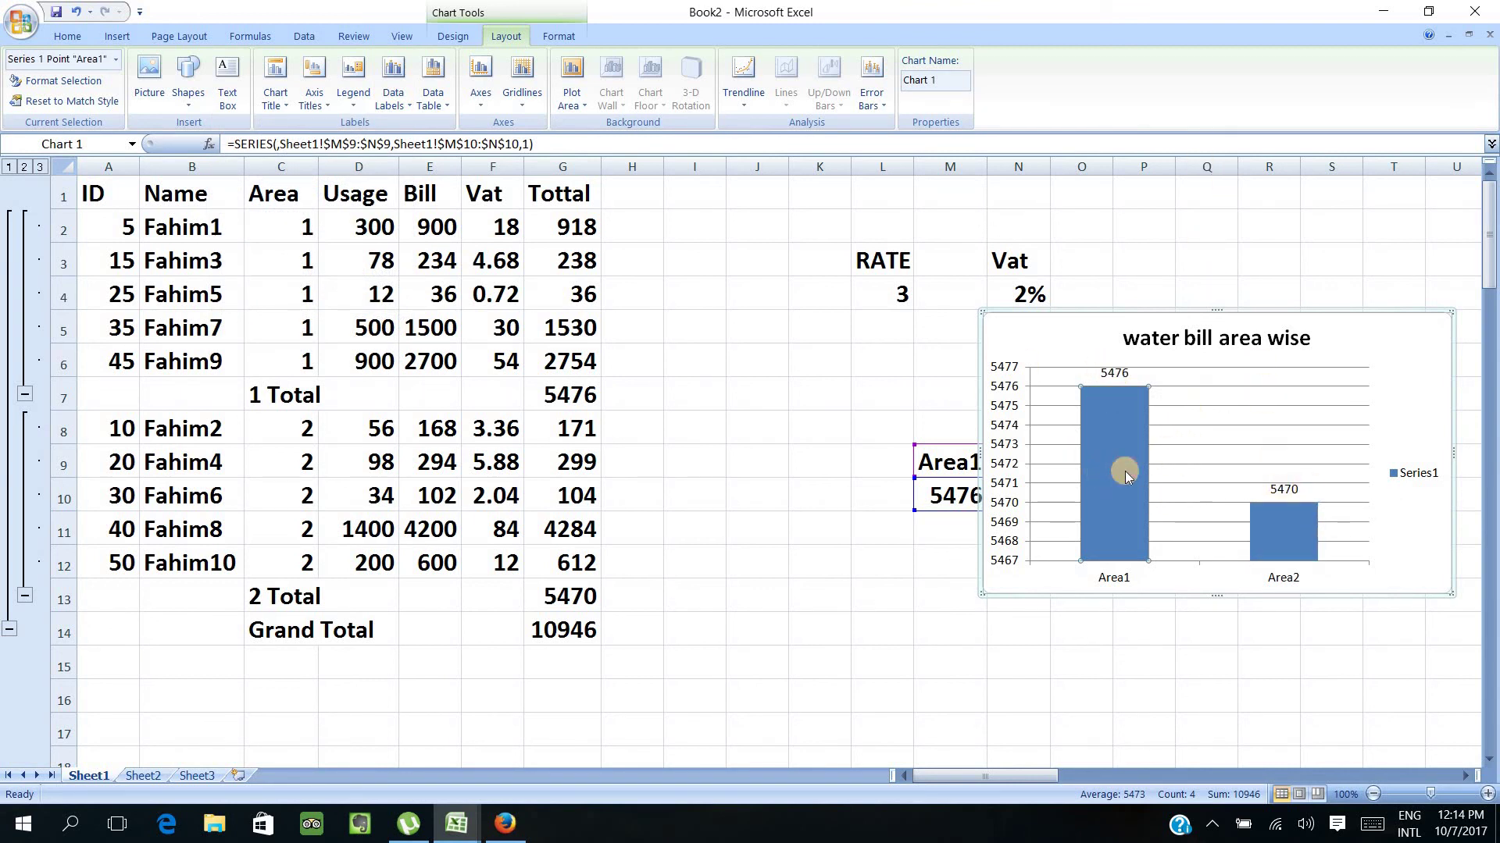
Apply an orange chart style to the bars and move the chart beside the table.
left_click(452, 39)
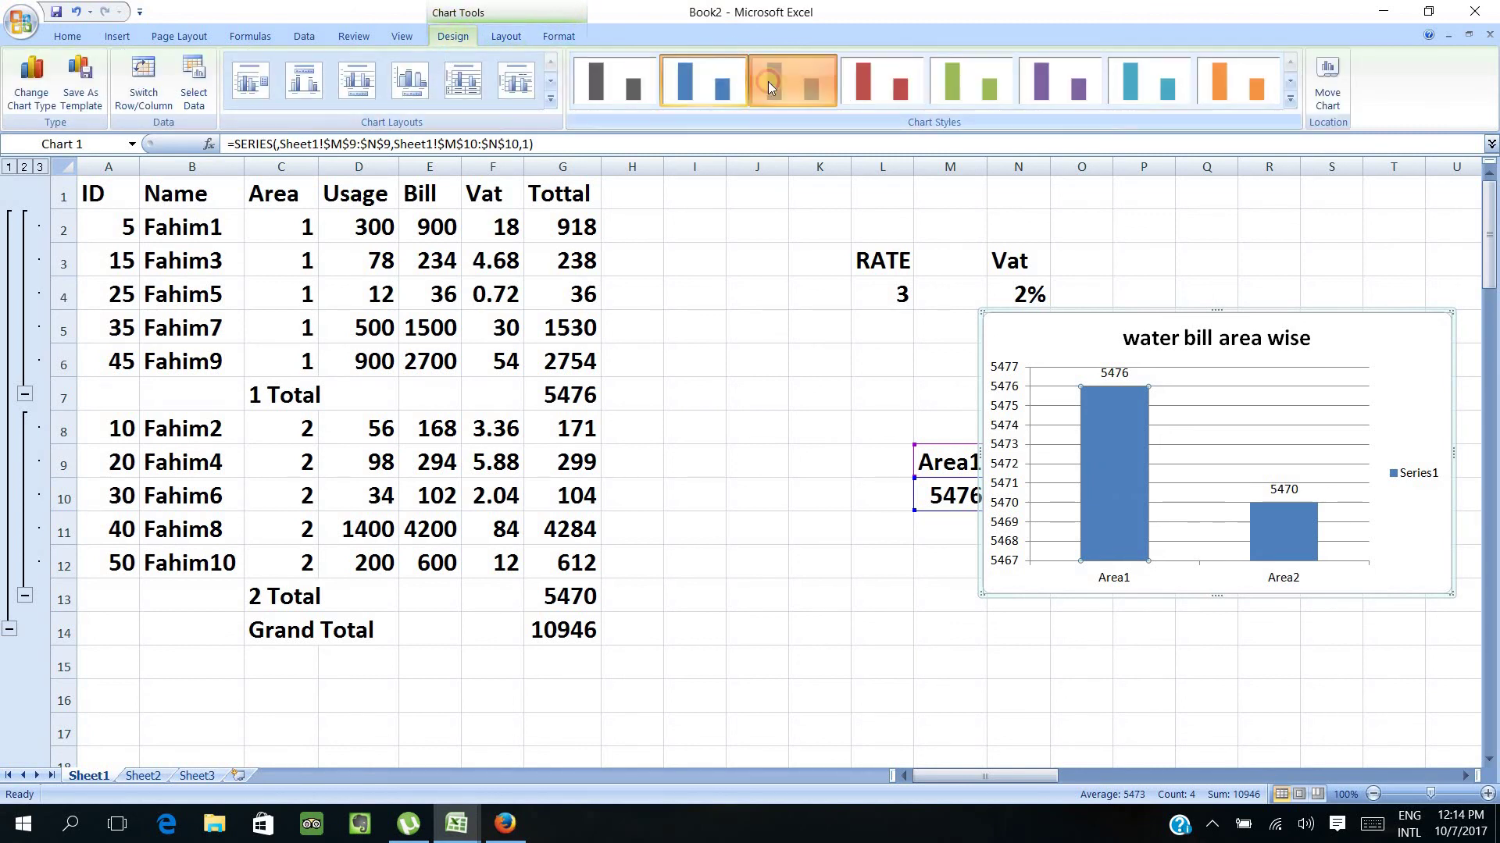
left_click(883, 87)
left_click(976, 89)
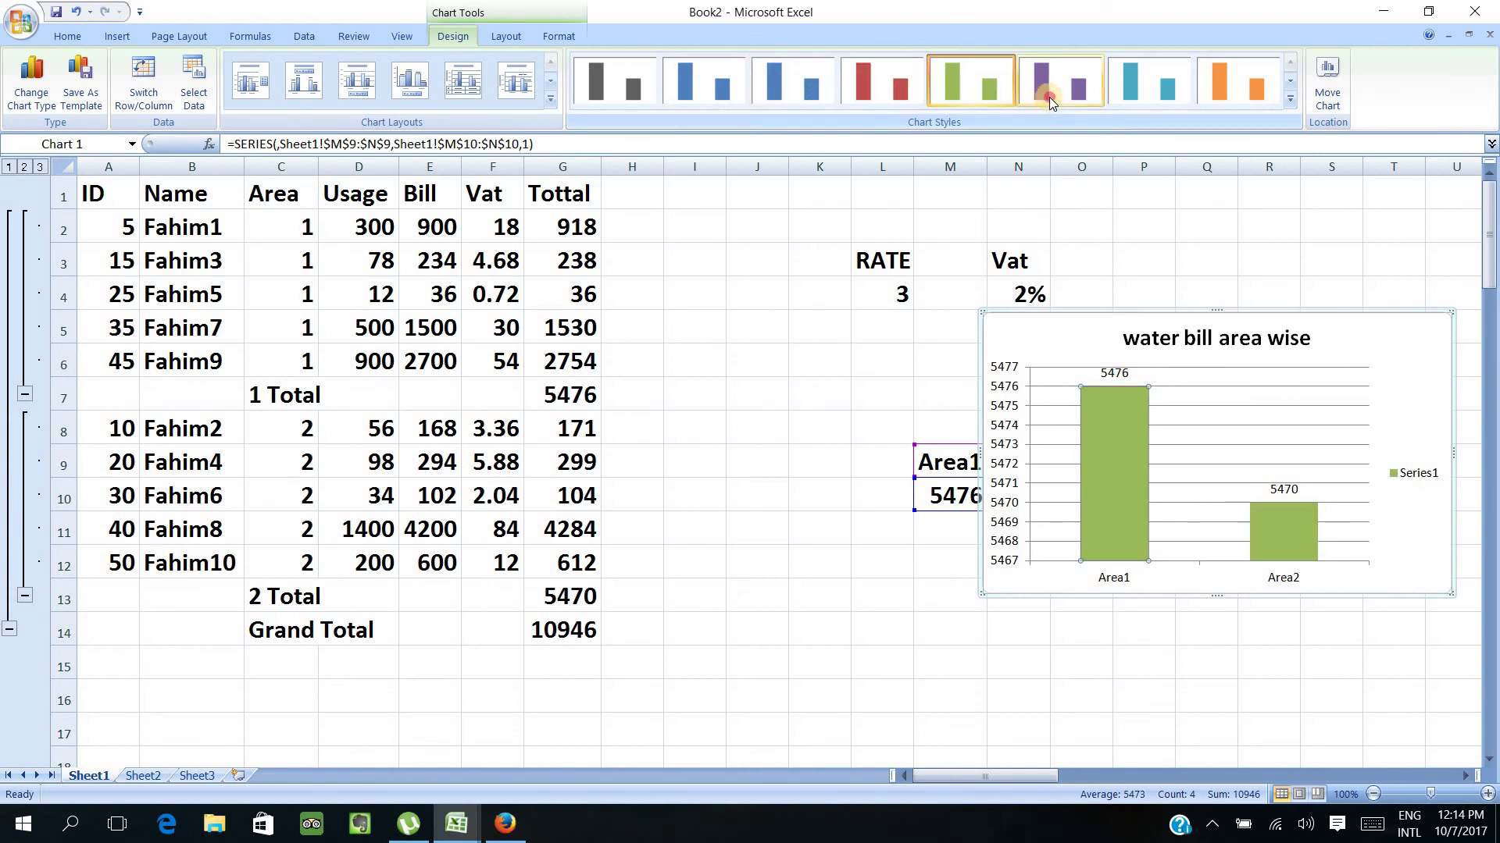
left_click(1048, 97)
left_click(1140, 92)
left_click(1218, 92)
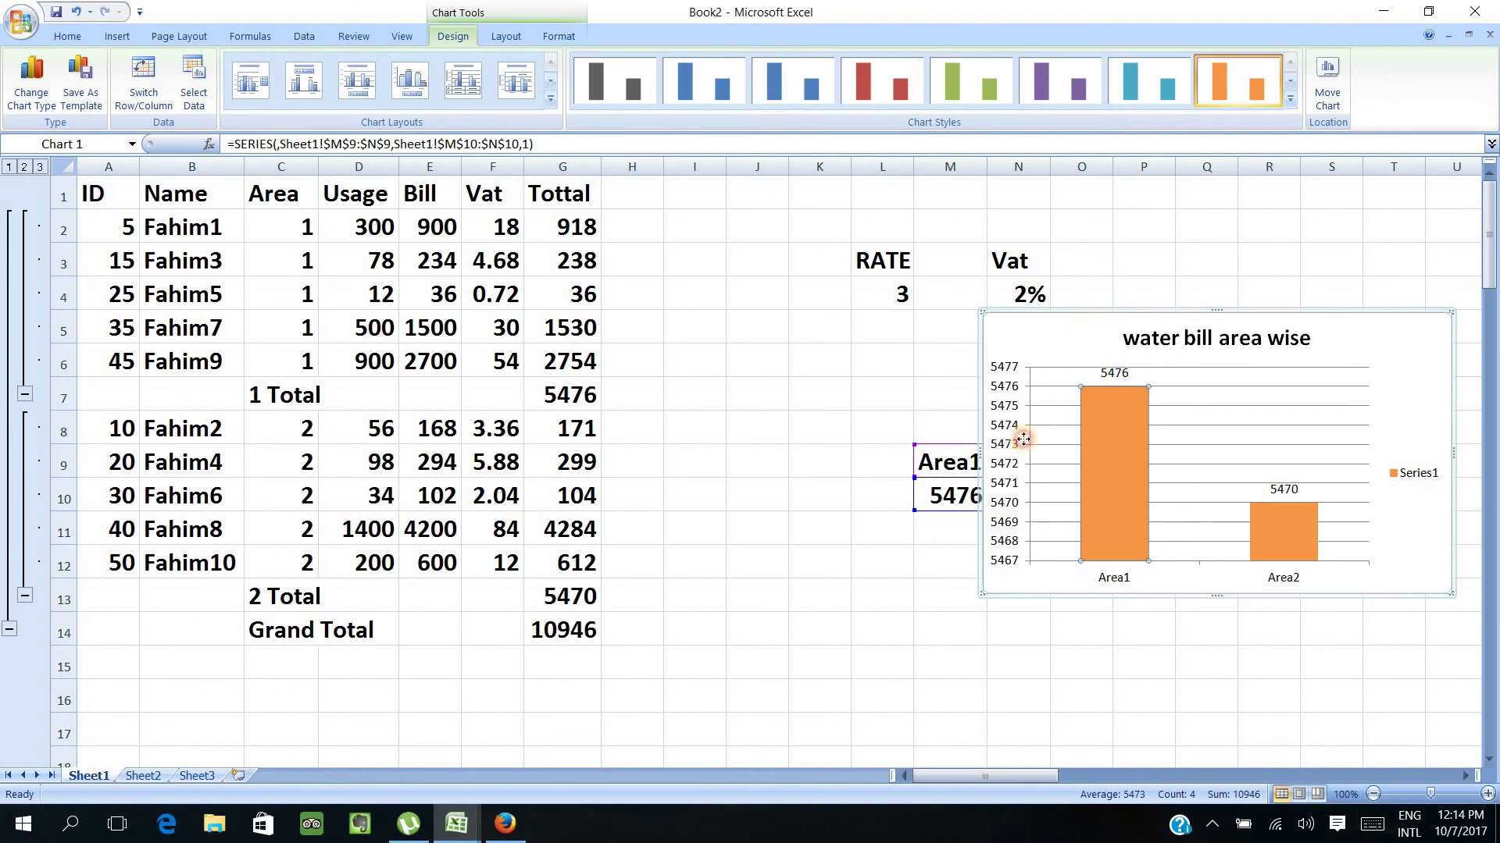
mouse_move(1056, 327)
left_mouse_down()
mouse_move(809, 528)
mouse_move(769, 537)
left_mouse_up()
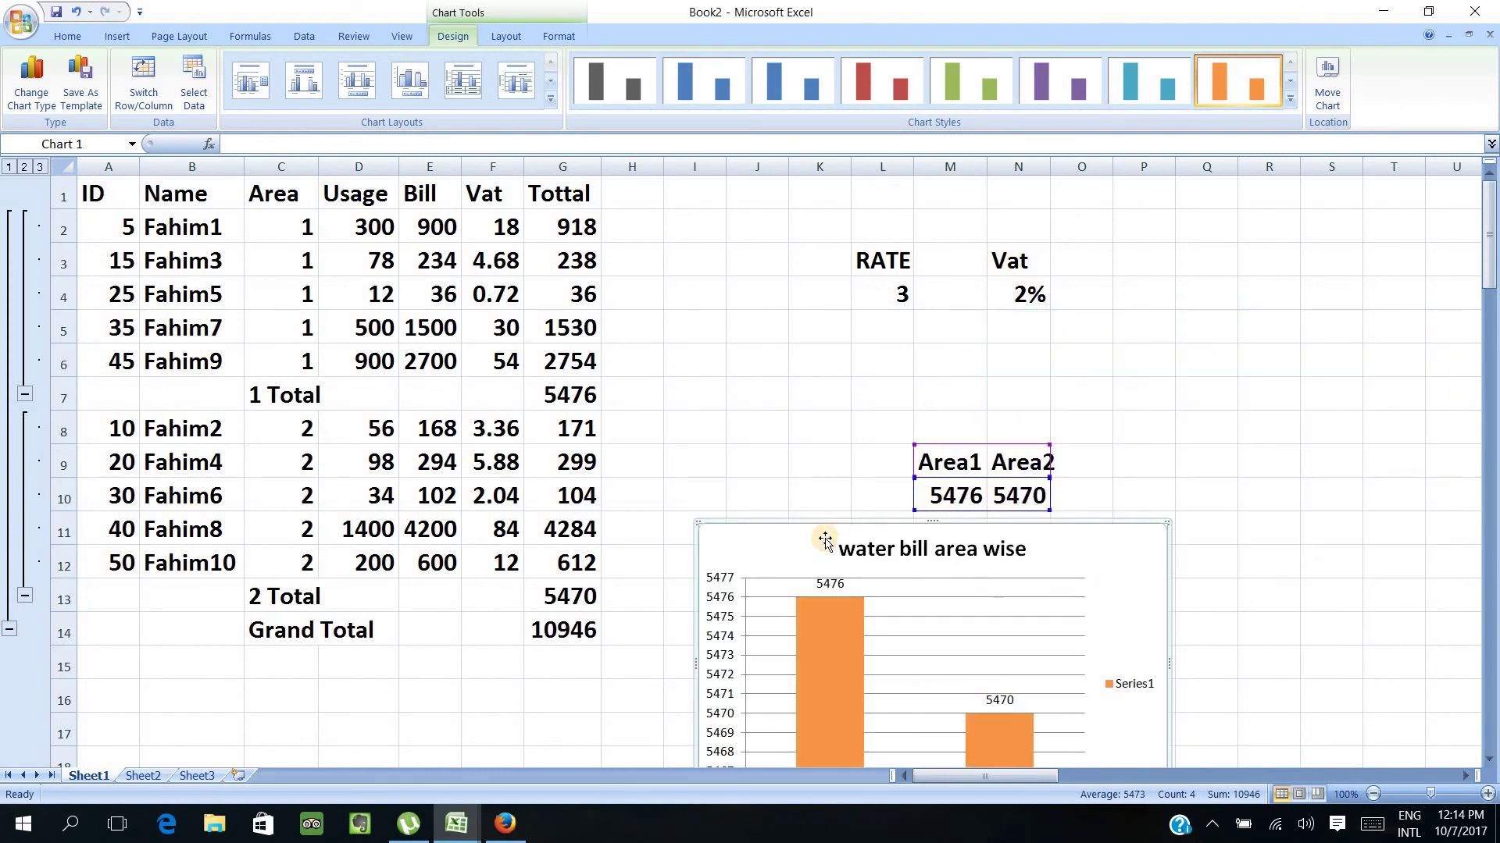
left_click_drag(904, 548, 886, 397)
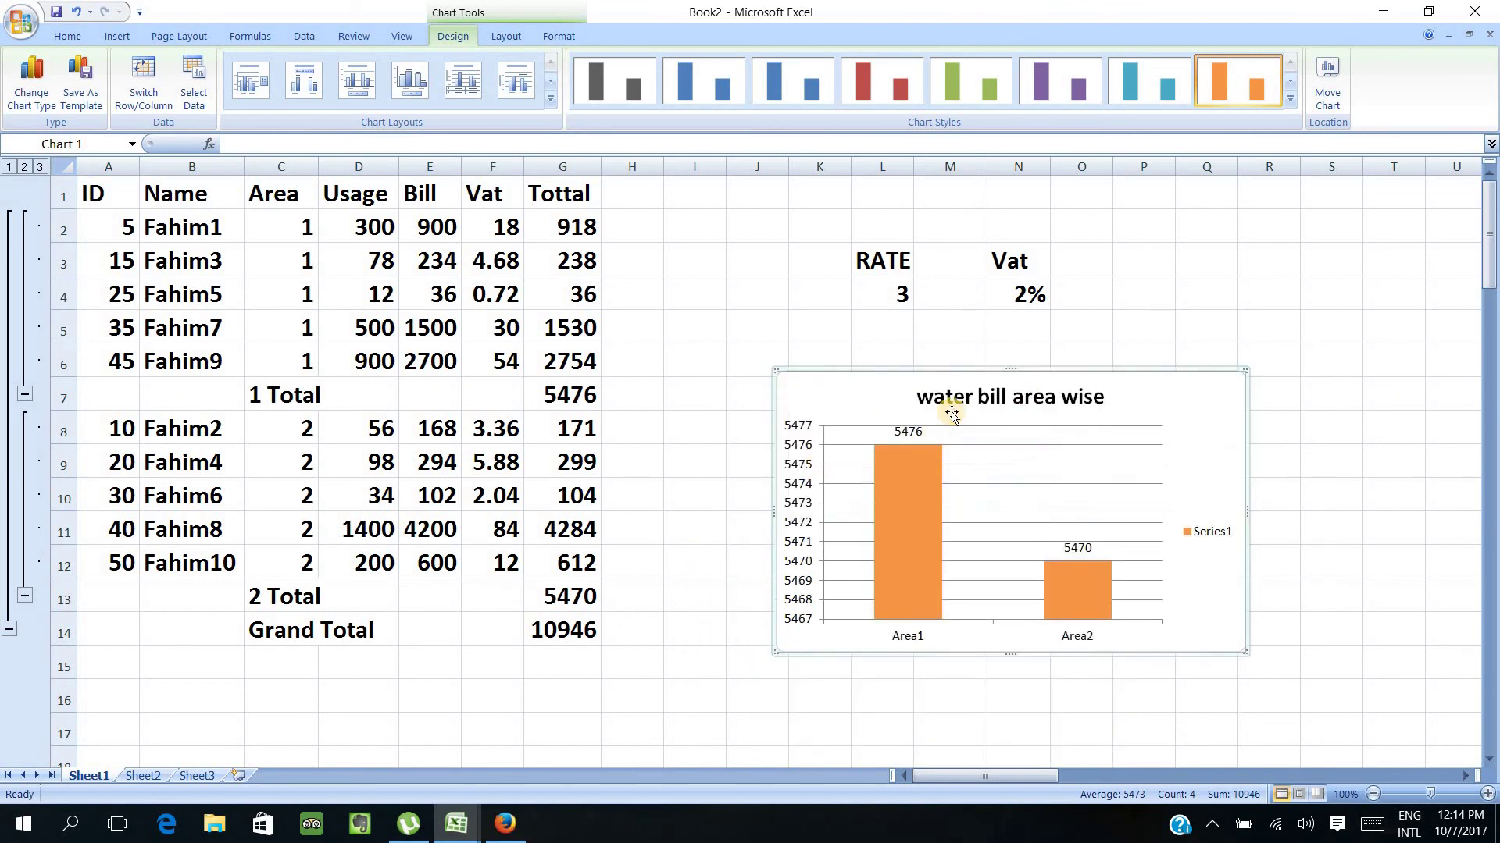